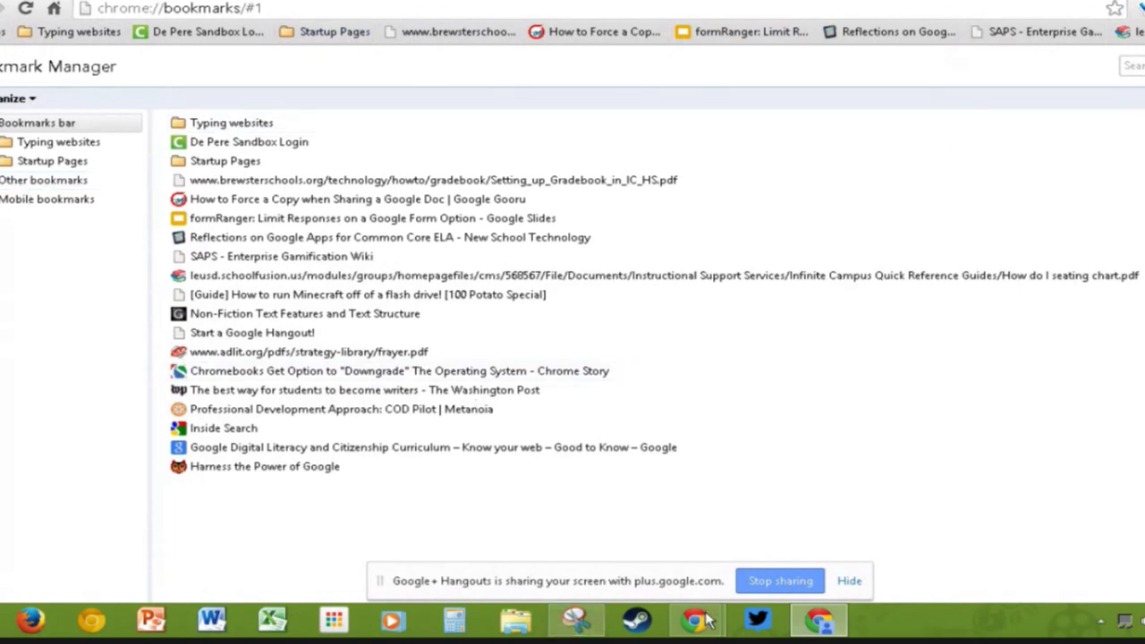
Step: Switch to the Chrome window with the new bookmark manager and examine the bookmark cards in the Elementary Keyboarding folder
mouse_move(696, 629)
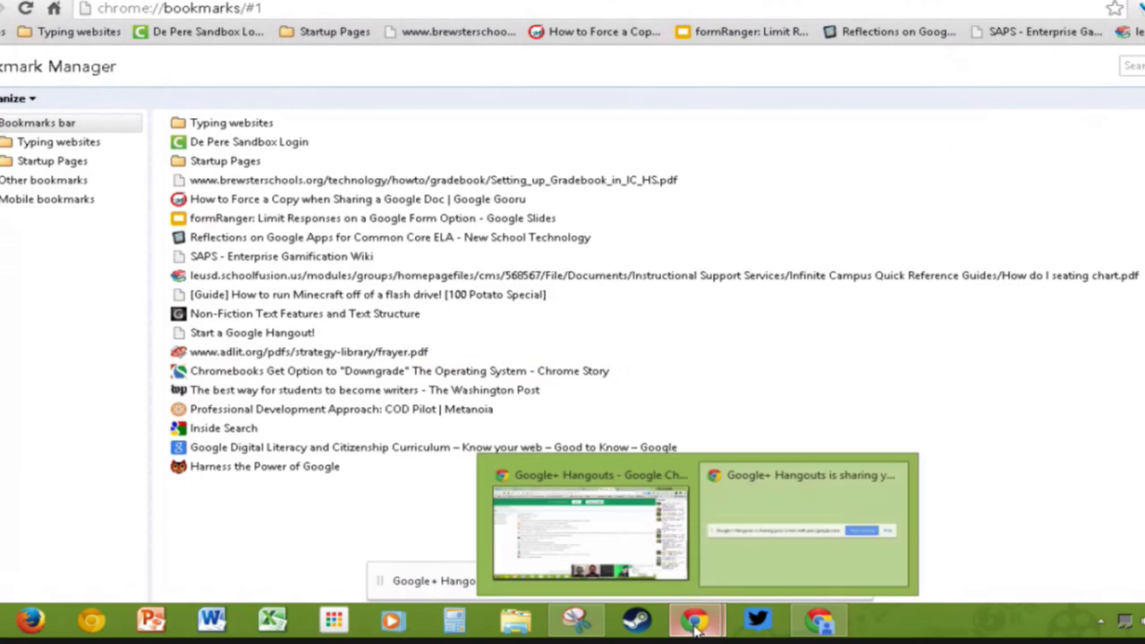
mouse_move(657, 536)
left_click(527, 479)
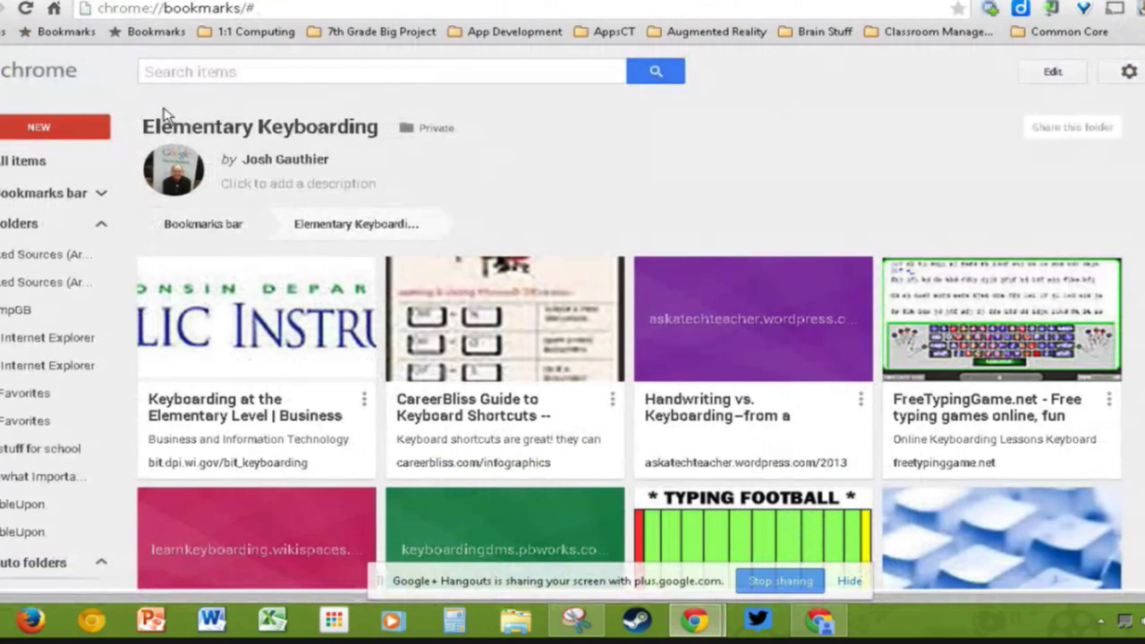
scroll(103, 87, "down", 1)
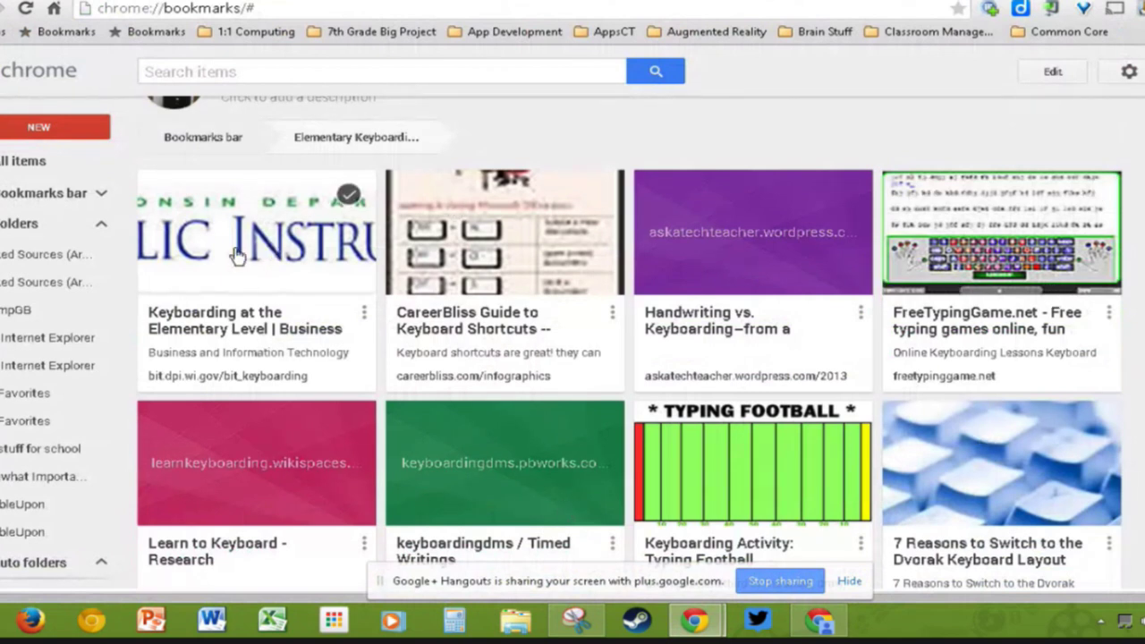
left_click(268, 333)
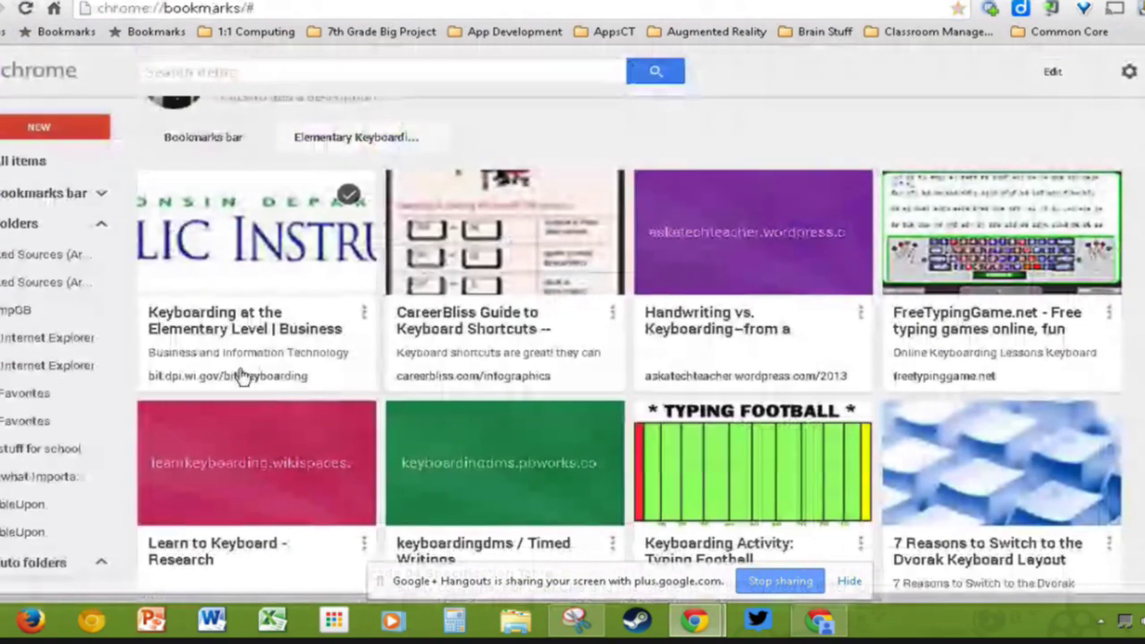
scroll(302, 320, "up", 1)
scroll(301, 319, "down", 1)
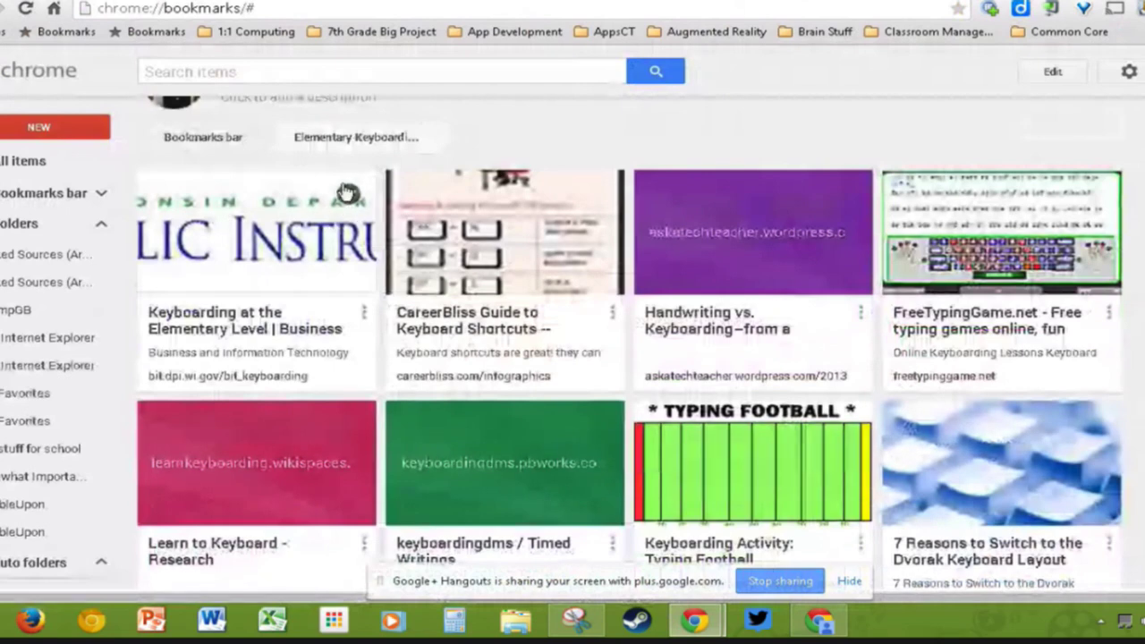
scroll(345, 197, "up", 1)
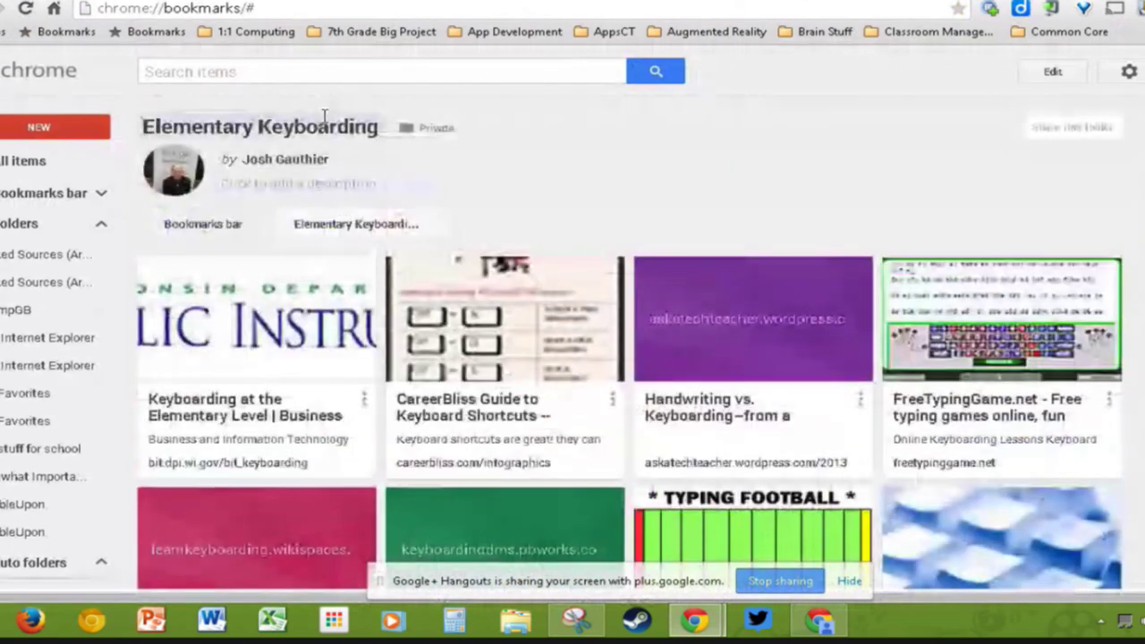
left_click(340, 72)
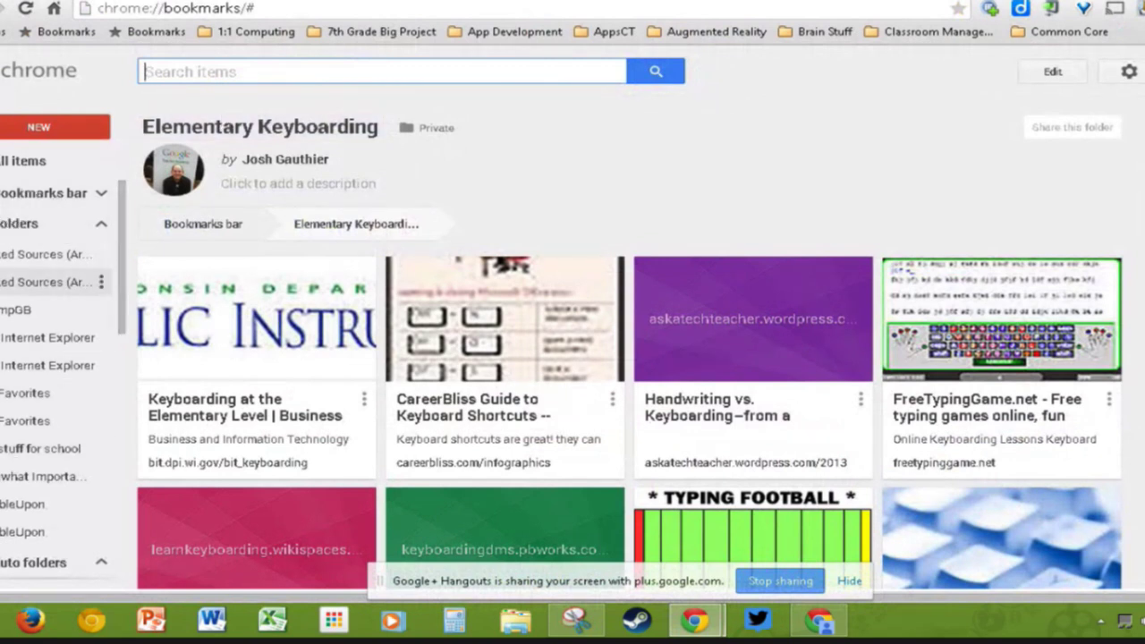
Step: Browse the auto folders and view the bookmarks grouped under Presentation
scroll(11, 258, "down", 2)
scroll(10, 260, "down", 3)
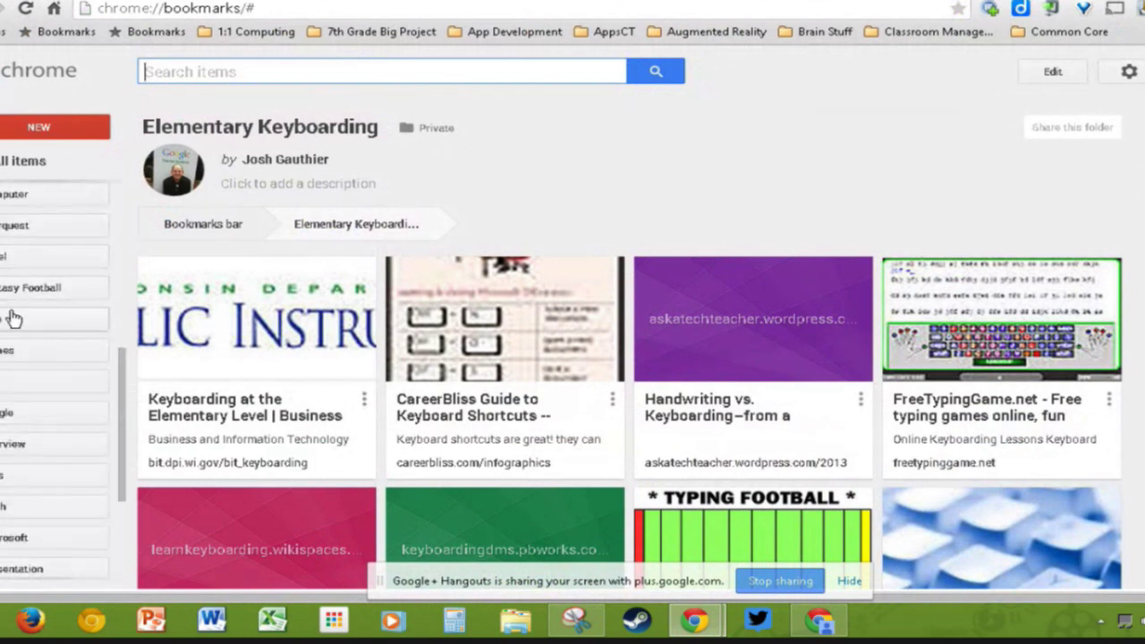
scroll(27, 344, "down", 1)
scroll(27, 347, "down", 1)
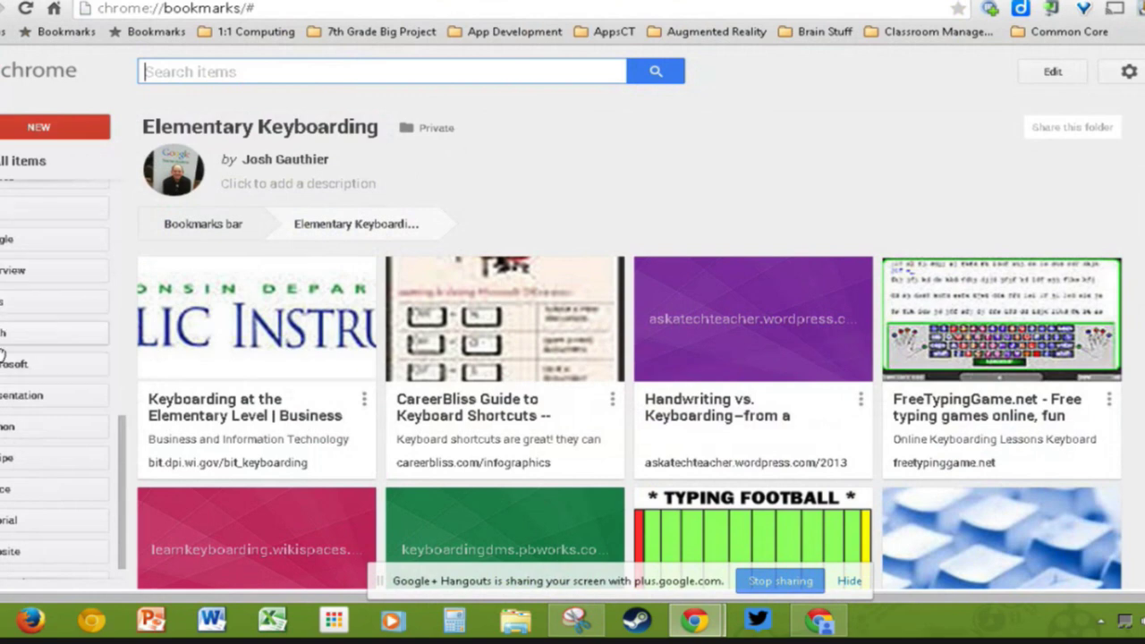
left_click(36, 394)
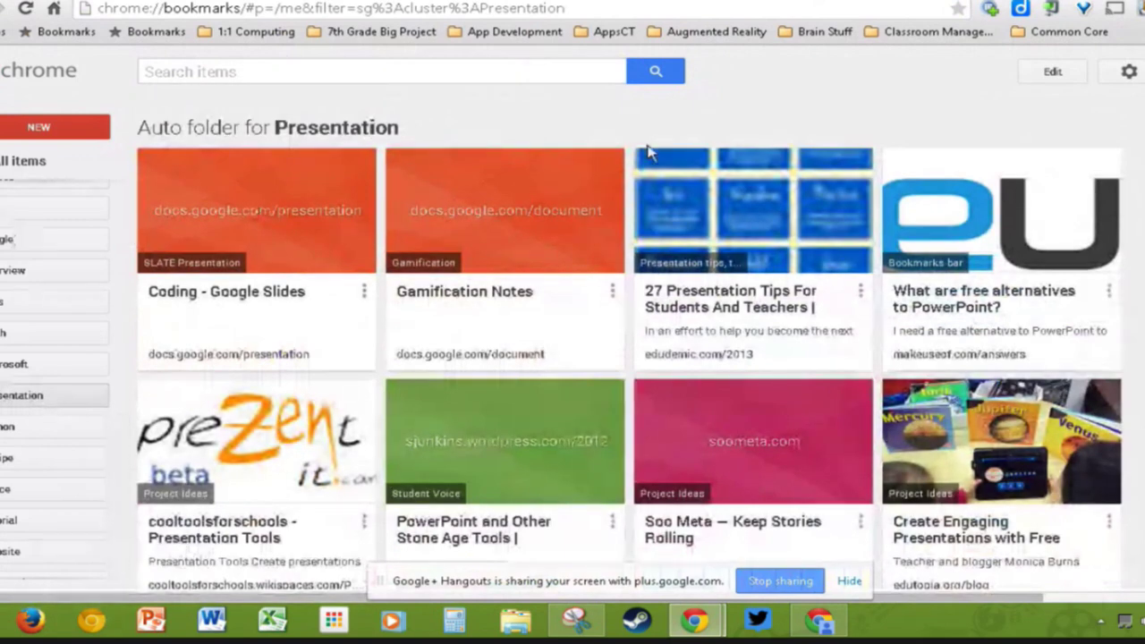
scroll(5, 224, "up", 8)
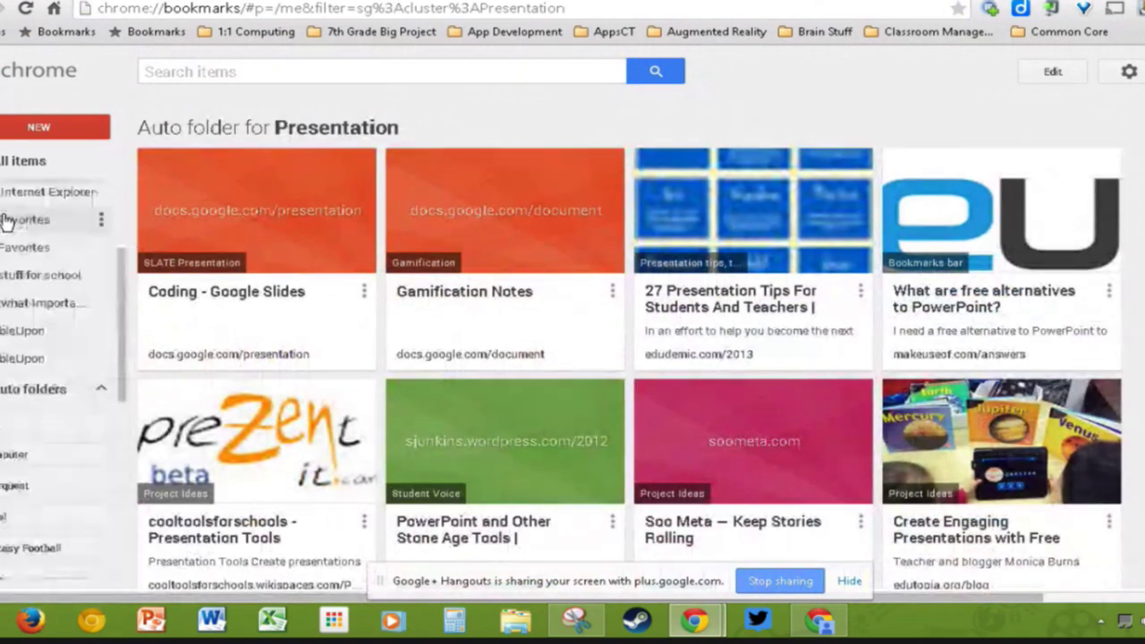
Step: Read through the omgchrome.com article on the Bookmark Manager extension, including its screenshots and key features
left_click(376, 1)
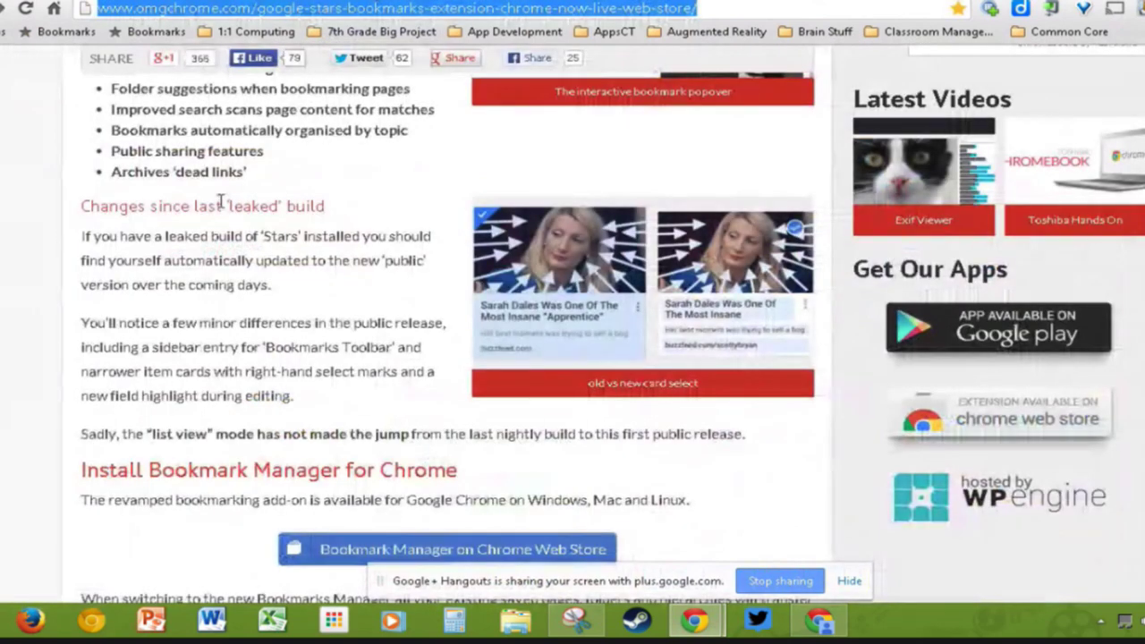
scroll(220, 202, "up", 7)
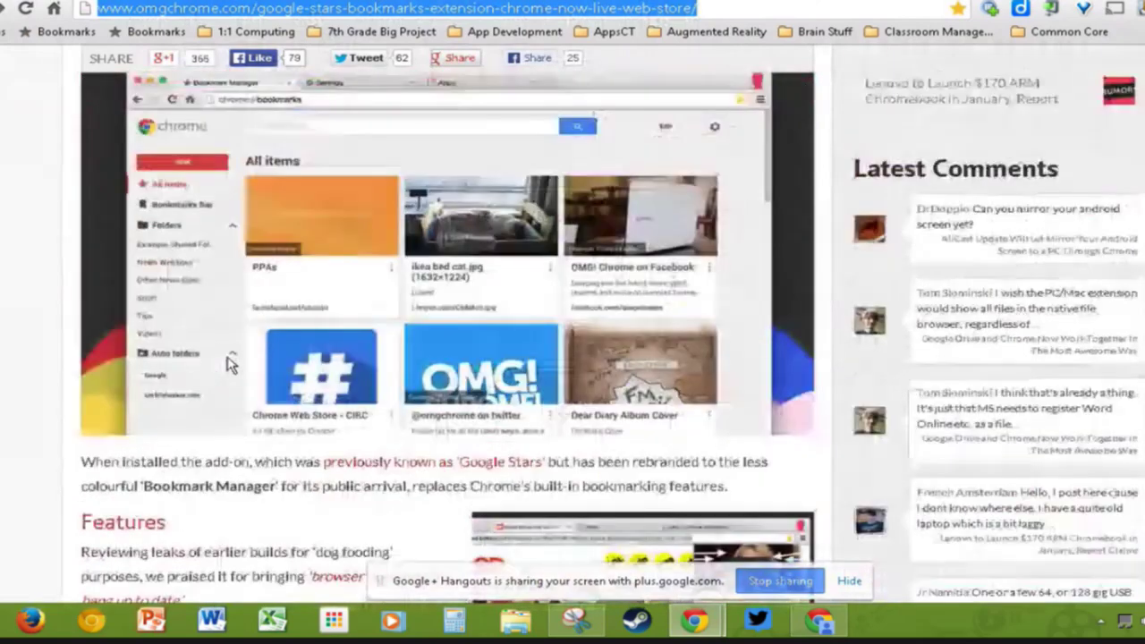
scroll(229, 362, "up", 2)
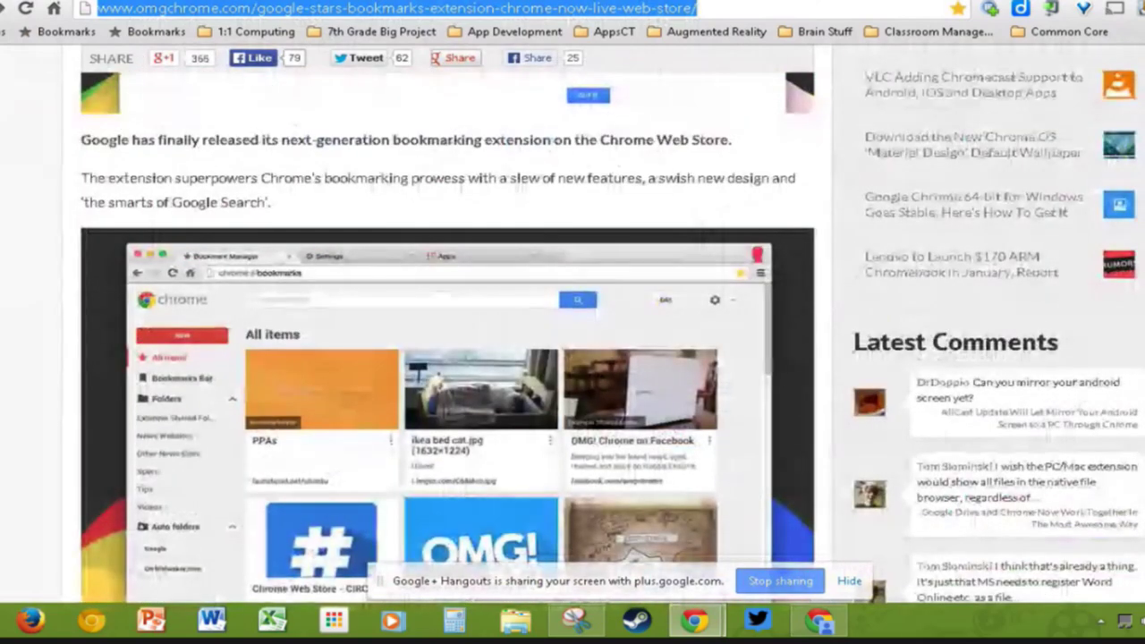
scroll(283, 220, "down", 3)
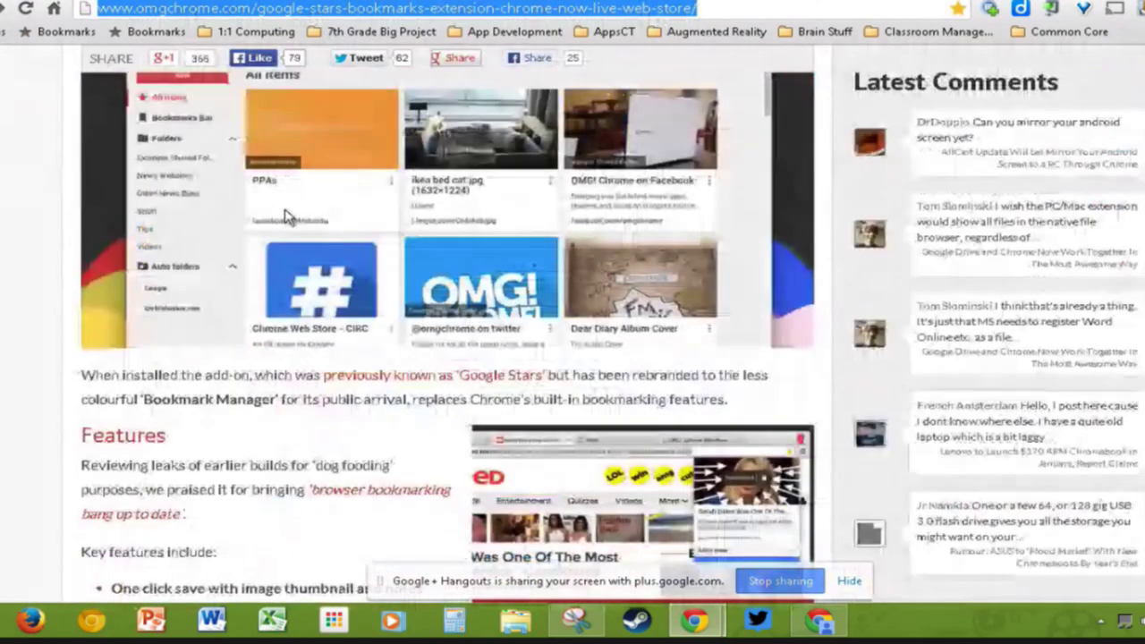
scroll(283, 220, "down", 7)
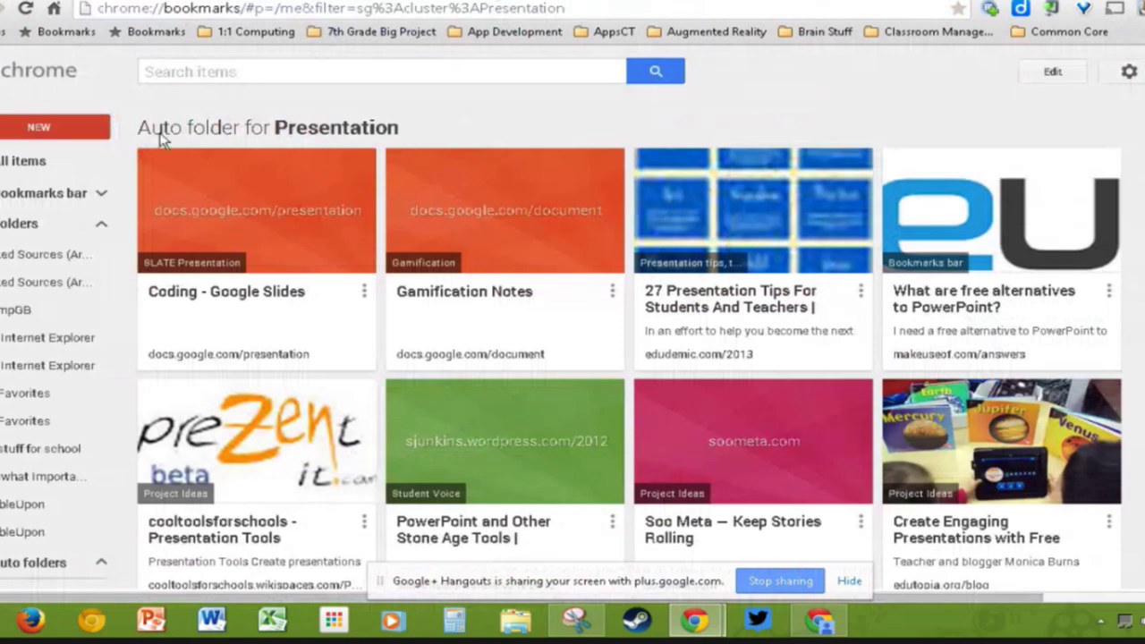
Step: Return to the bookmark manager and open the Elementary Keyboarding folder from the Bookmarks bar collection
scroll(551, 126, "down", 1)
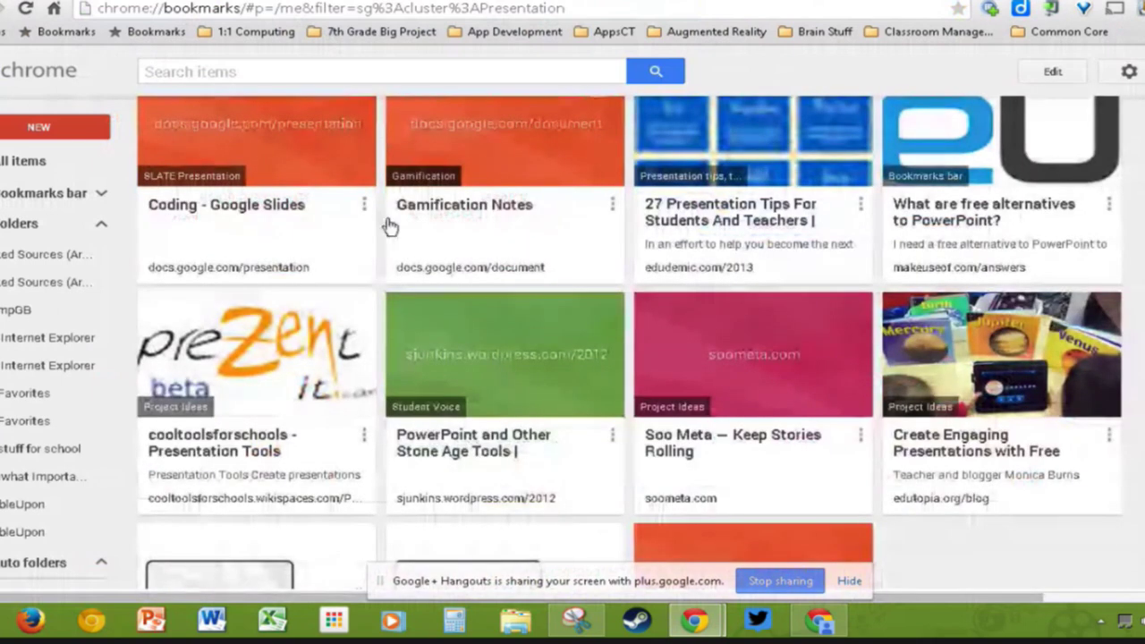
left_click(25, 193)
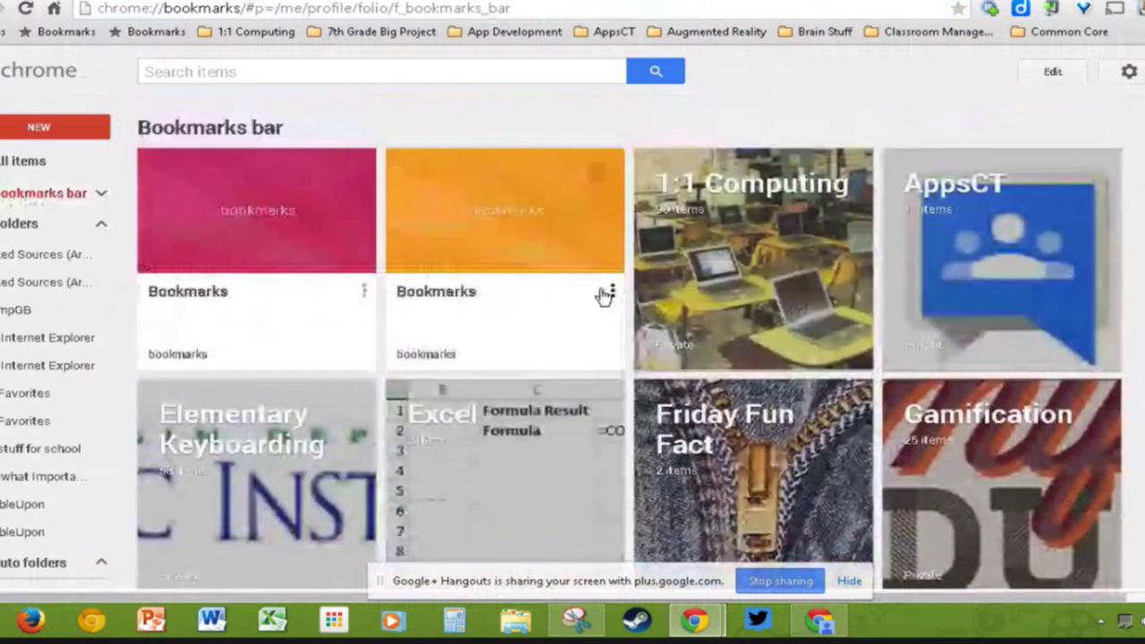
scroll(603, 294, "down", 2)
left_click(242, 268)
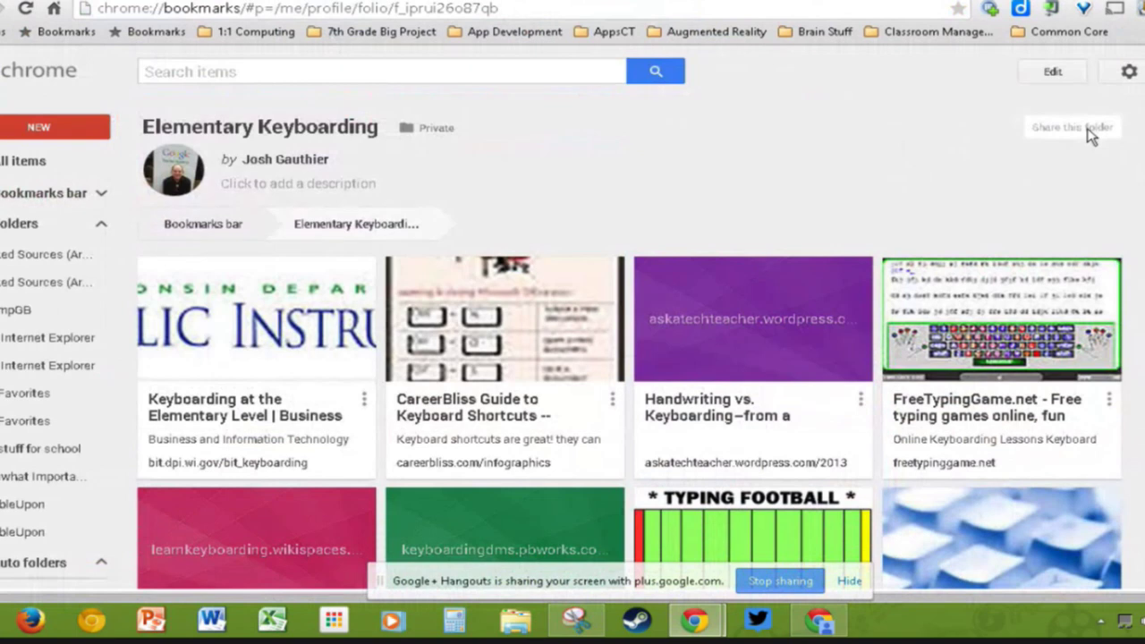
mouse_move(450, 131)
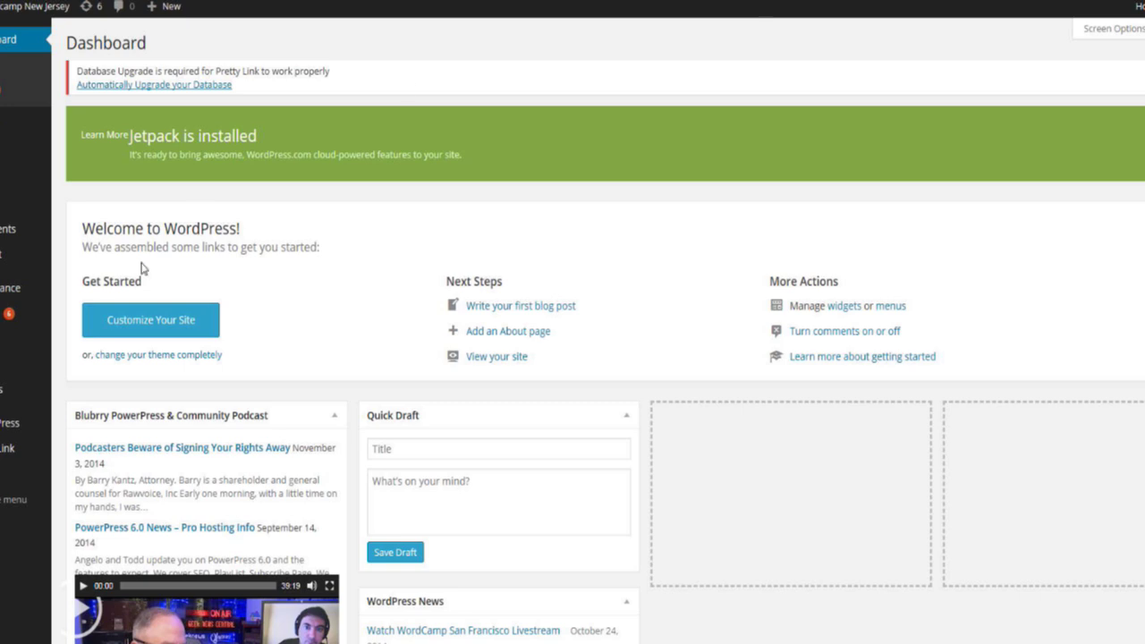
Step: Open the WordPress Writing Settings and add the Press This bookmarklet to the browser's favorites, accepting the bookmarklet prompt
mouse_move(1, 393)
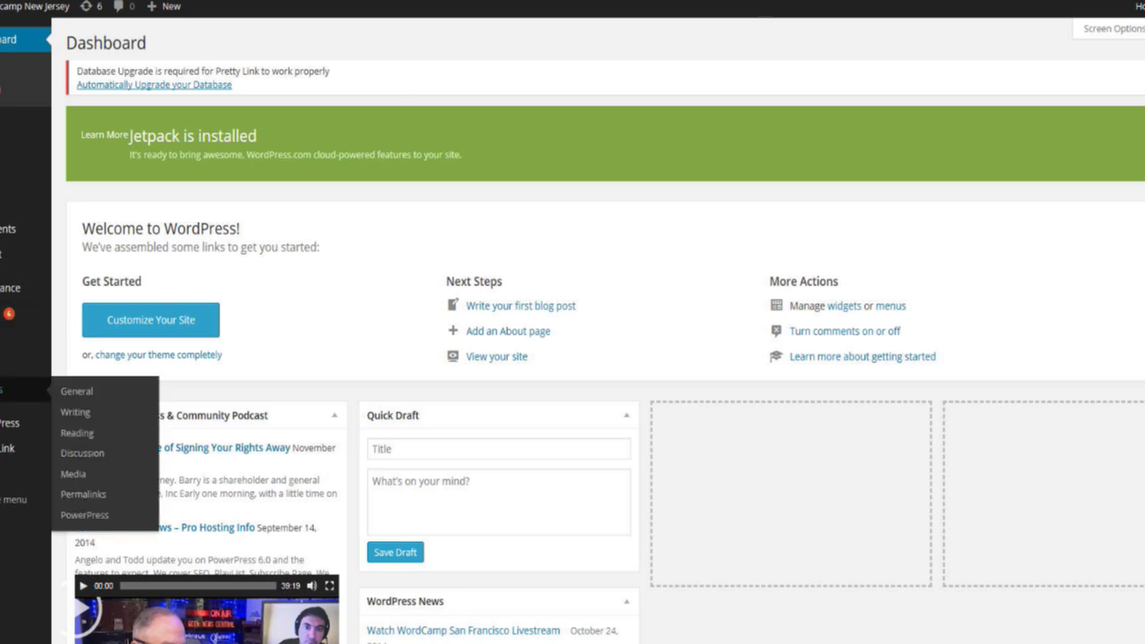
left_click(77, 412)
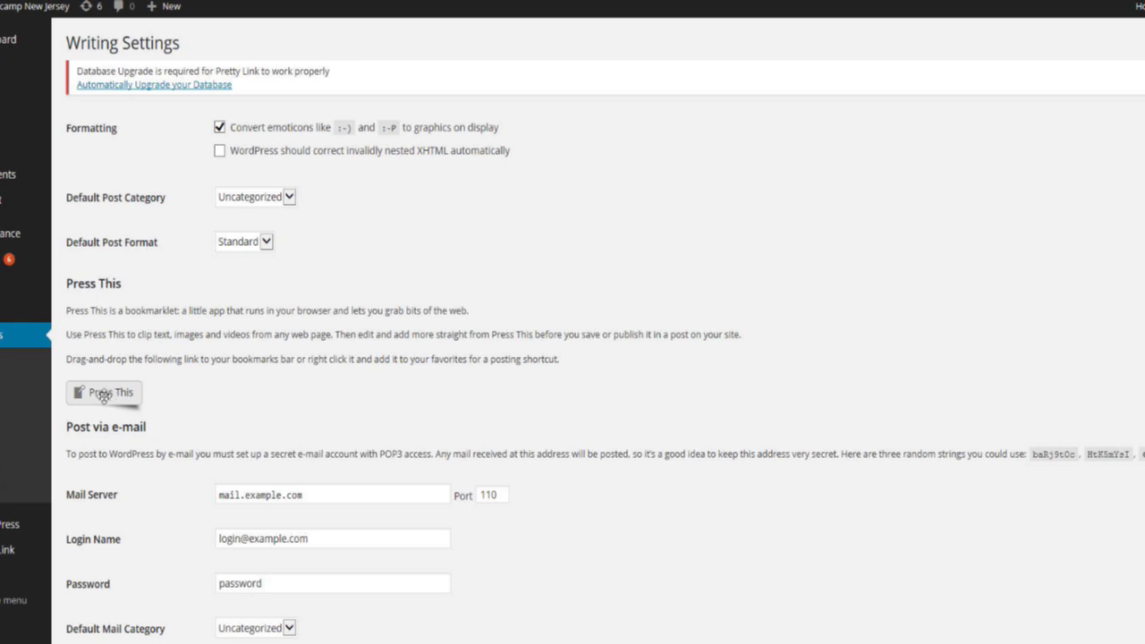
left_click_drag(104, 395, 215, 381)
left_click_drag(108, 394, 495, 0)
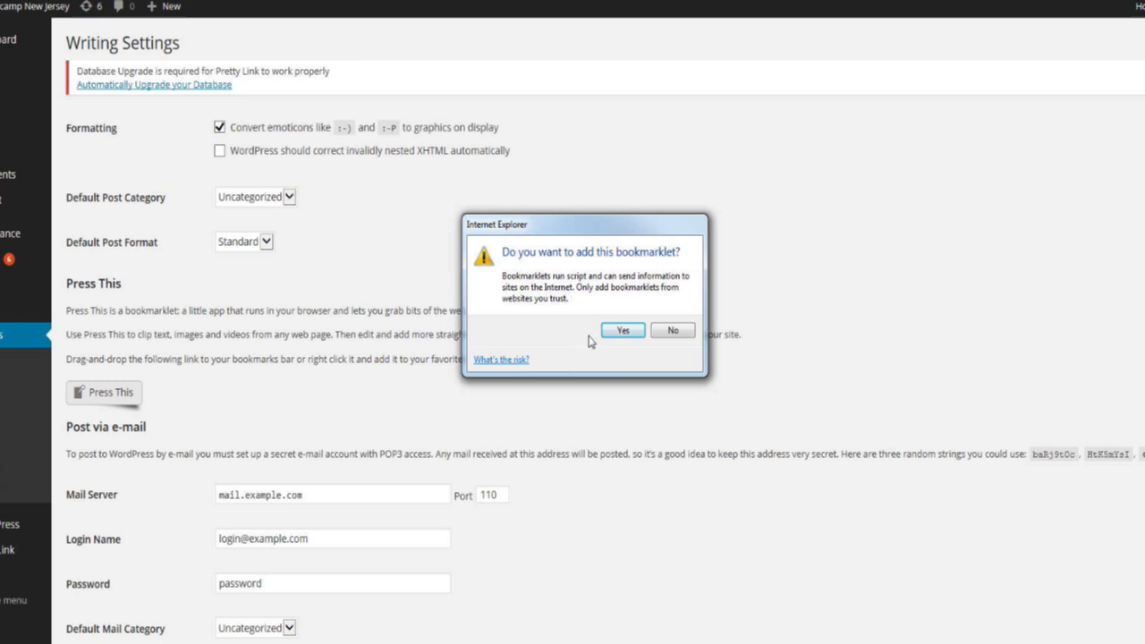
left_click(623, 330)
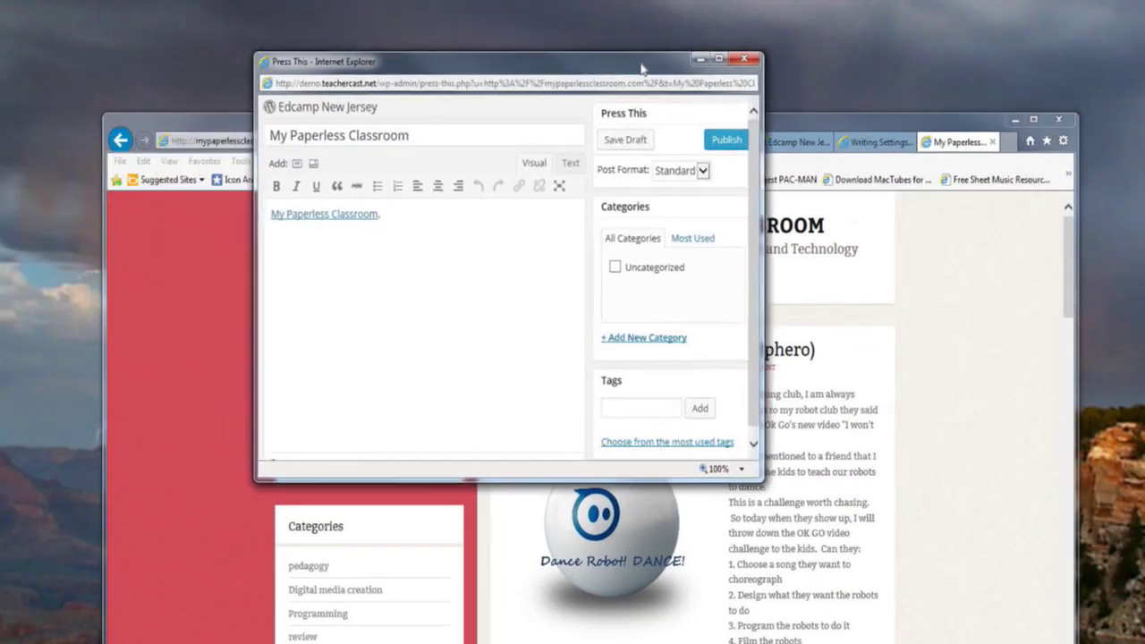
Step: Append "Dance Robot Dance" to the Press This post title and add "hfdhdfygdfghfdgfdg" after the link in the body
left_click_drag(642, 67, 646, 67)
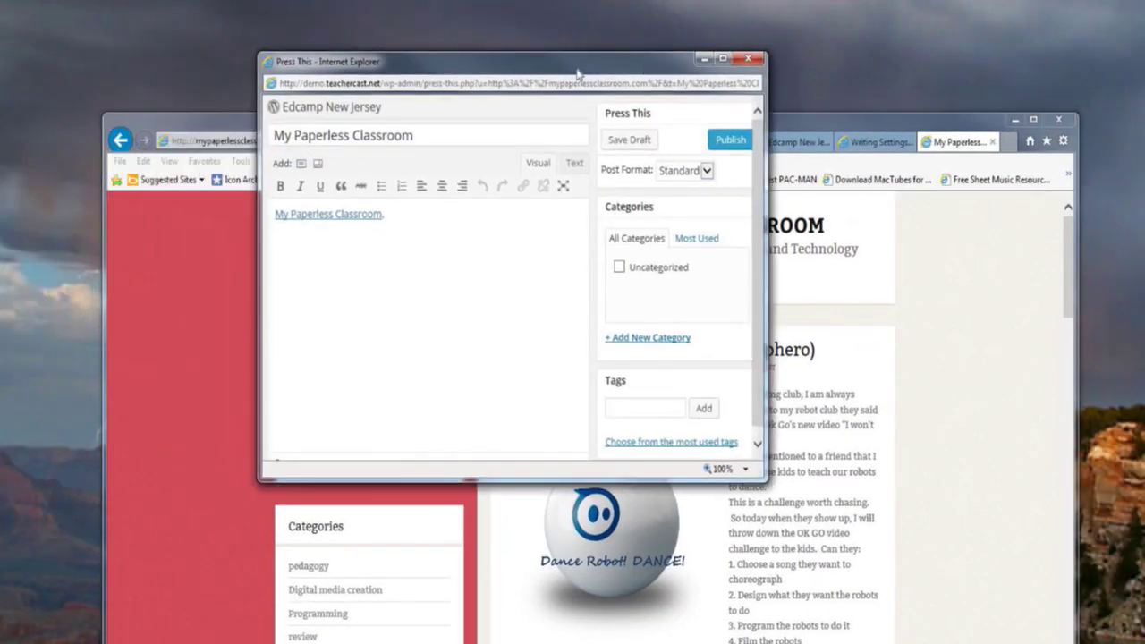
left_click_drag(275, 139, 417, 132)
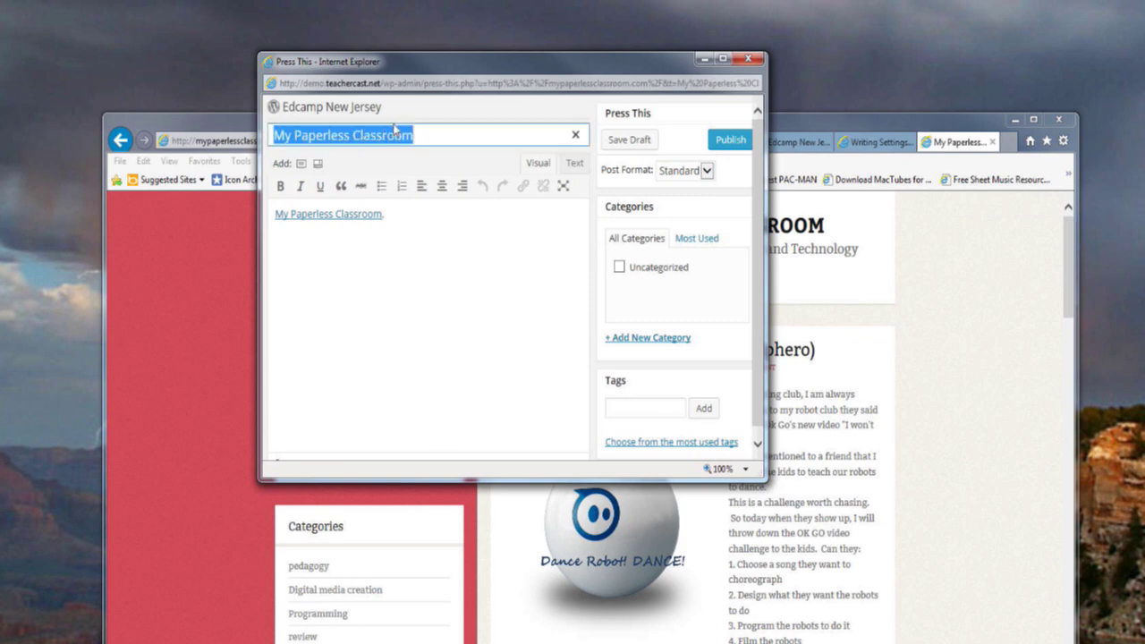
key("Right")
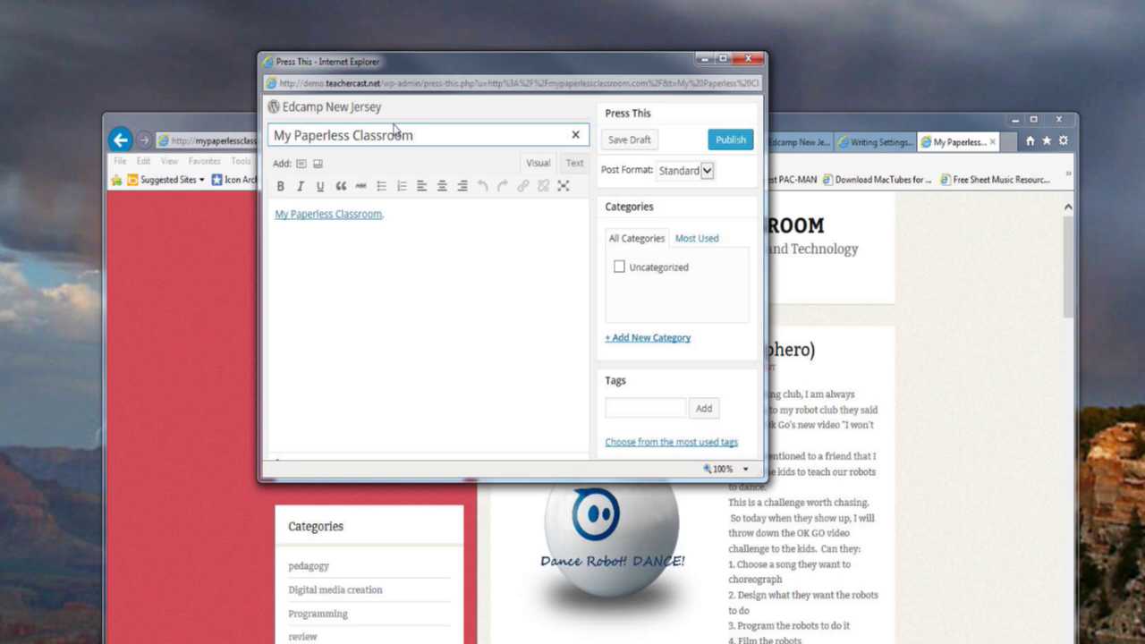
type("Dance Robot Dance")
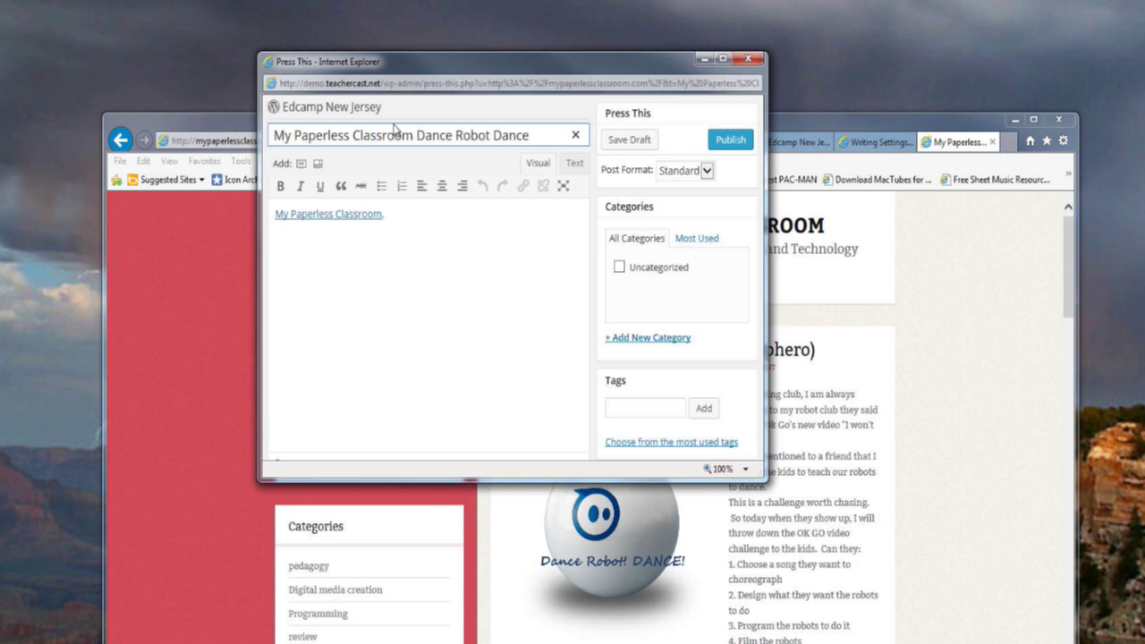
left_click(424, 225)
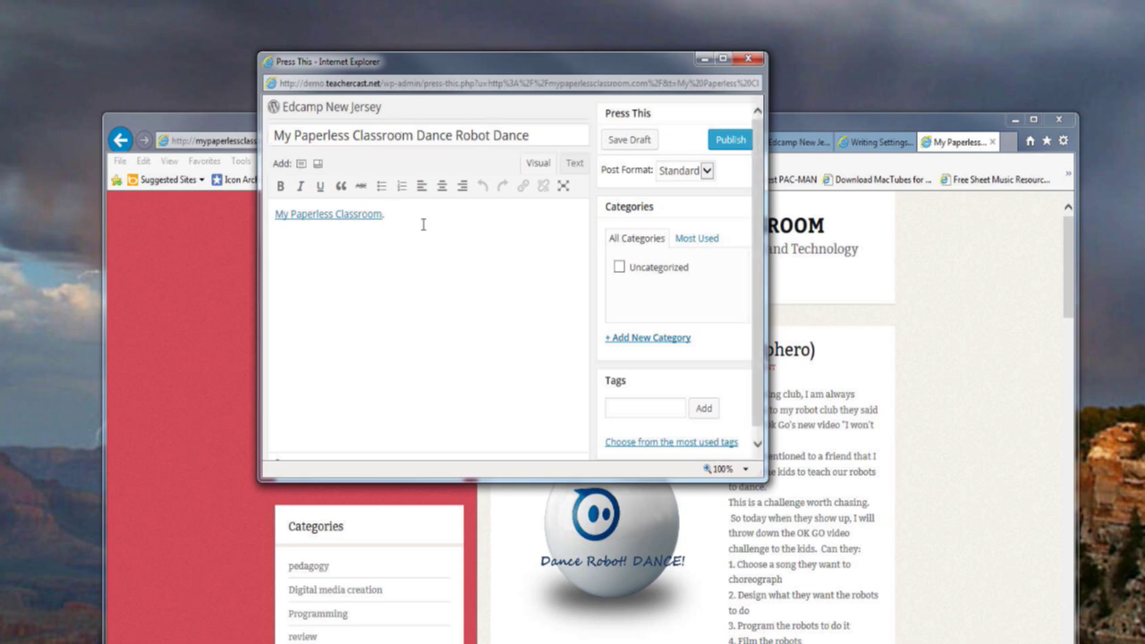
type("hfdhdfygdfghfdgfdg")
Step: Create the new category "gfgfhfgh" for the post and publish it
left_click(646, 339)
type("gfgfhfgh")
left_click(676, 431)
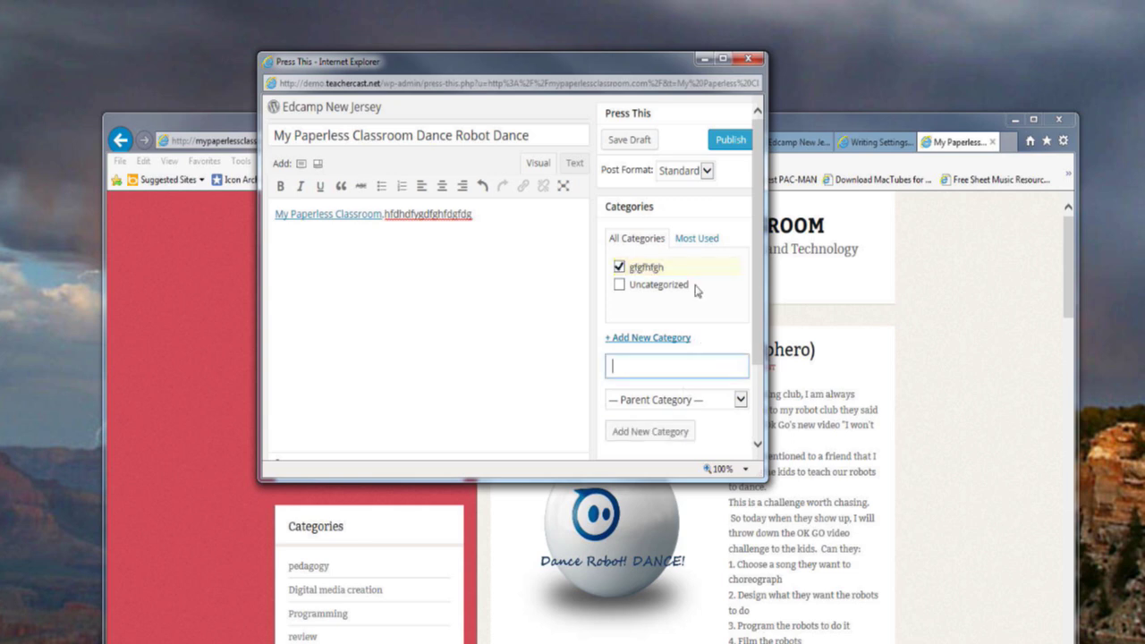
left_click(730, 143)
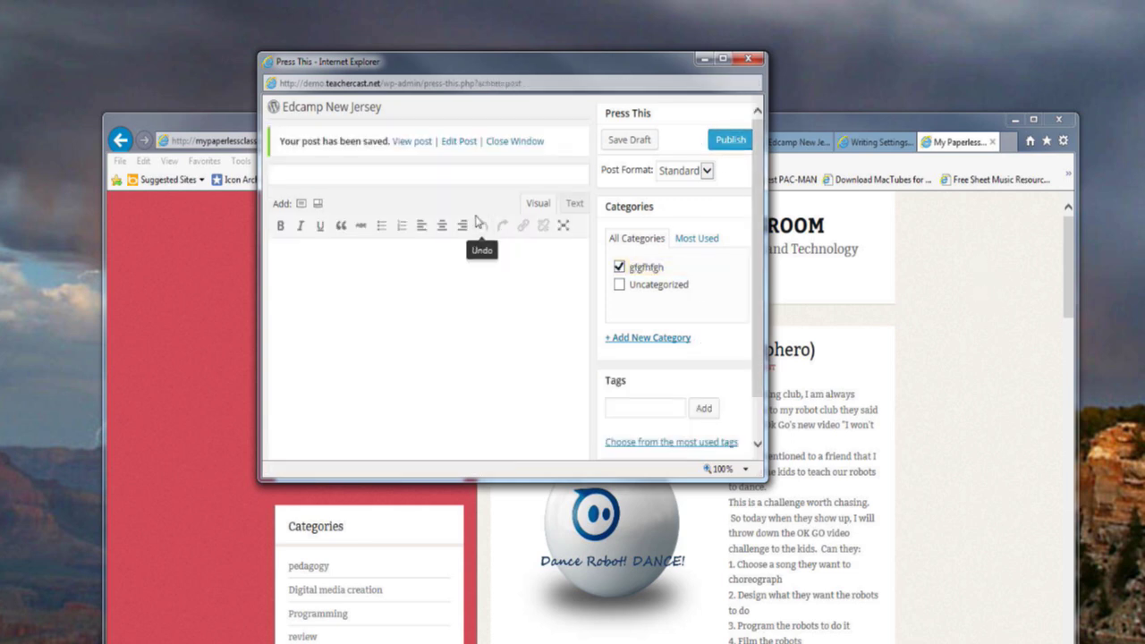
Step: Maximize the browser on the Edcamp New Jersey home page and open the "My Paperless Classroom Dance Robot Dance" post
left_click(961, 285)
left_click(885, 151)
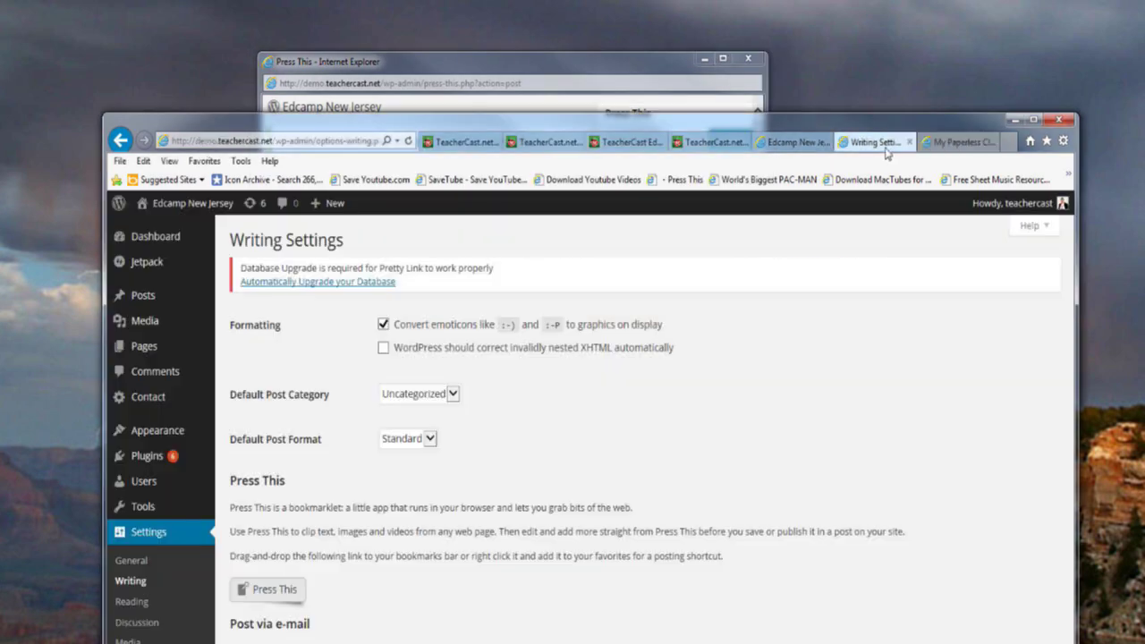
left_click(793, 142)
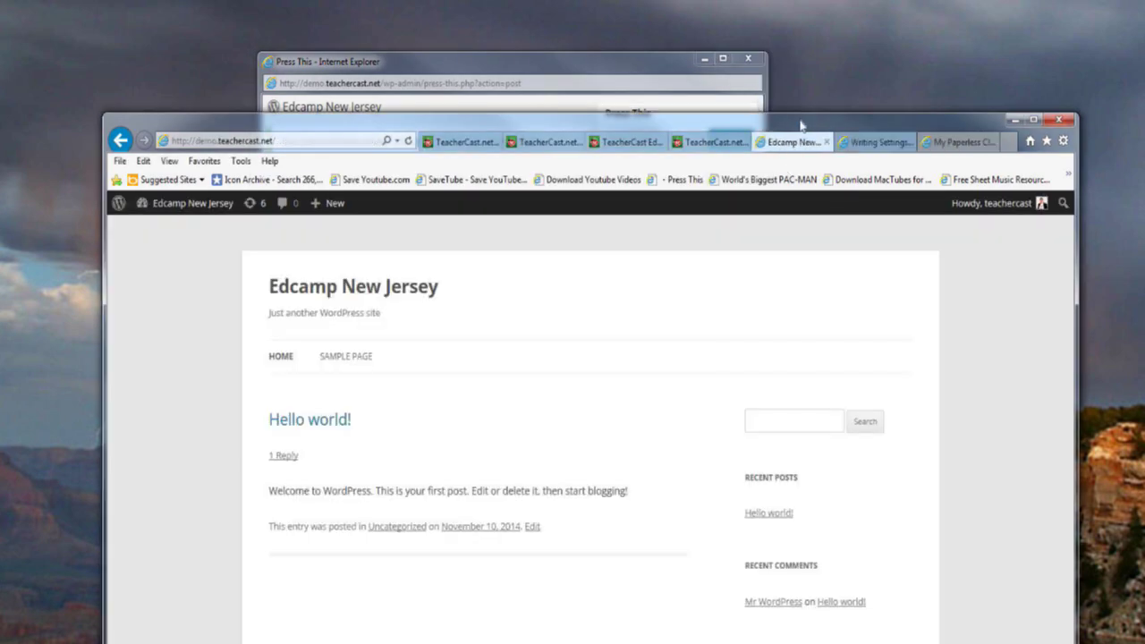
left_click(1033, 119)
left_click(430, 100)
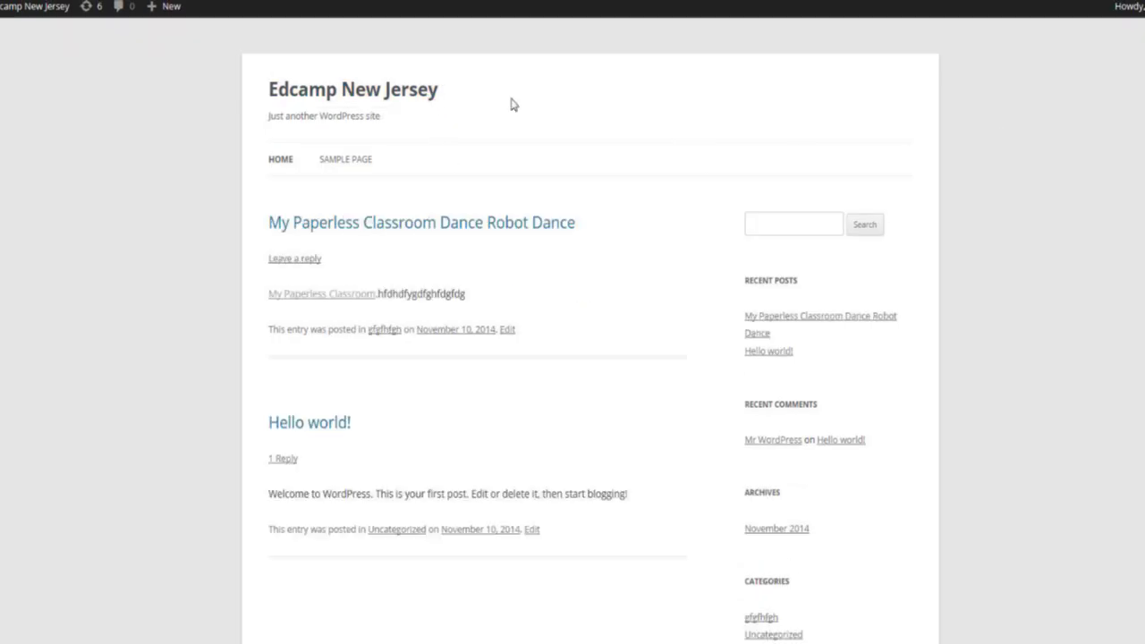
left_click(456, 227)
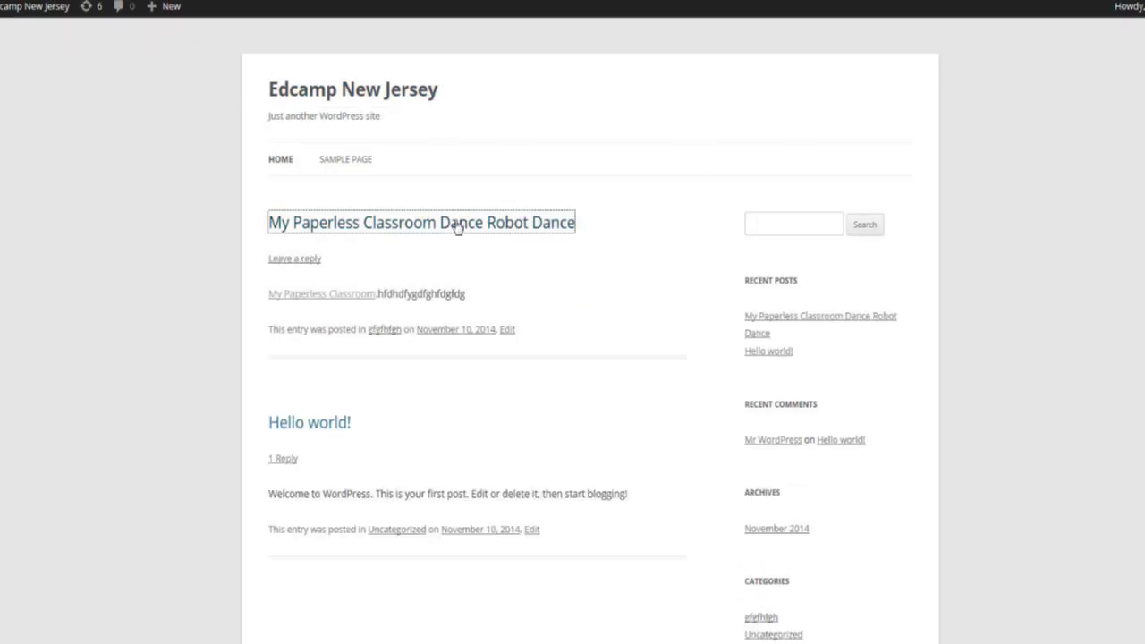
Step: Follow the My Paperless Classroom link in the published post to view the linked blog
left_click(327, 299)
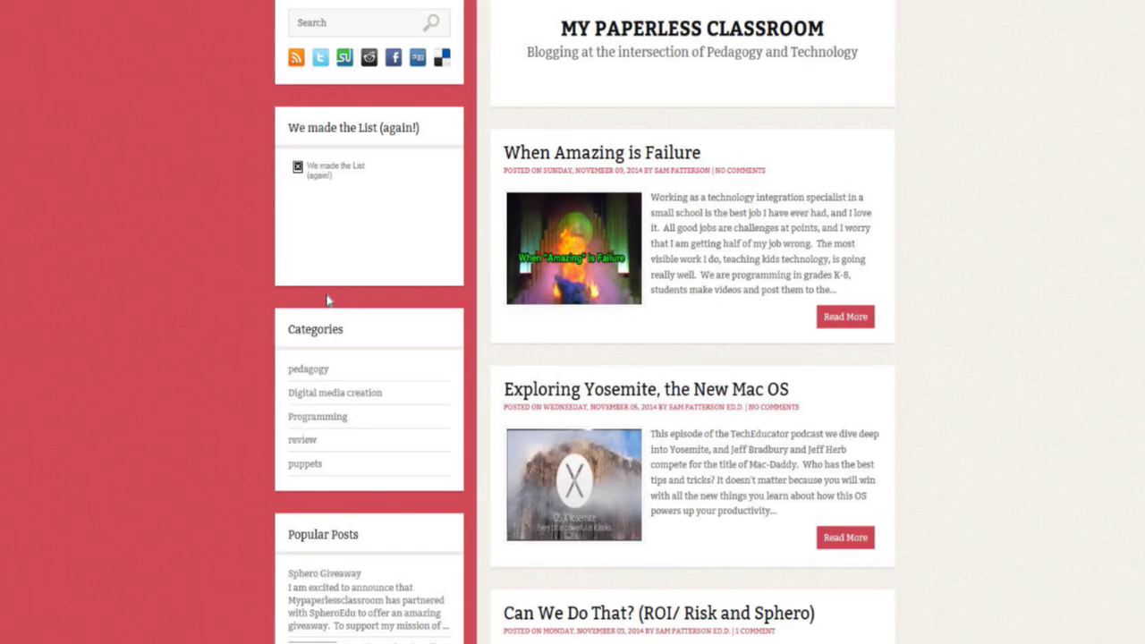
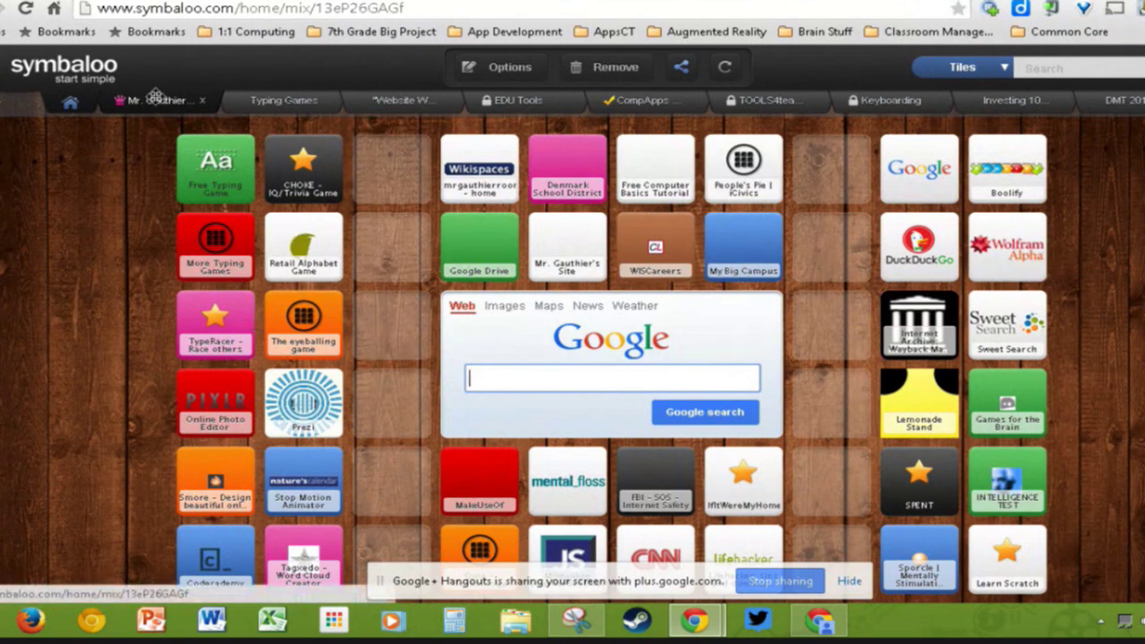
Step: Browse the Typing Games and Website webmixes in Symbaloo and bring up the CompApps webmix
left_click(285, 102)
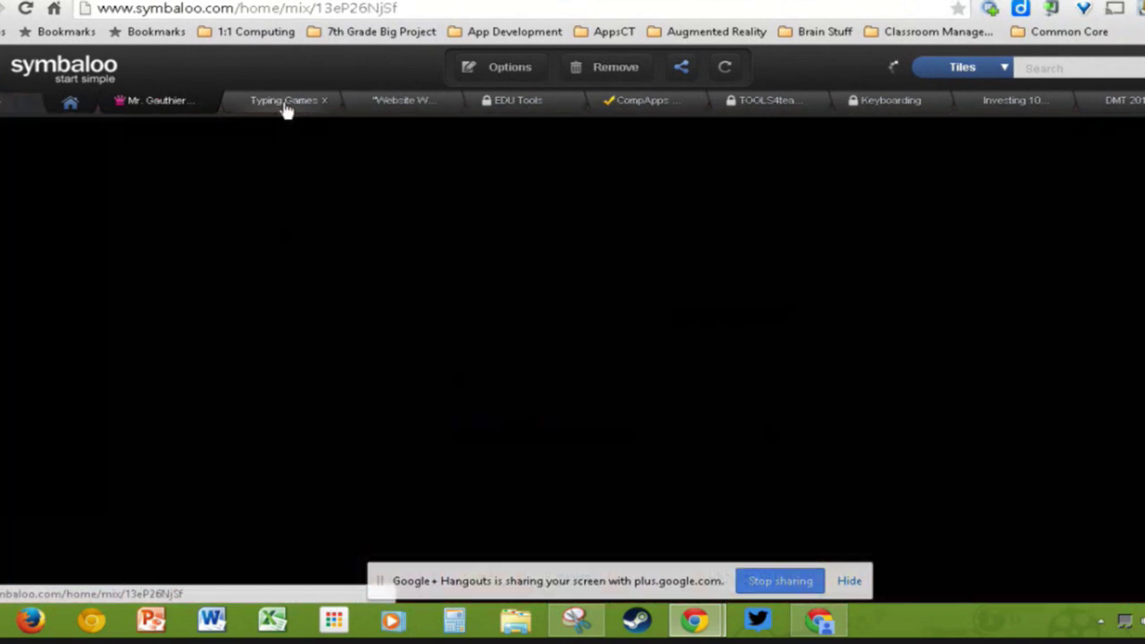
left_click(365, 101)
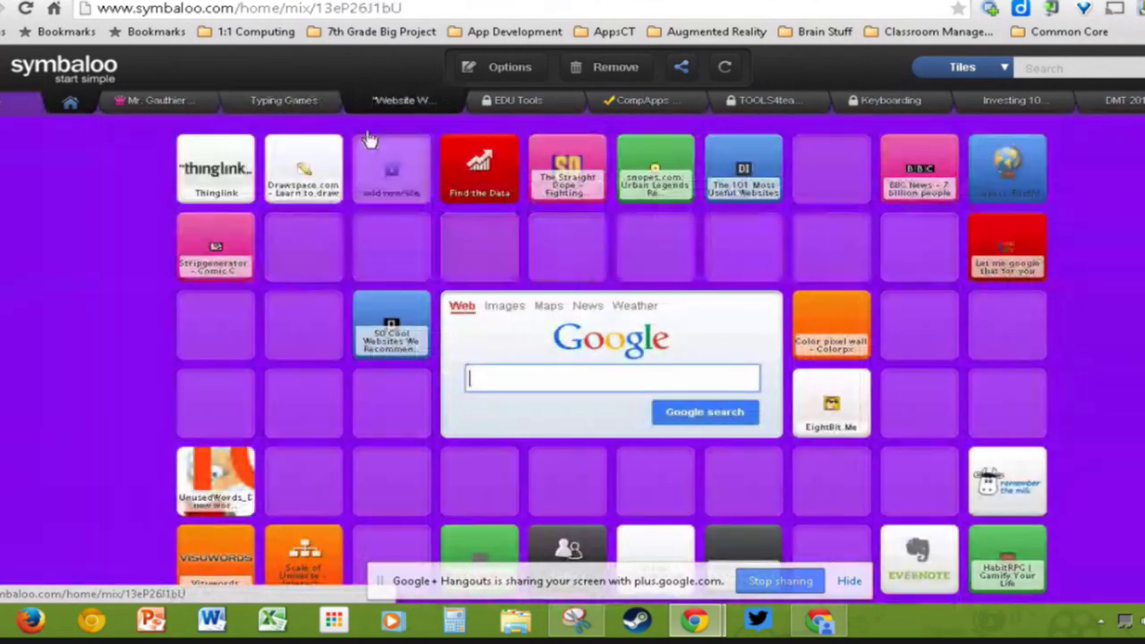
left_click(640, 103)
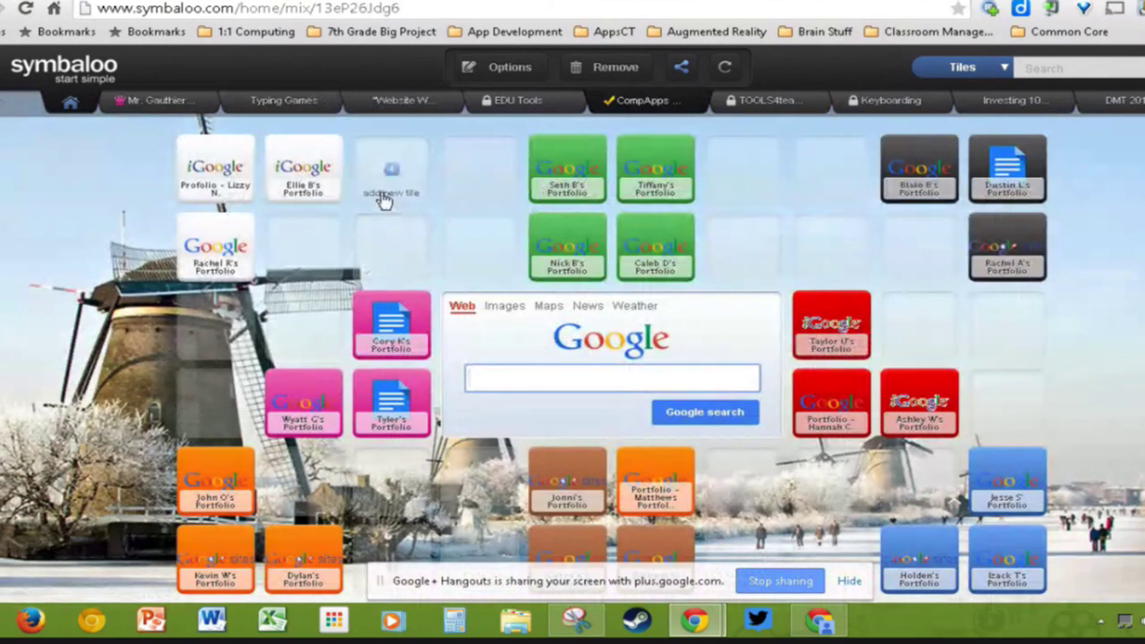
Step: Start a tile in the empty third slot of the CompApps webmix, search tiles for espn.com, and view the tile creation form
left_click(404, 180)
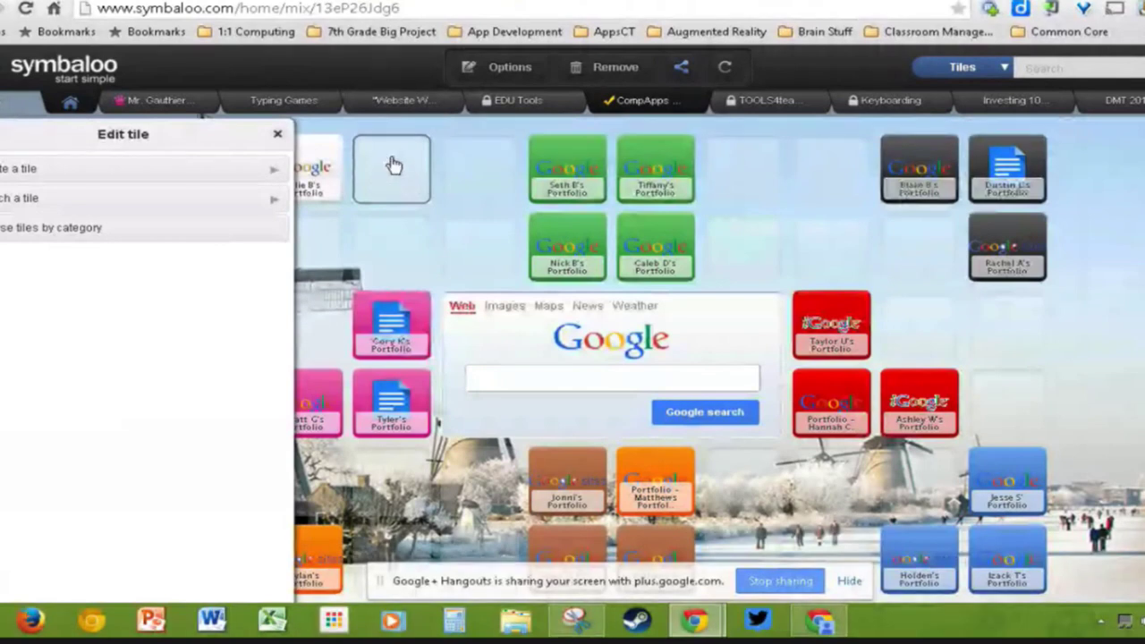
left_click(82, 206)
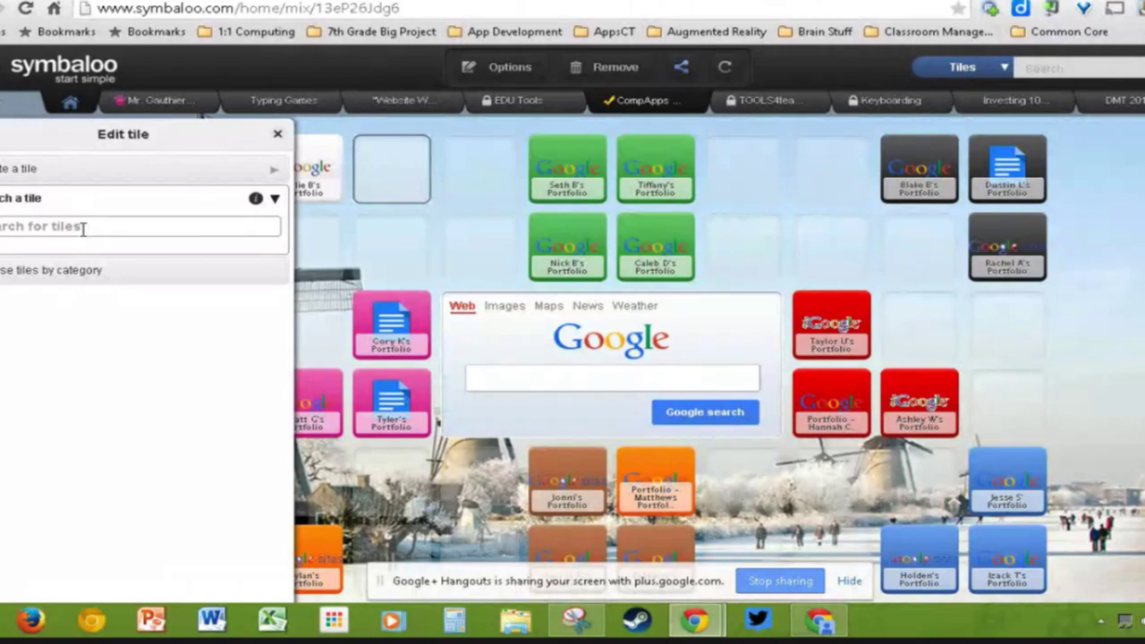
left_click(83, 225)
type("espn.com")
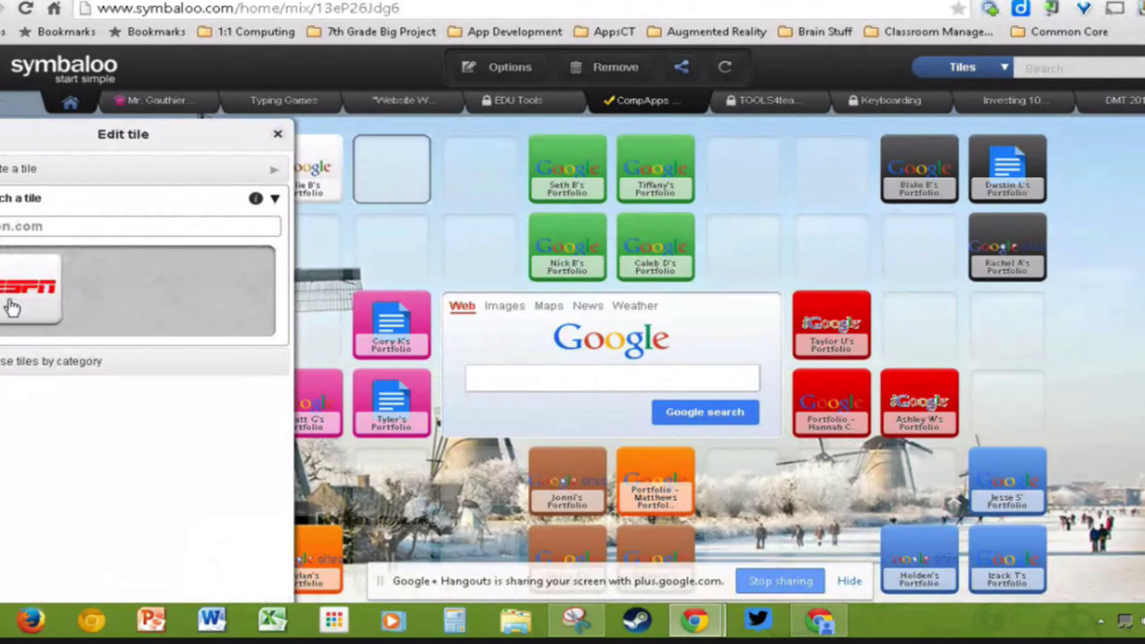
left_click(157, 170)
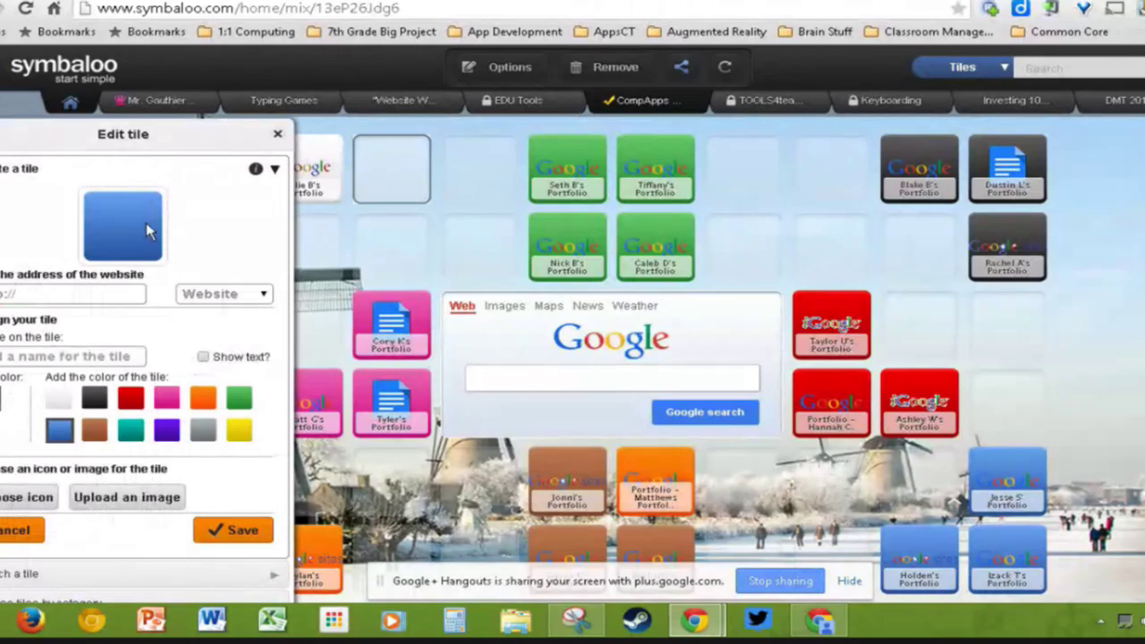
scroll(121, 430, "down", 1)
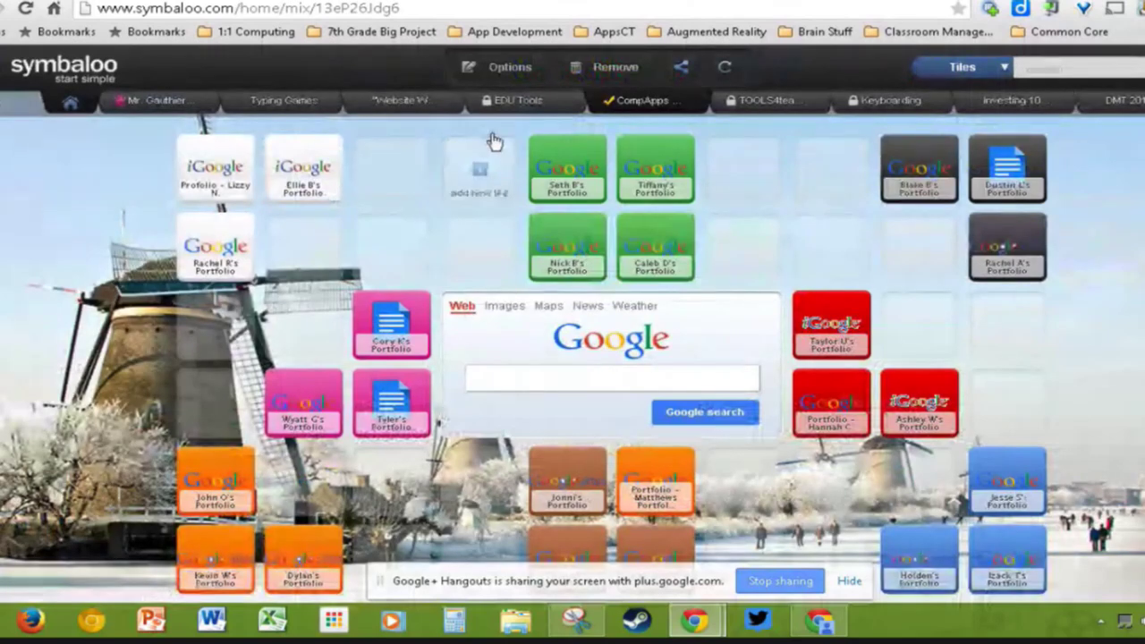
Step: View the sharing options and public link of the CompApps Portfolios 12-13 webmix, and close the sharing windows
left_click(681, 72)
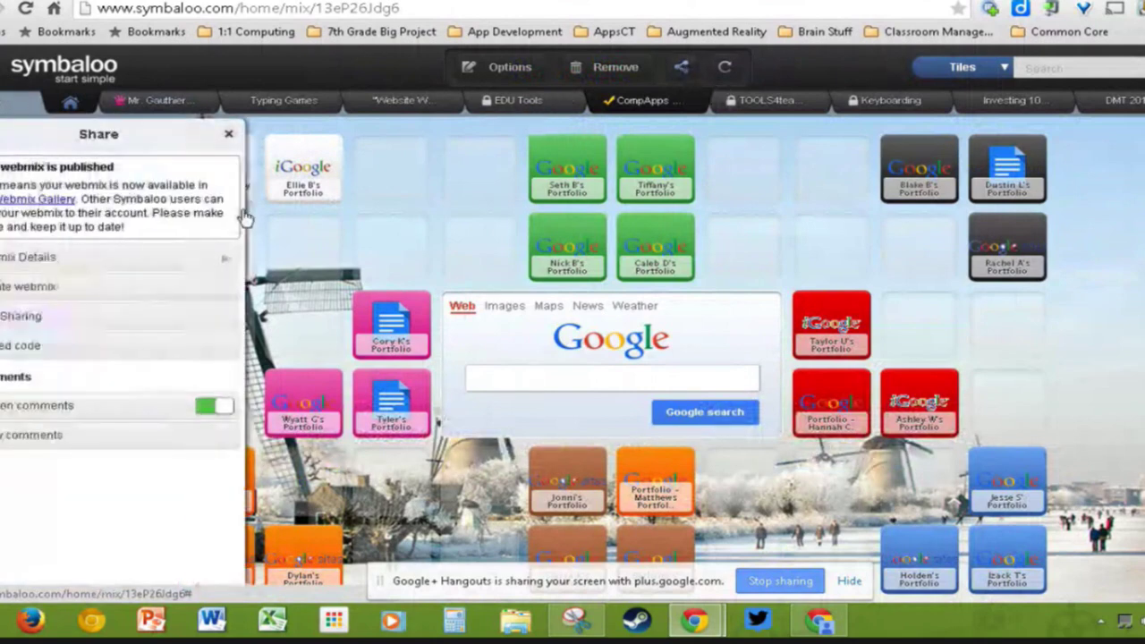
left_click(73, 268)
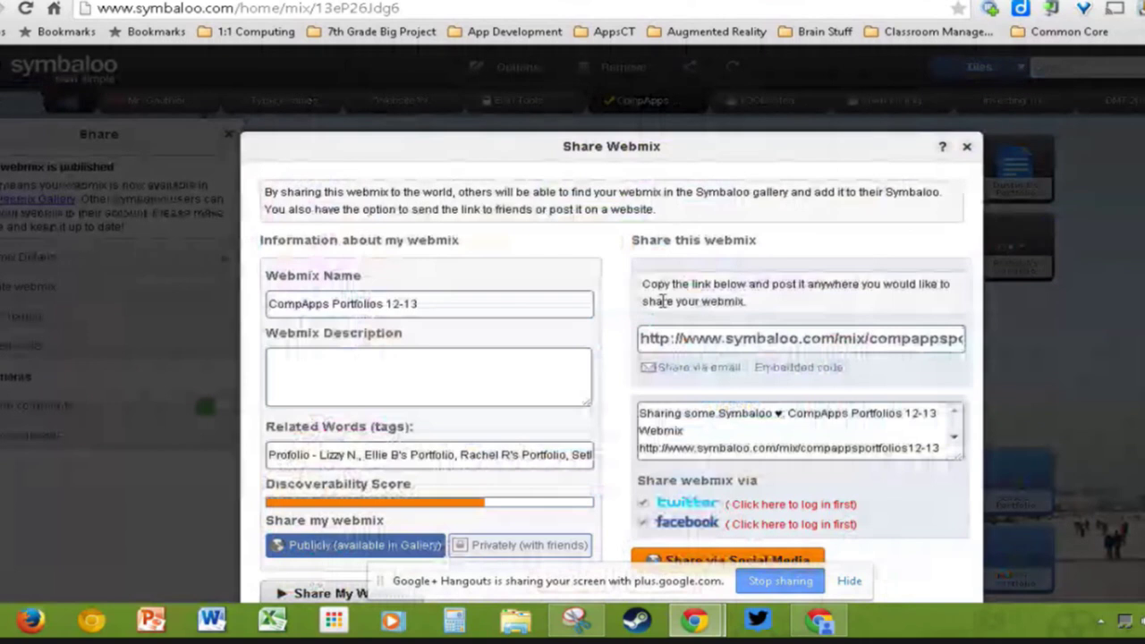
left_click(723, 338)
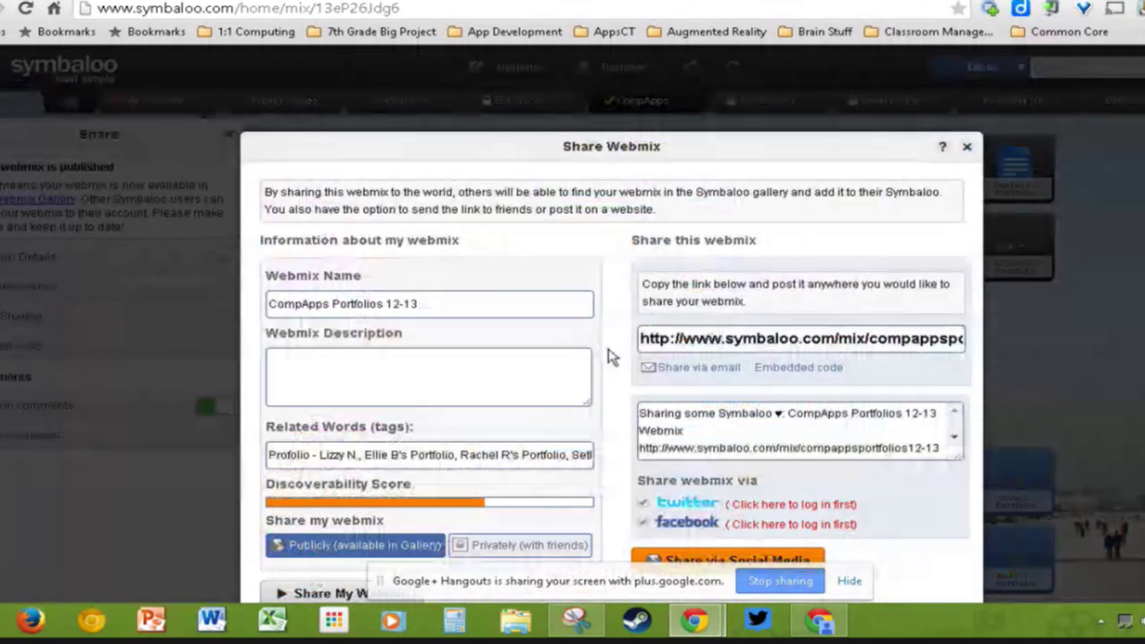
left_click(967, 146)
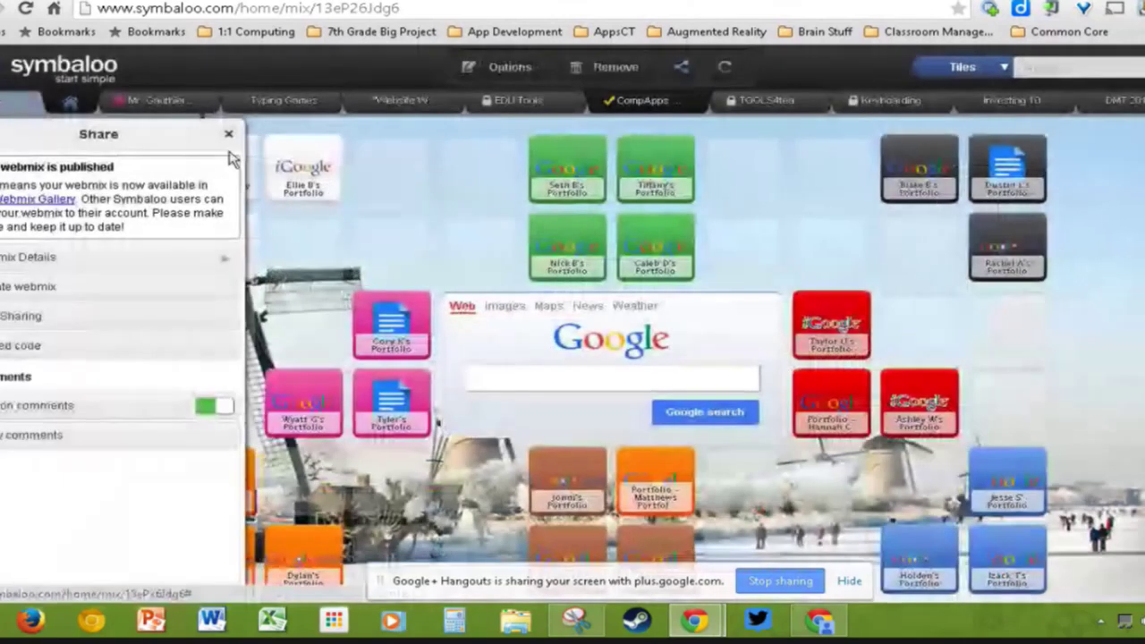
left_click(228, 137)
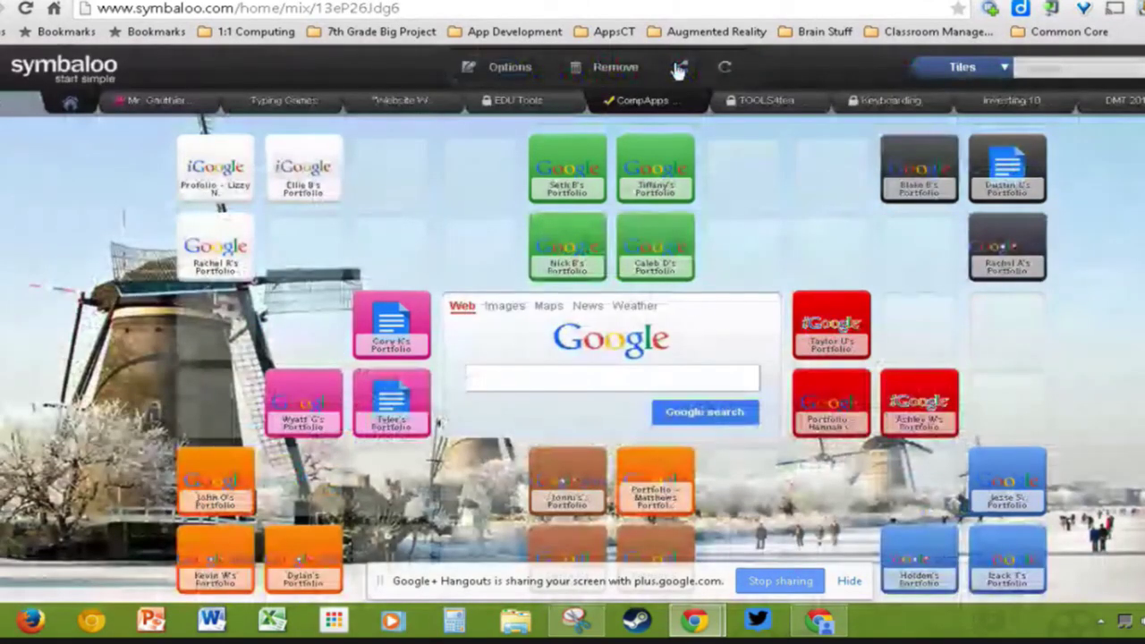
Step: Open the CompApps webmix's embed code and copy the entire iframe code
left_click(679, 70)
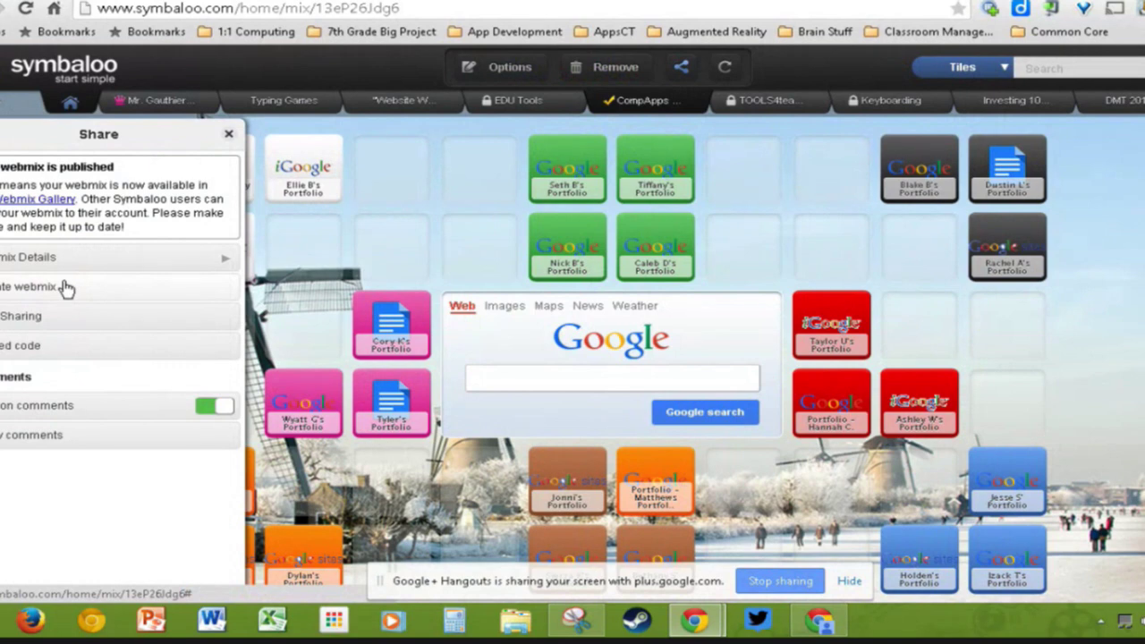
left_click(25, 351)
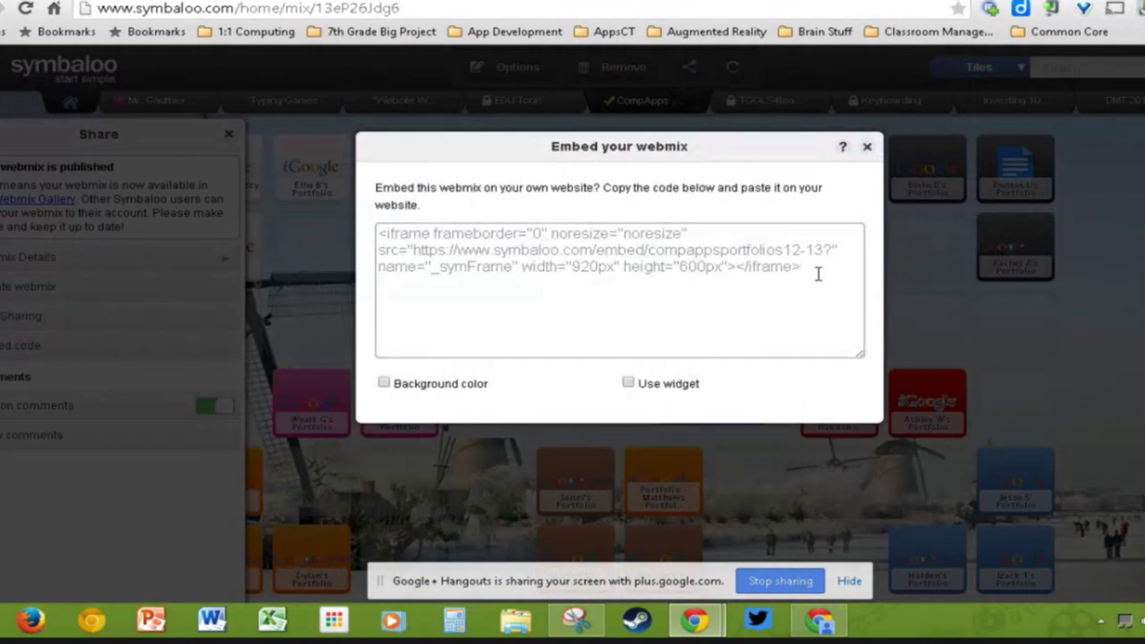
left_click_drag(818, 274, 356, 235)
key("ctrl+c")
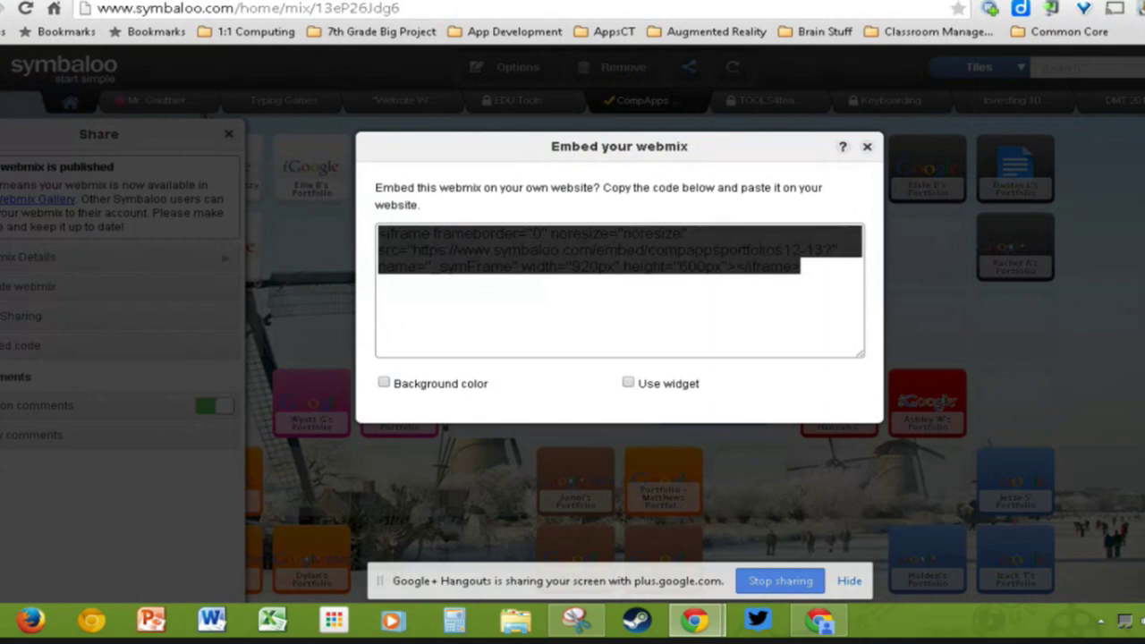
Step: Go to sites.google.com in a new tab and open the Pretty Basic site
key("ctrl+t")
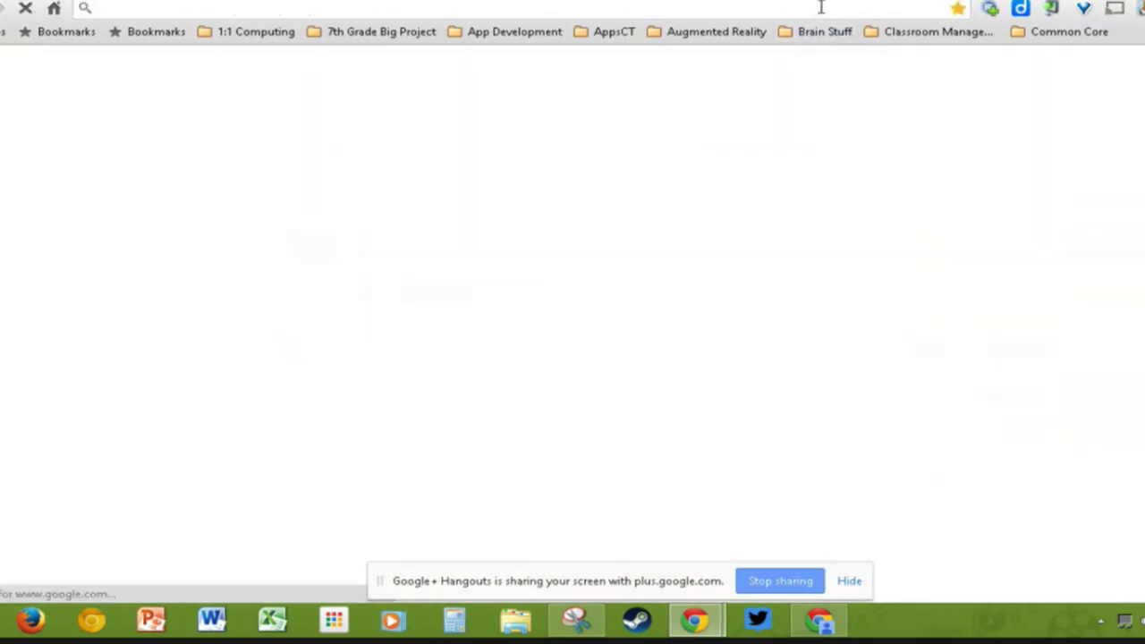
type("sites.google.com")
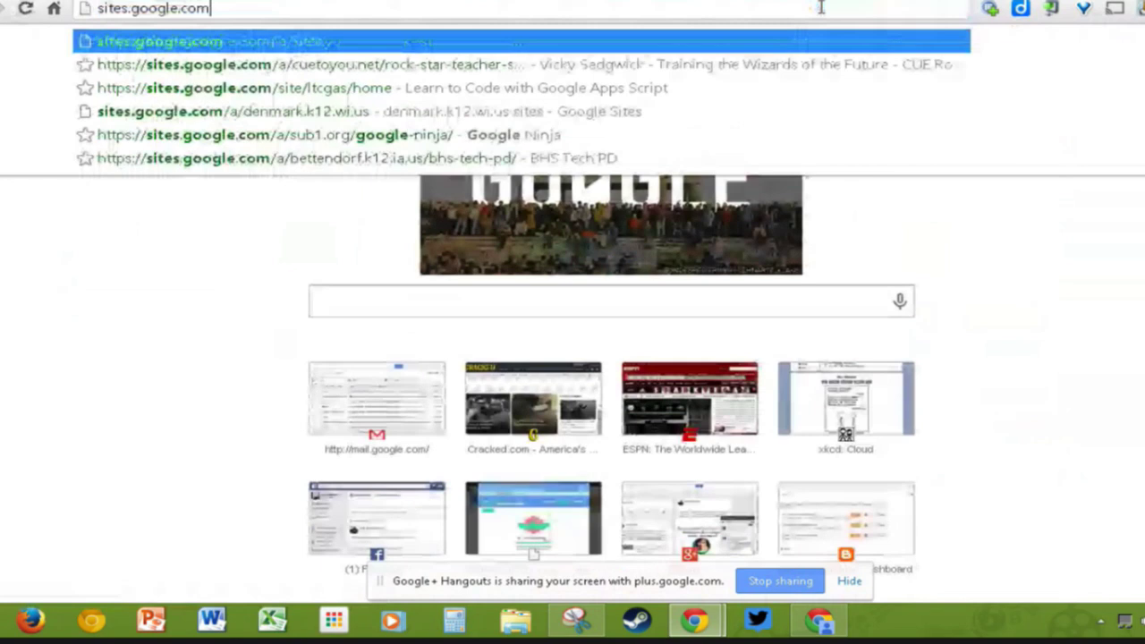
key("Return")
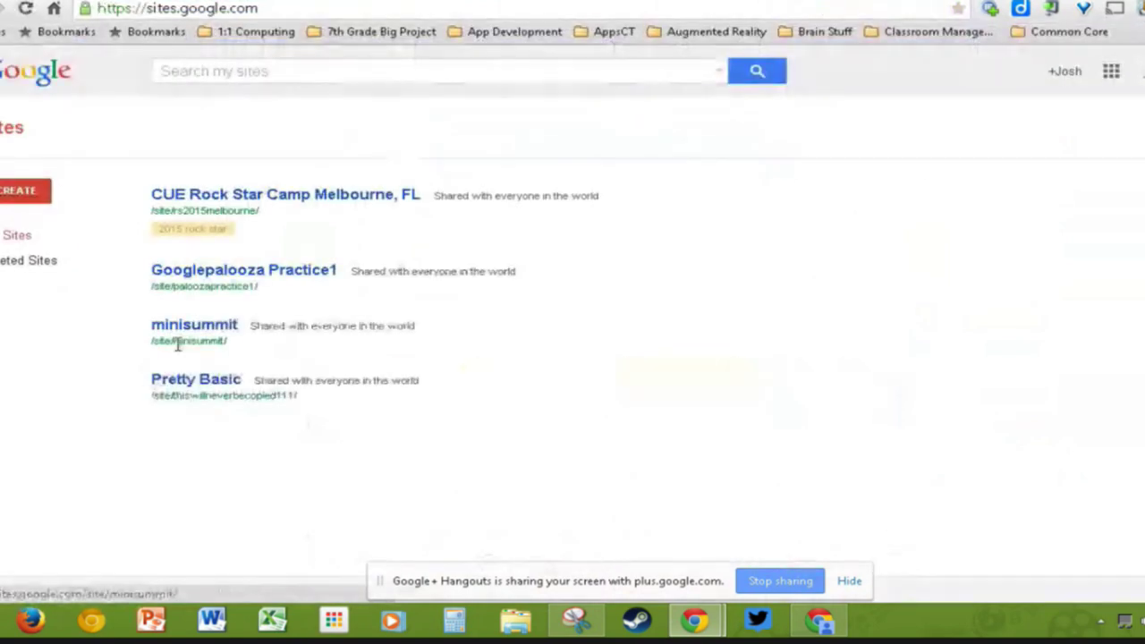
left_click(198, 379)
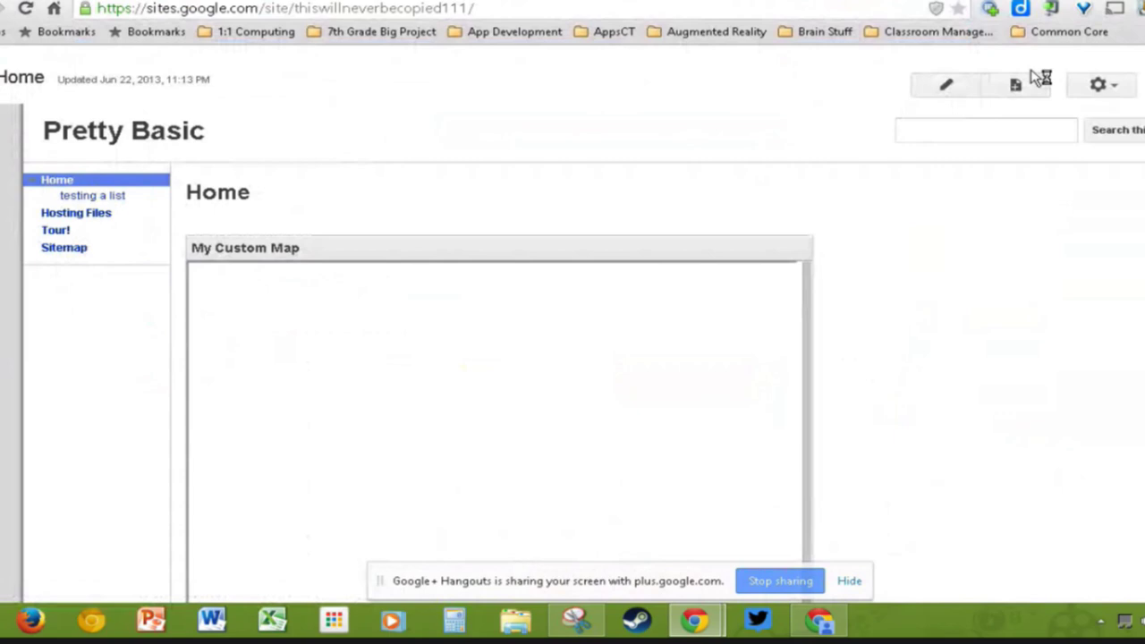
Step: Create a top-level page named "test" in the Pretty Basic site using the Web Page template
left_click(1016, 88)
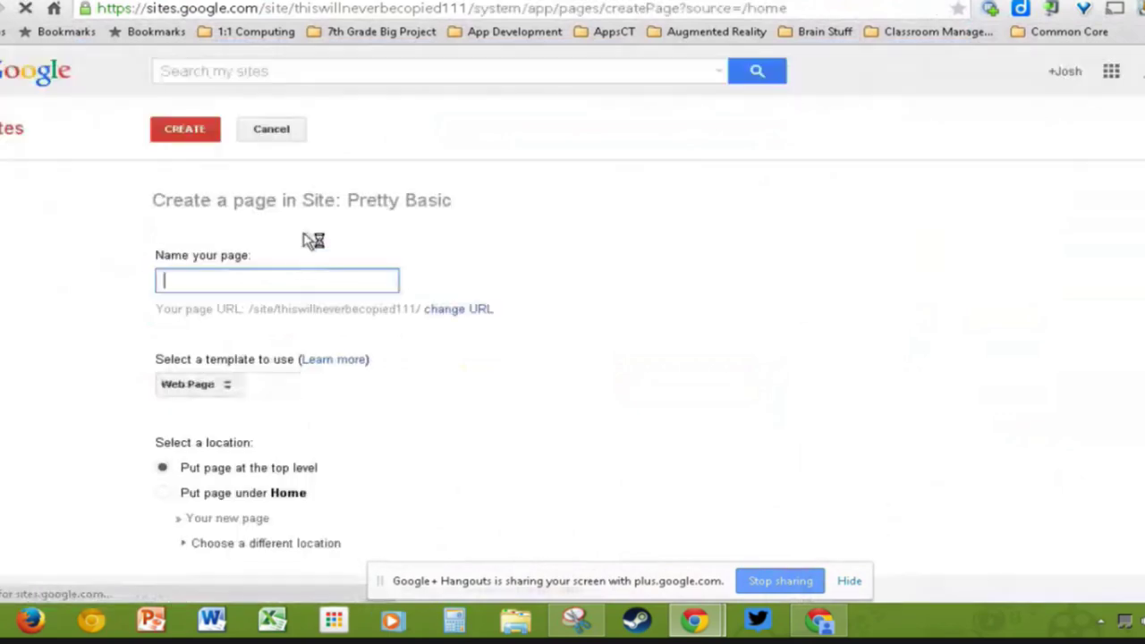
type("test")
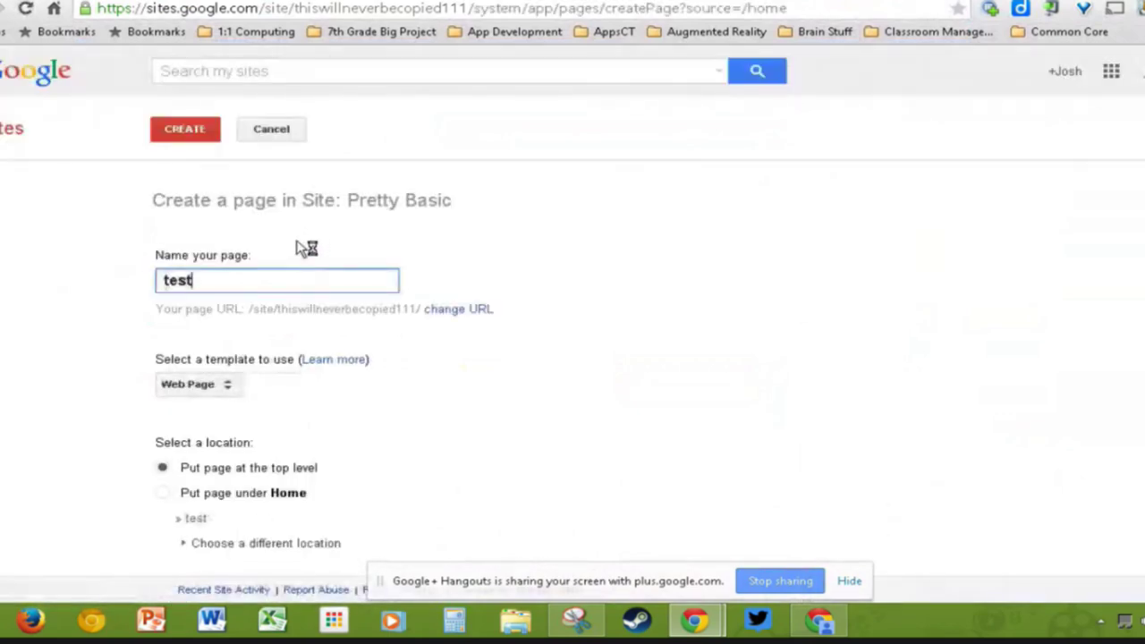
left_click(192, 133)
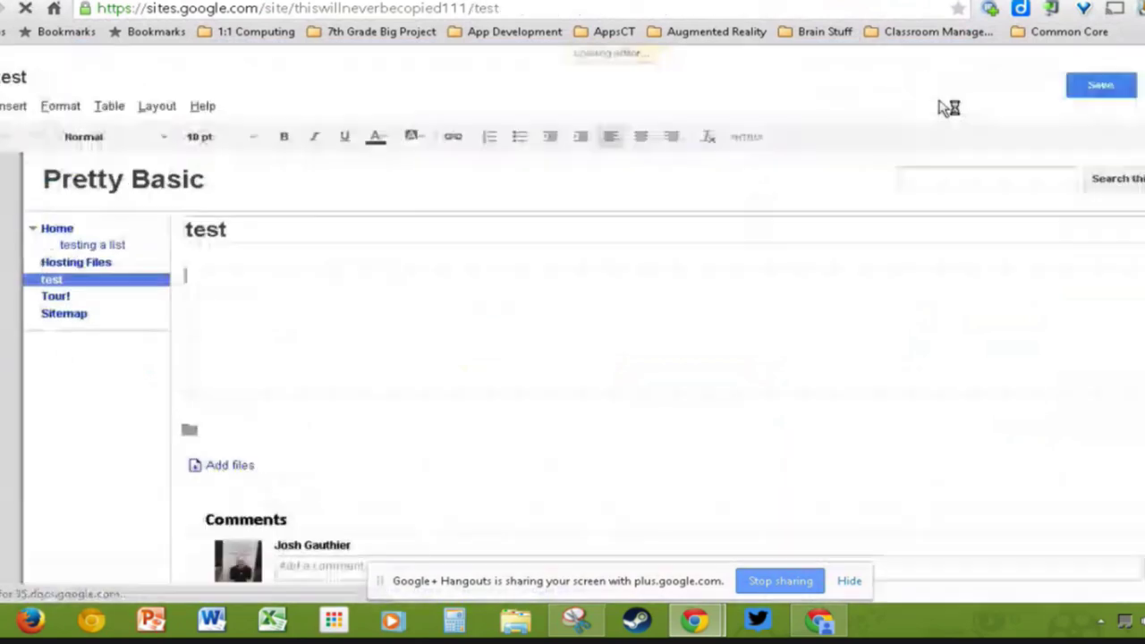
Step: Paste the Symbaloo iframe code into the test page's HTML, save the page, and review the embedded webmix
left_click(748, 139)
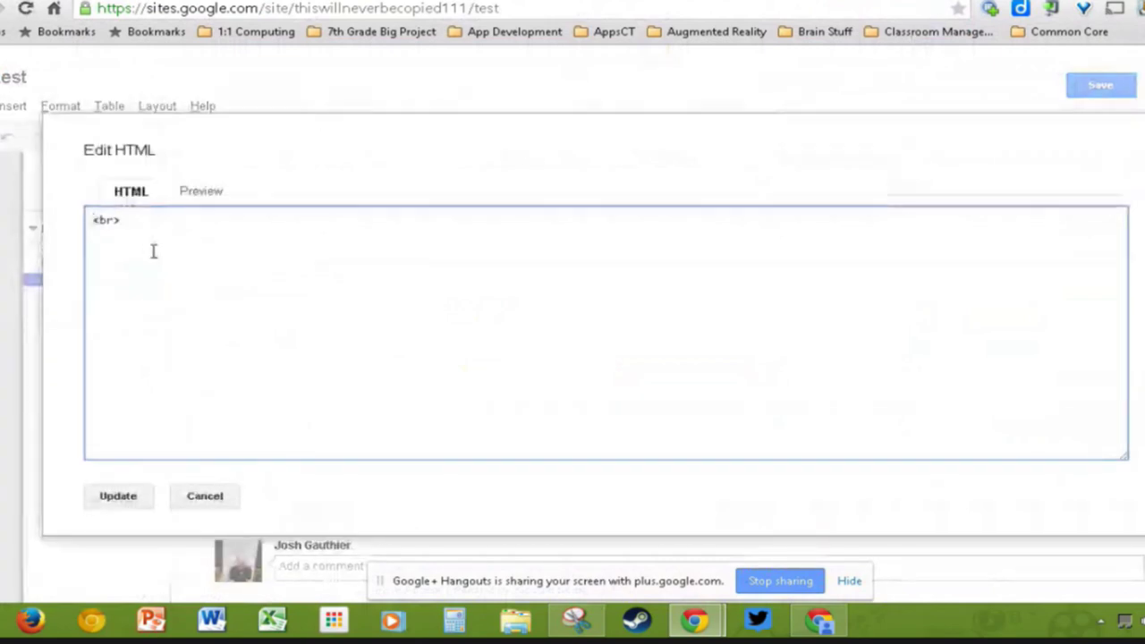
key("ctrl+v")
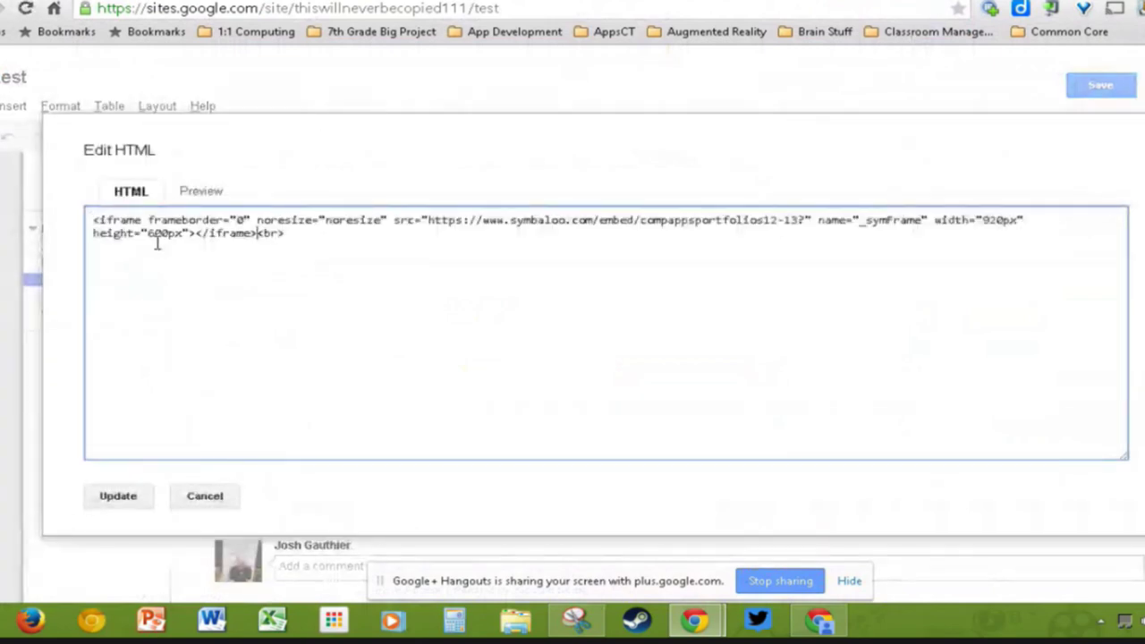
left_click(116, 496)
left_click(1104, 89)
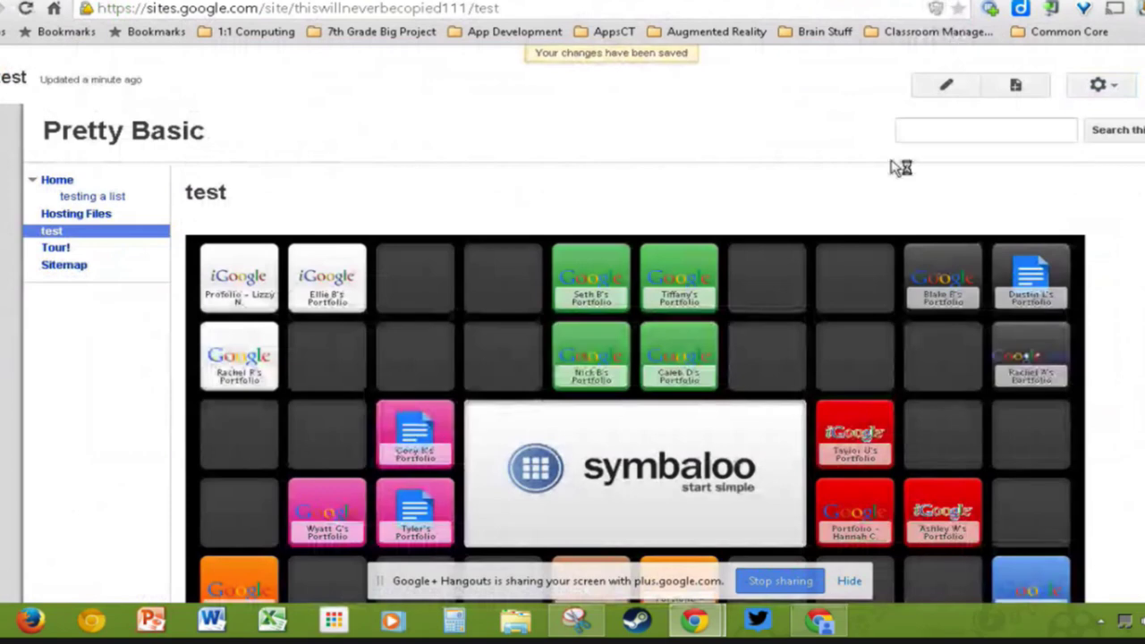
scroll(680, 385, "down", 3)
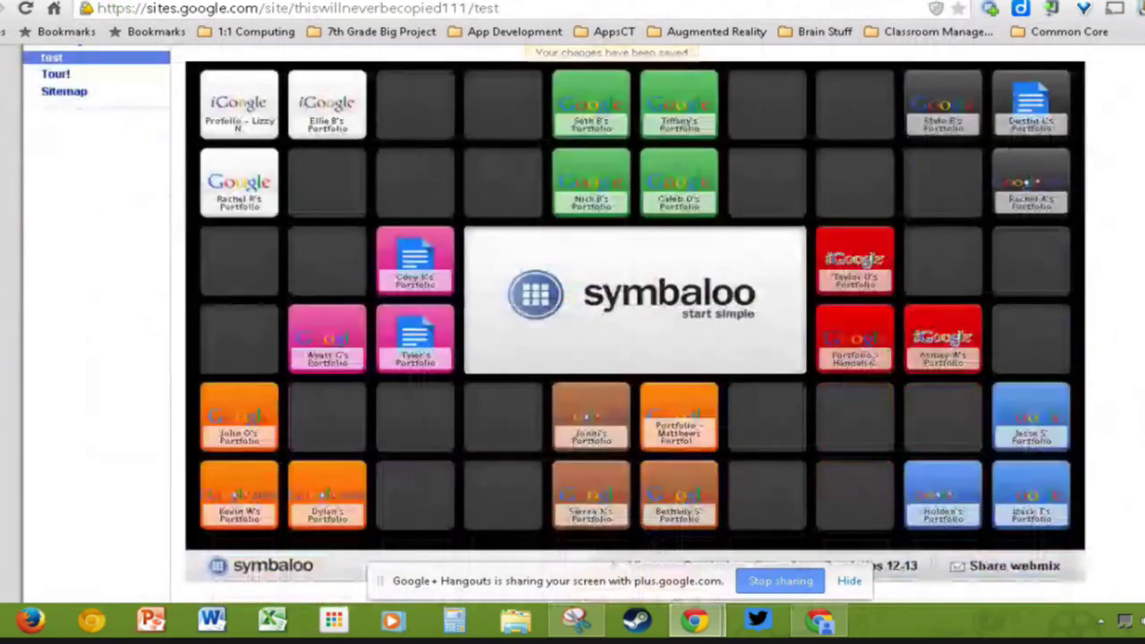
scroll(259, 140, "up", 3)
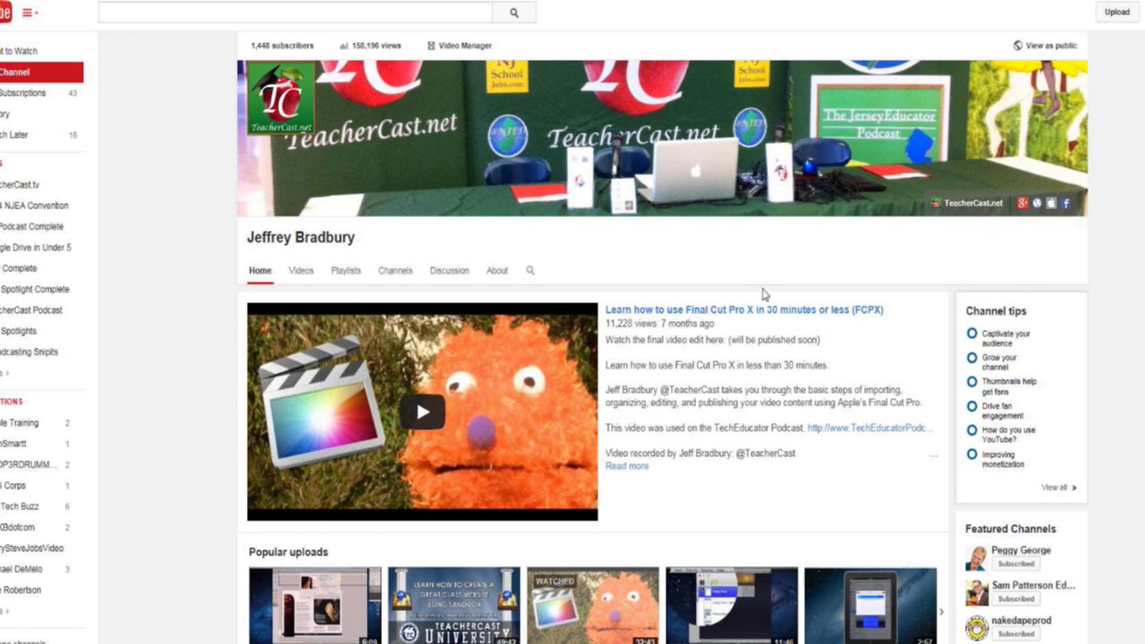
Step: Look through the video sections and playlists on the TeacherCast YouTube channel's home page
scroll(760, 287, "down", 1)
scroll(752, 278, "down", 5)
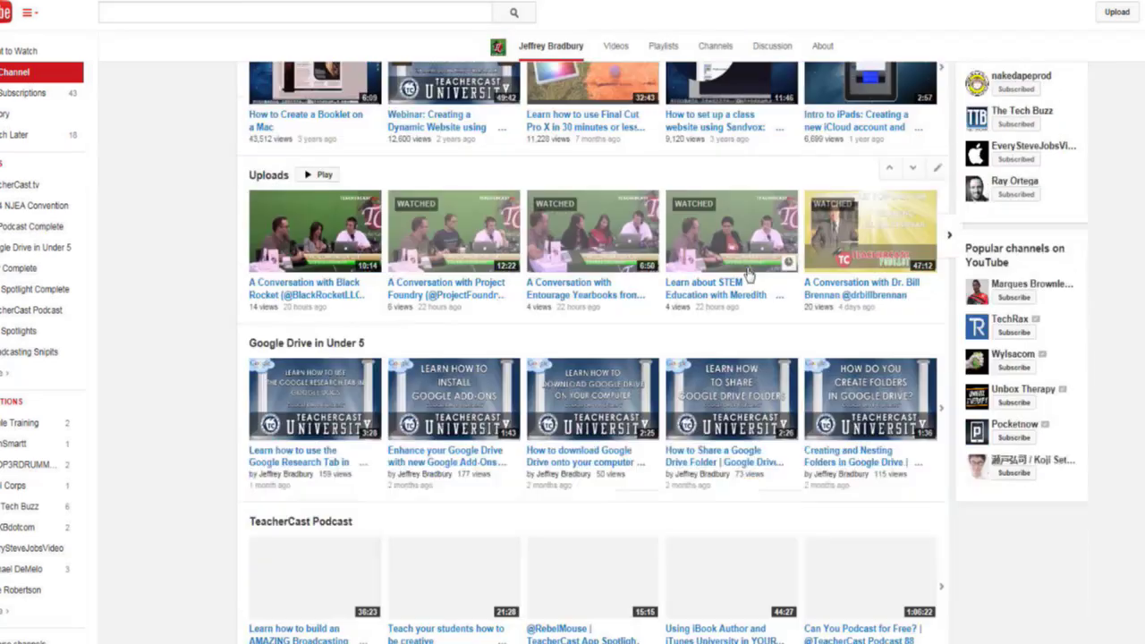
scroll(749, 274, "down", 5)
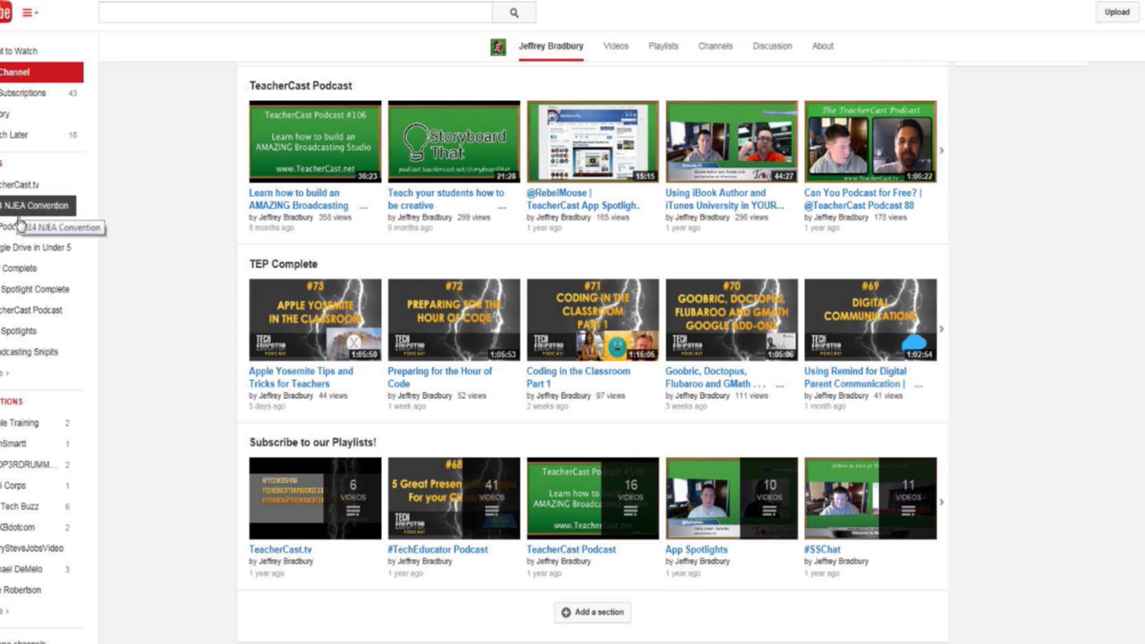
Step: Switch to the subscribed #PATUE YouTube channel and examine its created playlists and uploads
mouse_move(4, 374)
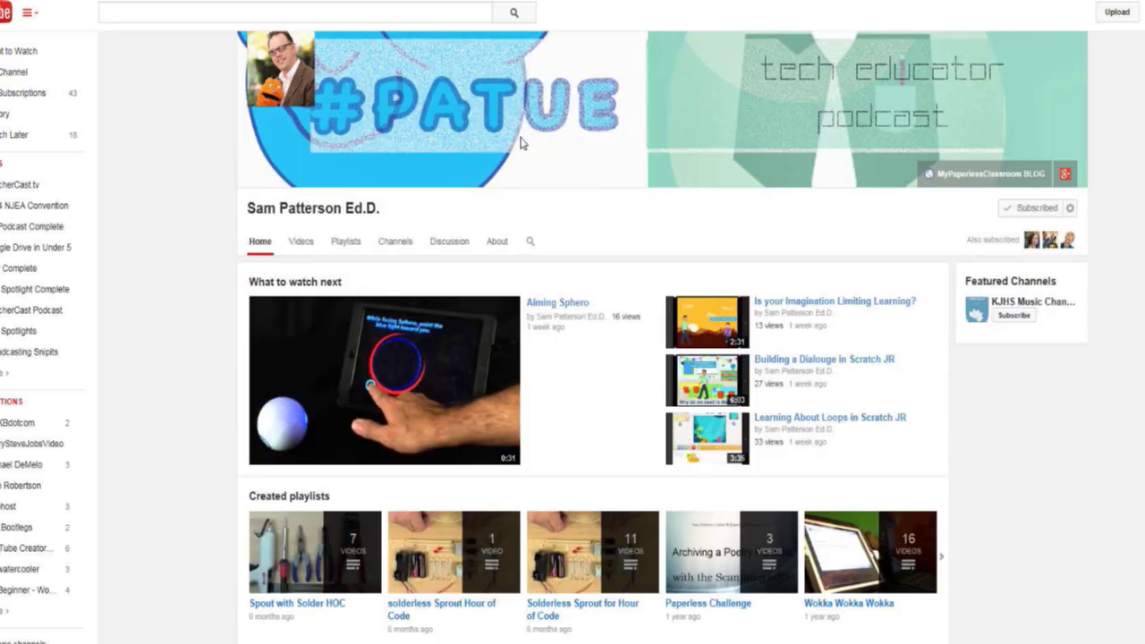
scroll(325, 606, "down", 3)
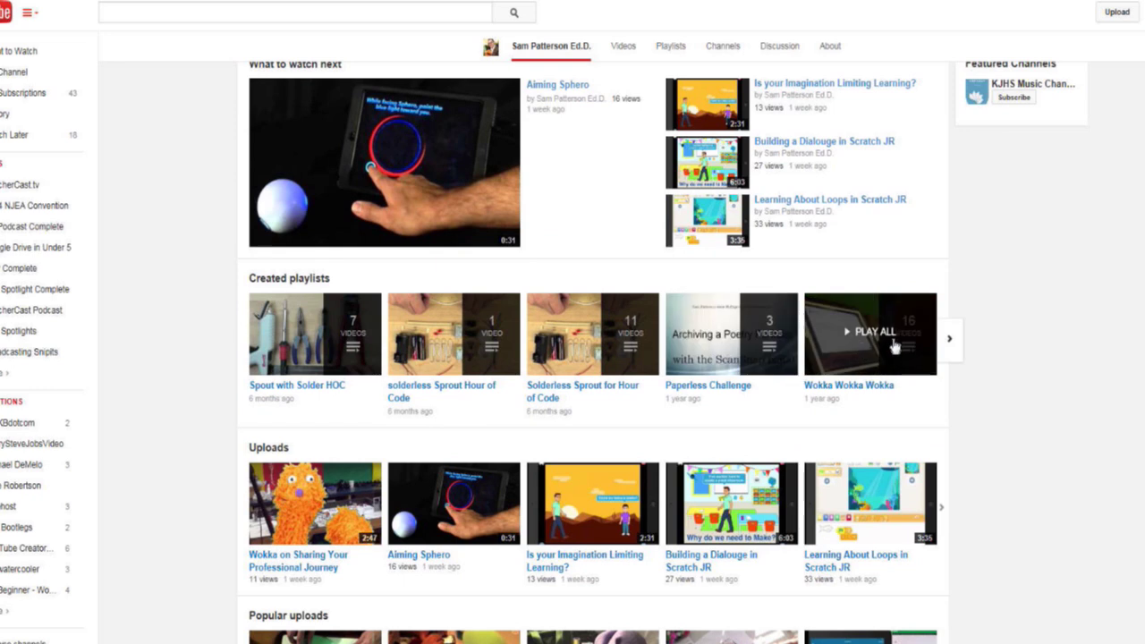
mouse_move(312, 332)
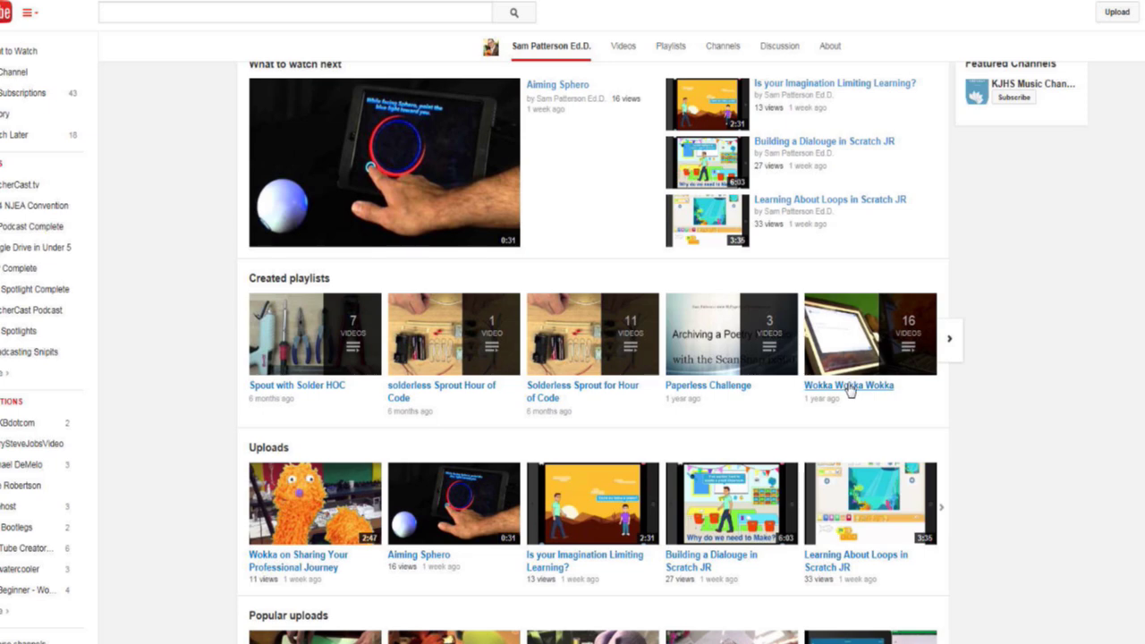
Step: Open the Wokka Wokka Wokka playlist and examine its social link, embed code and email sharing options
scroll(850, 389, "up", 3)
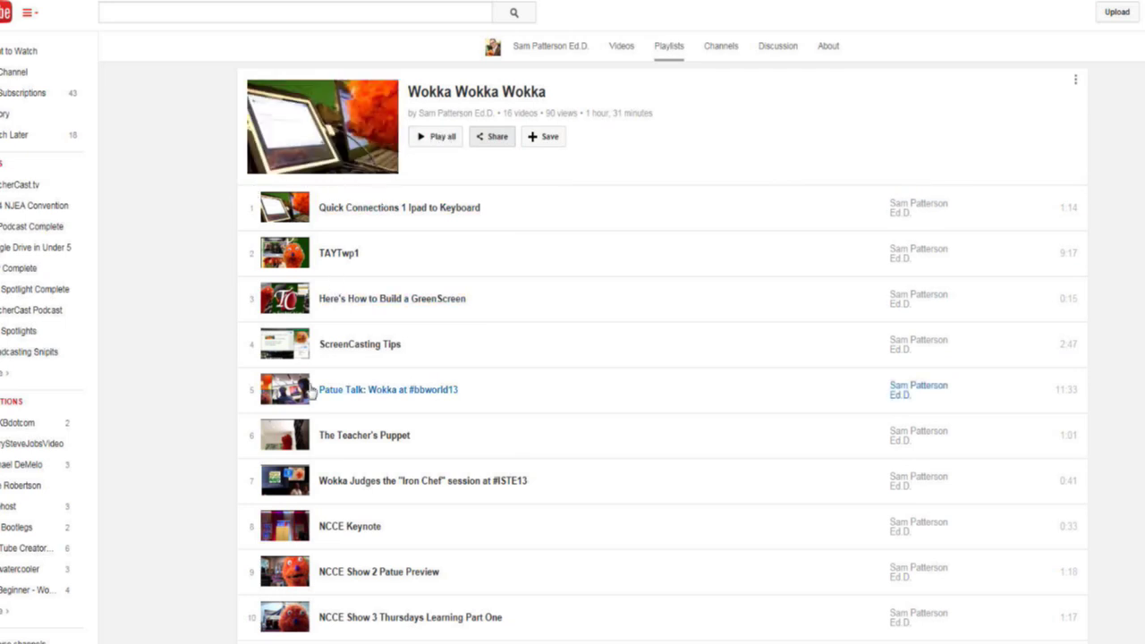
left_click(498, 139)
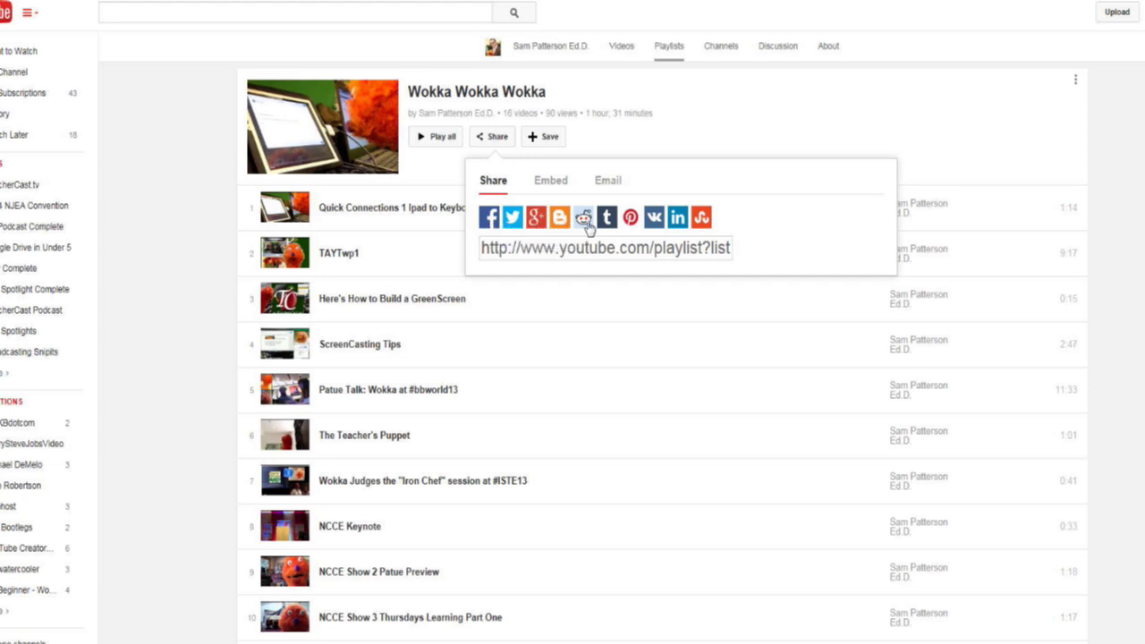
left_click(551, 182)
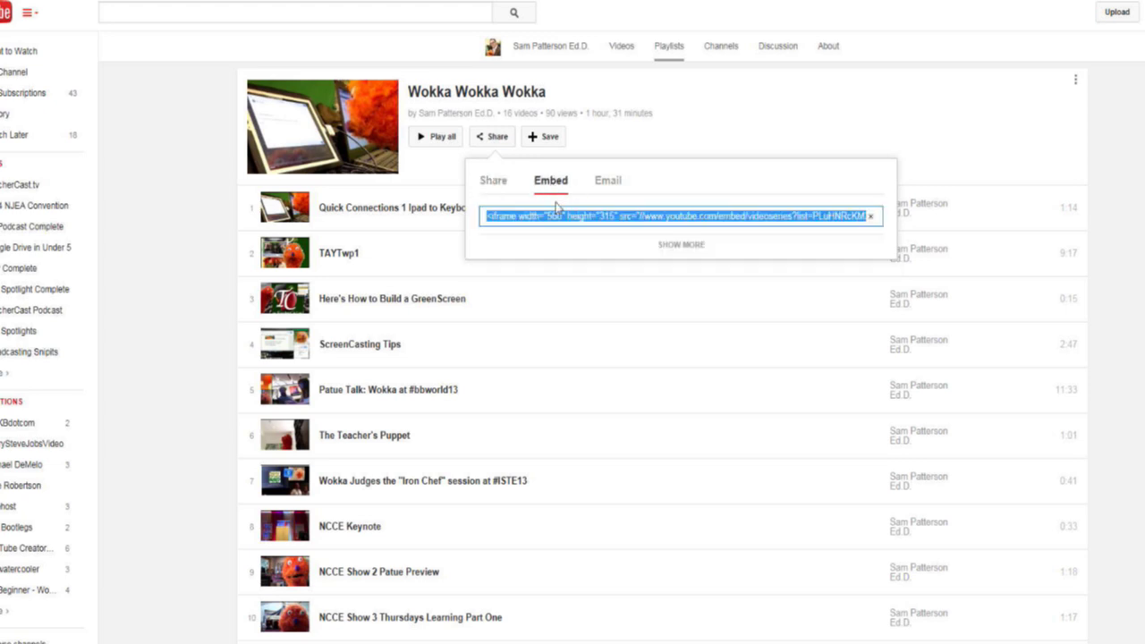
left_click(608, 181)
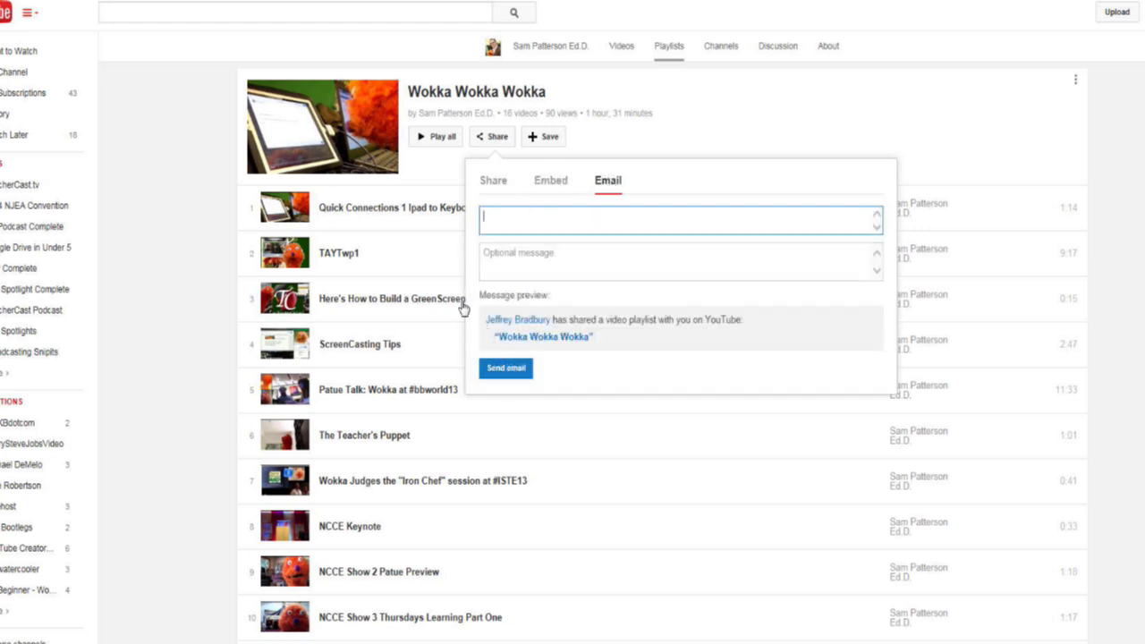
left_click(756, 127)
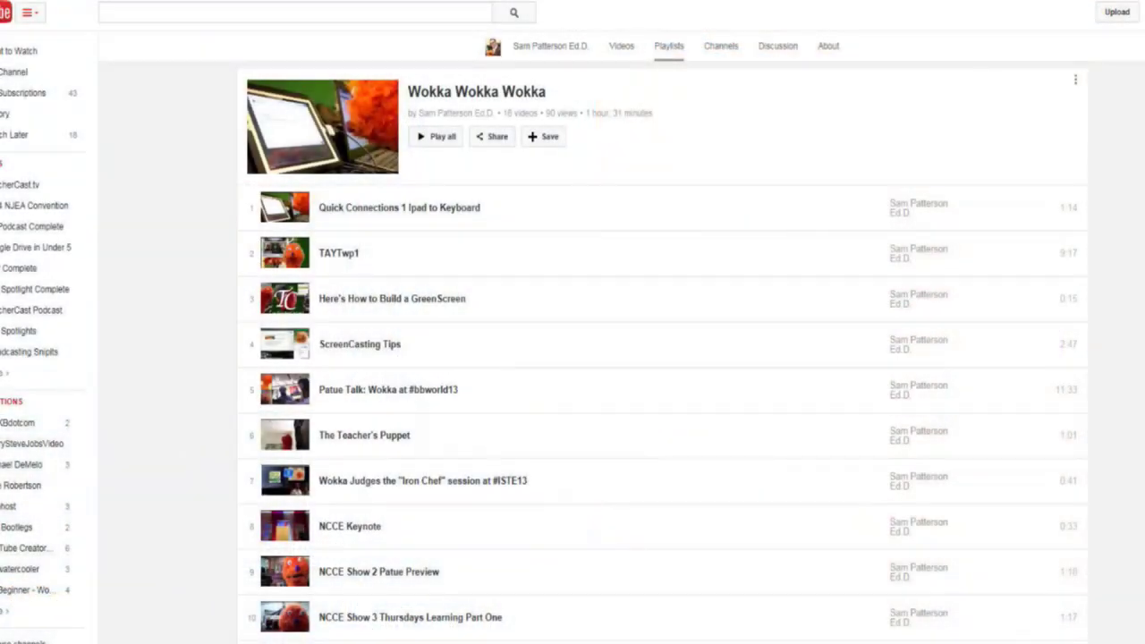
Step: Go to the Creator Studio's playlist manager for the signed-in account and open the 2014 NJEA Convention playlist
left_click(1142, 11)
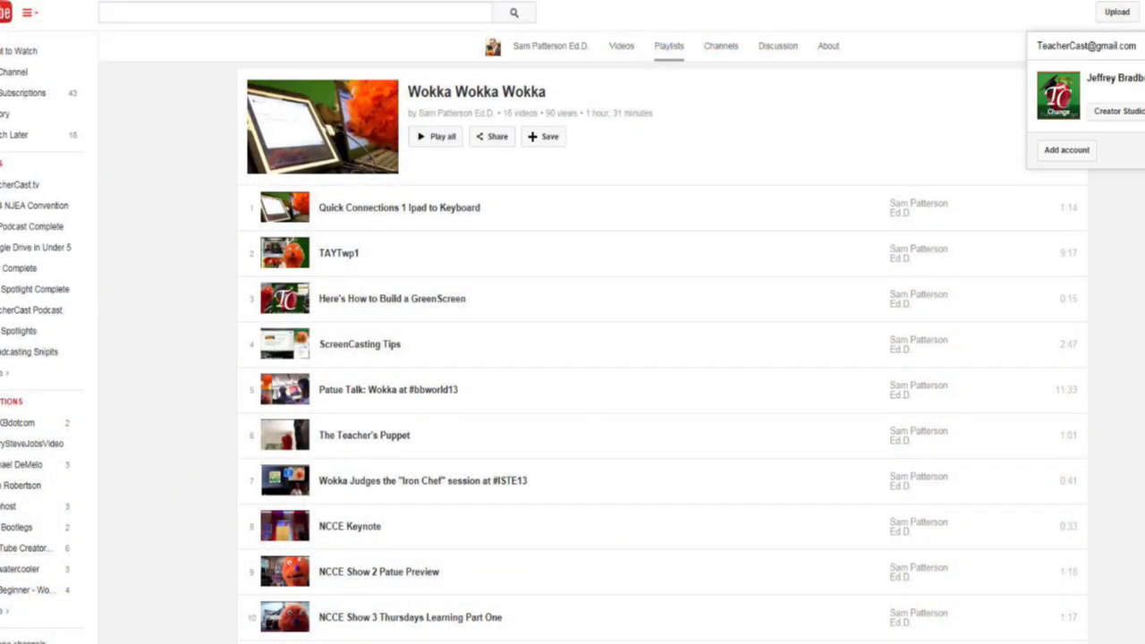
left_click(1122, 115)
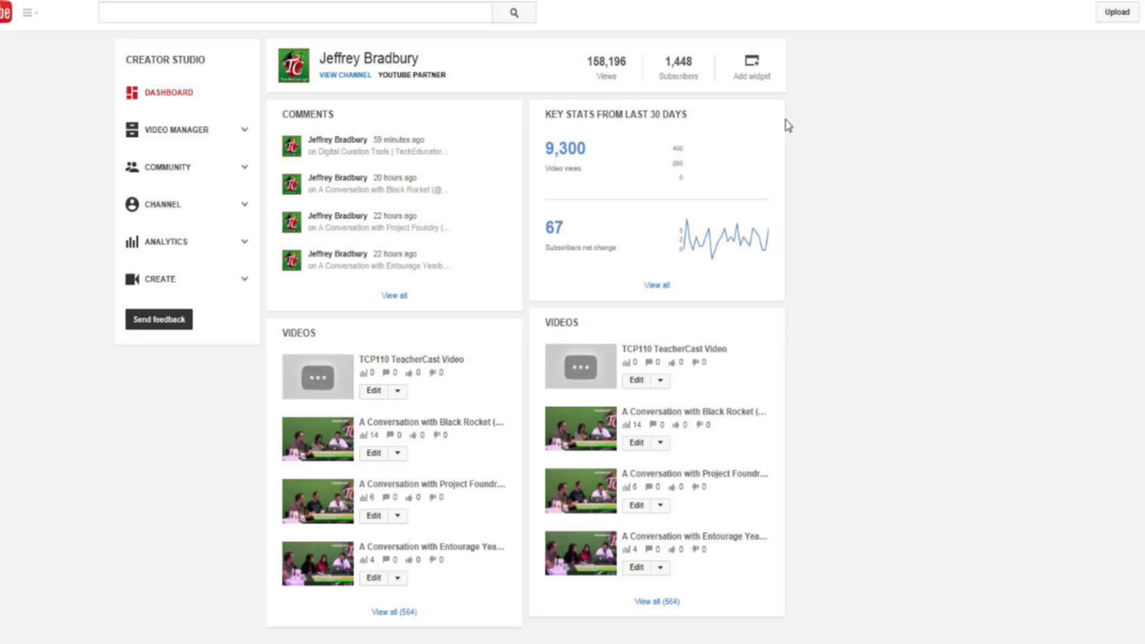
left_click(170, 134)
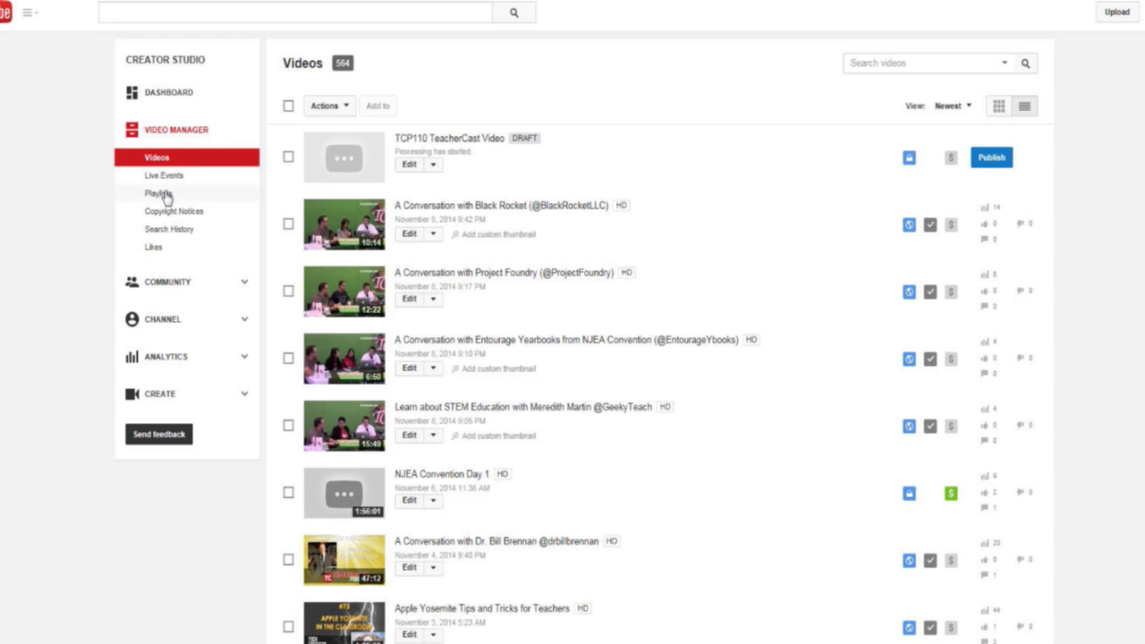
left_click(162, 193)
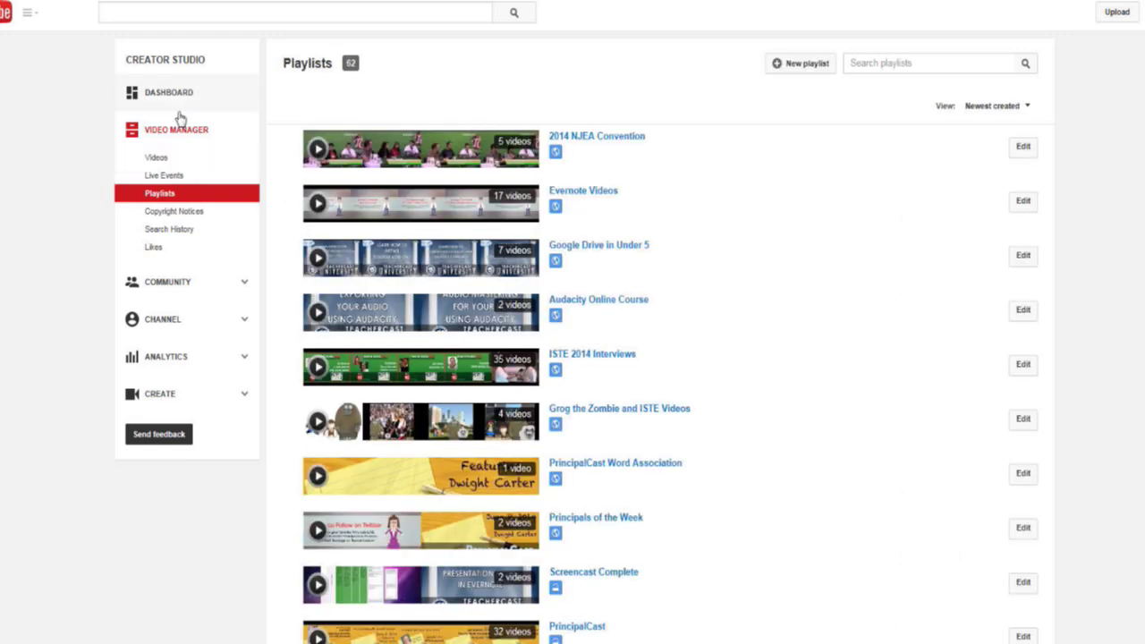
left_click(592, 139)
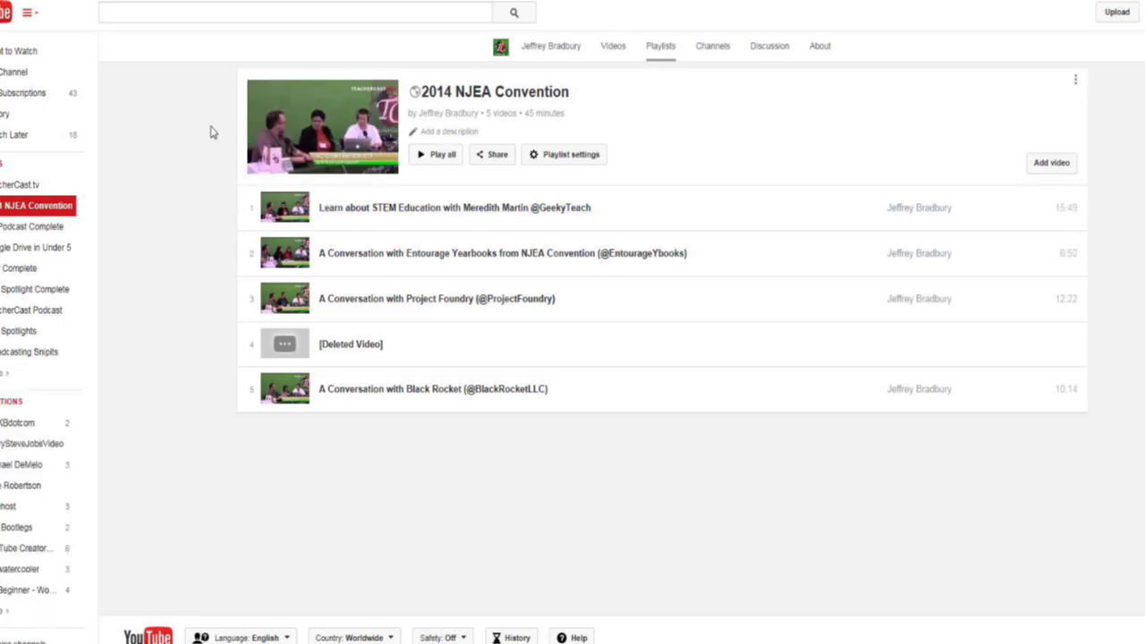
Step: Move the Entourage Yearbooks video to the start of the 2014 NJEA Convention playlist and remove the deleted video's entry
left_click_drag(248, 214, 241, 187)
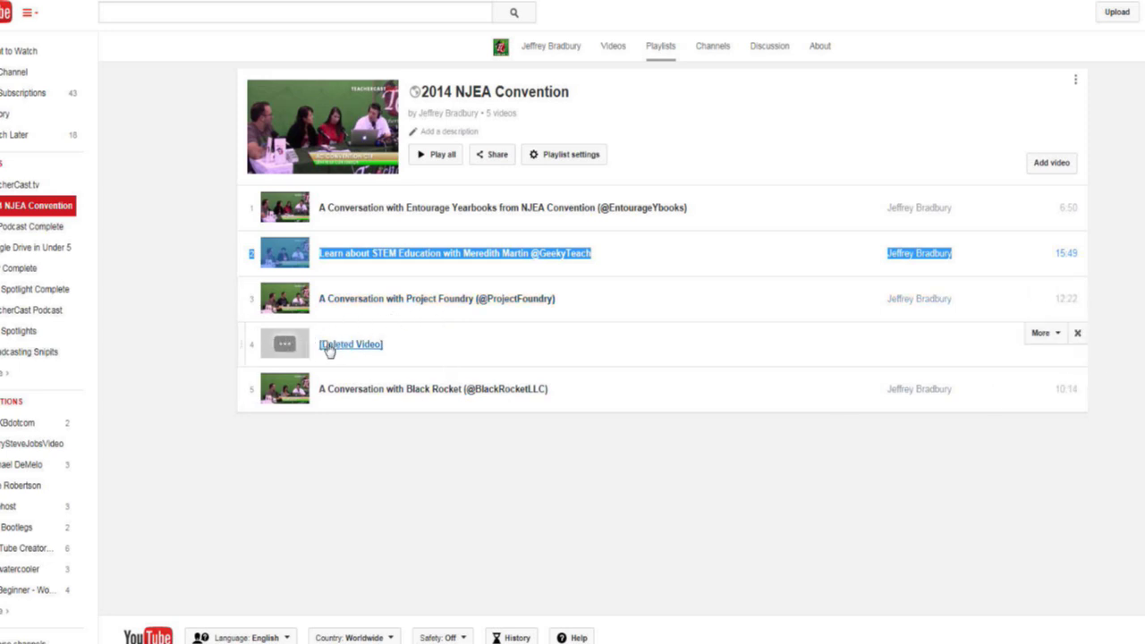
left_click(1055, 336)
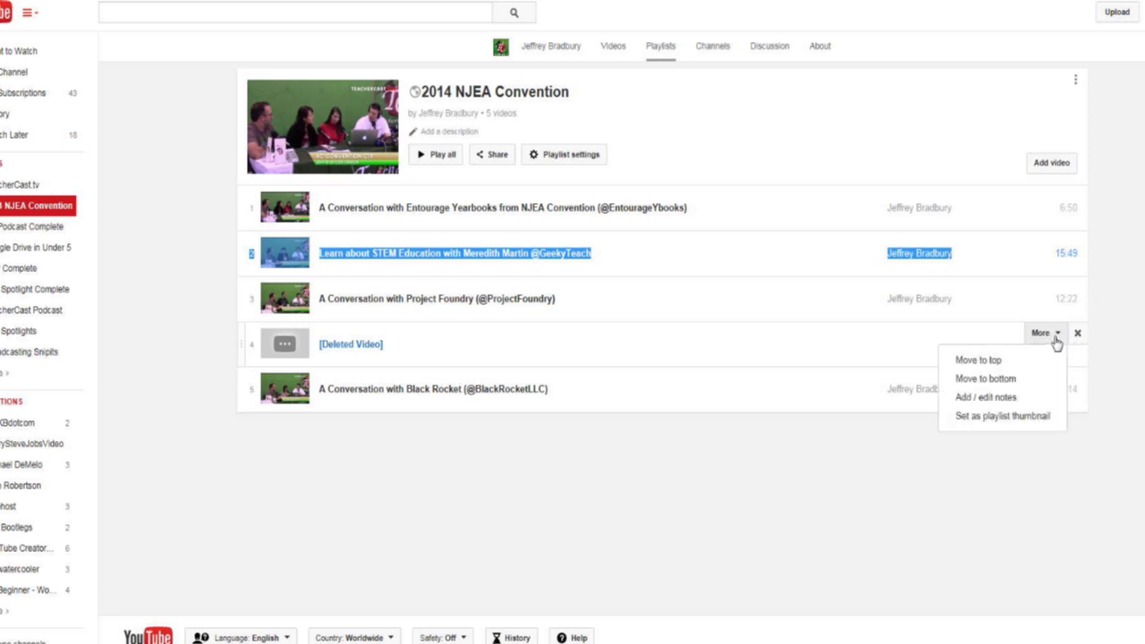
left_click(1132, 336)
left_click(1077, 335)
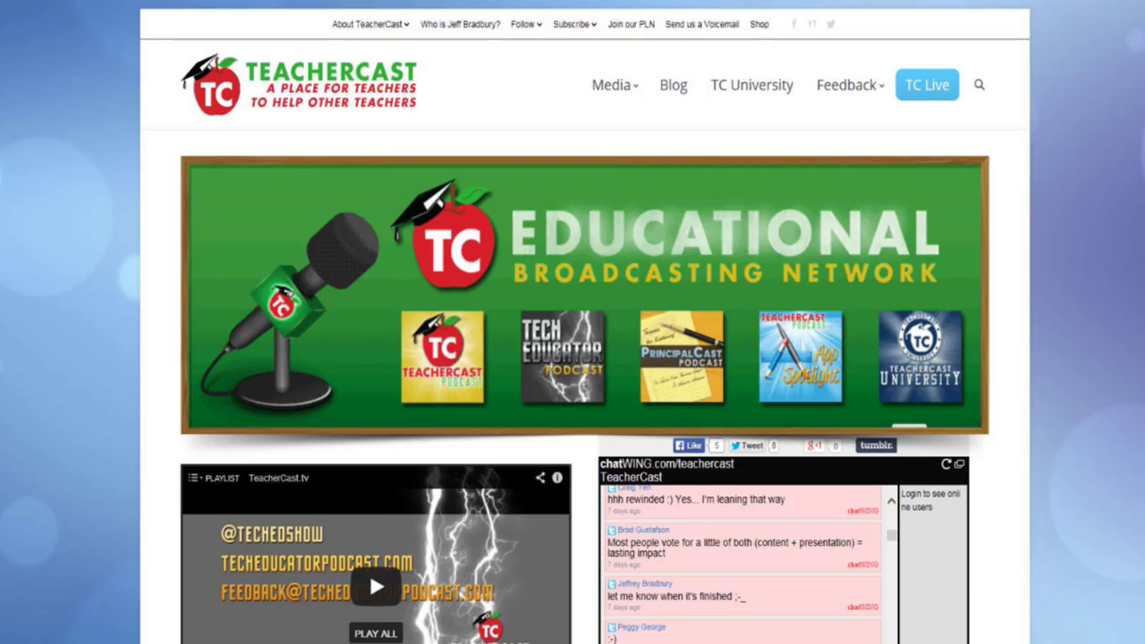
Step: Check the TeacherCast website's embedded player, and try to remove the NJEA Convention Day 1 video from the TeacherCast.tv playlist
scroll(519, 224, "down", 3)
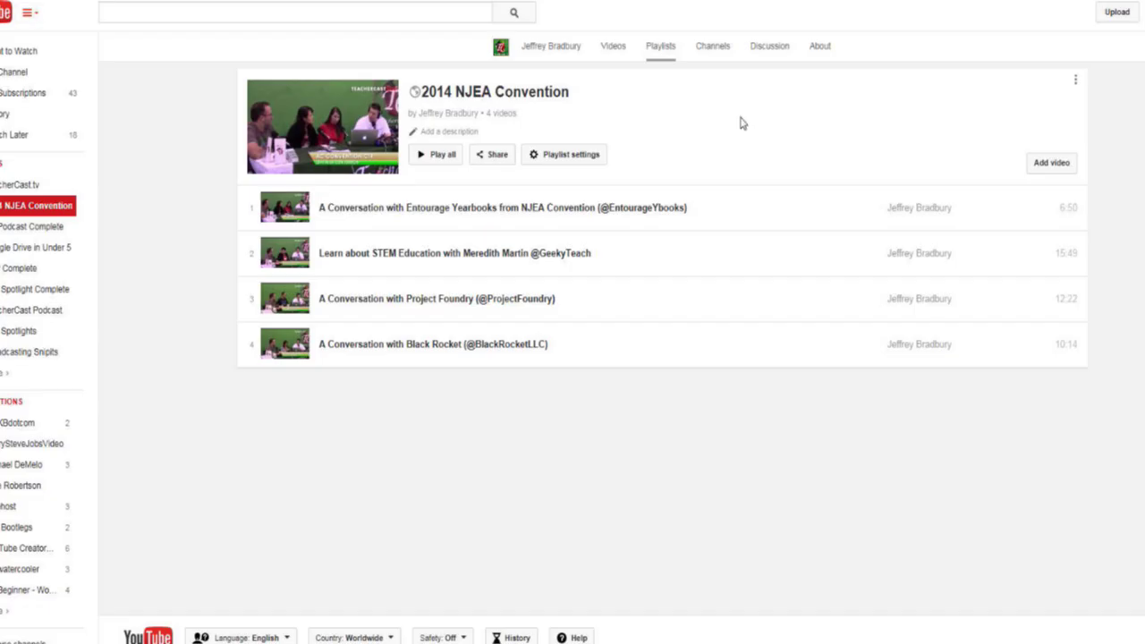
left_click(33, 184)
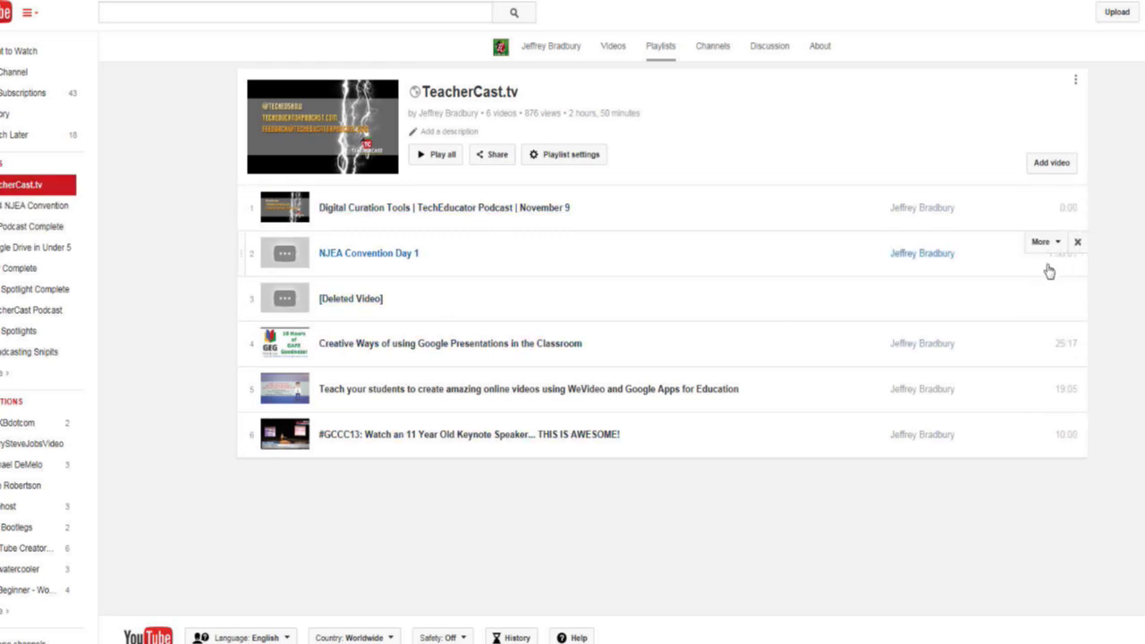
left_click(1079, 248)
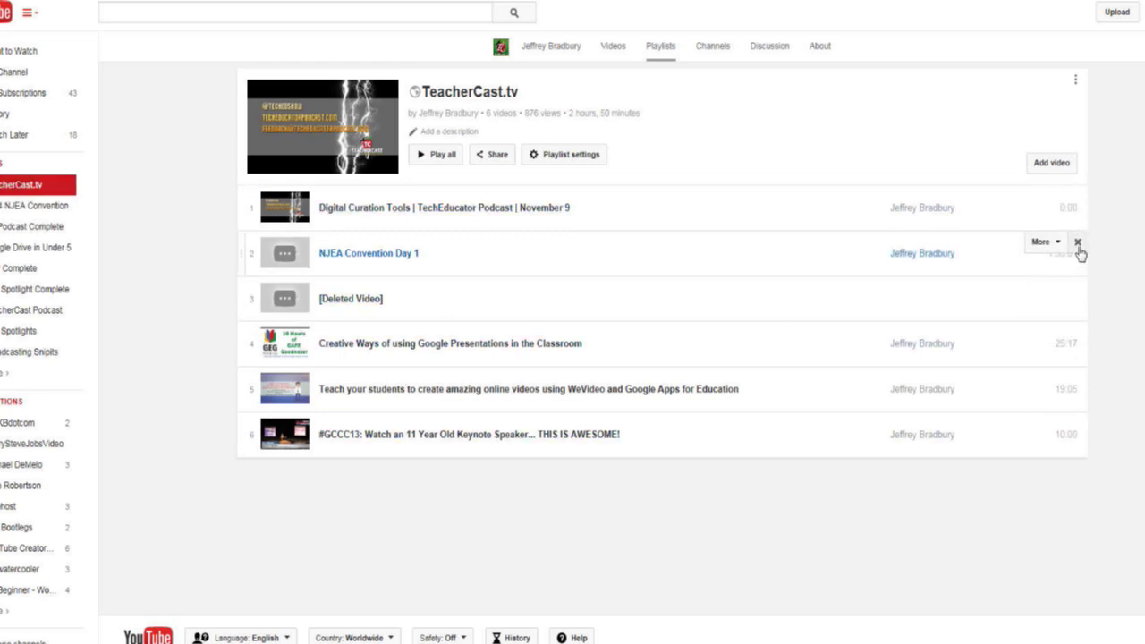
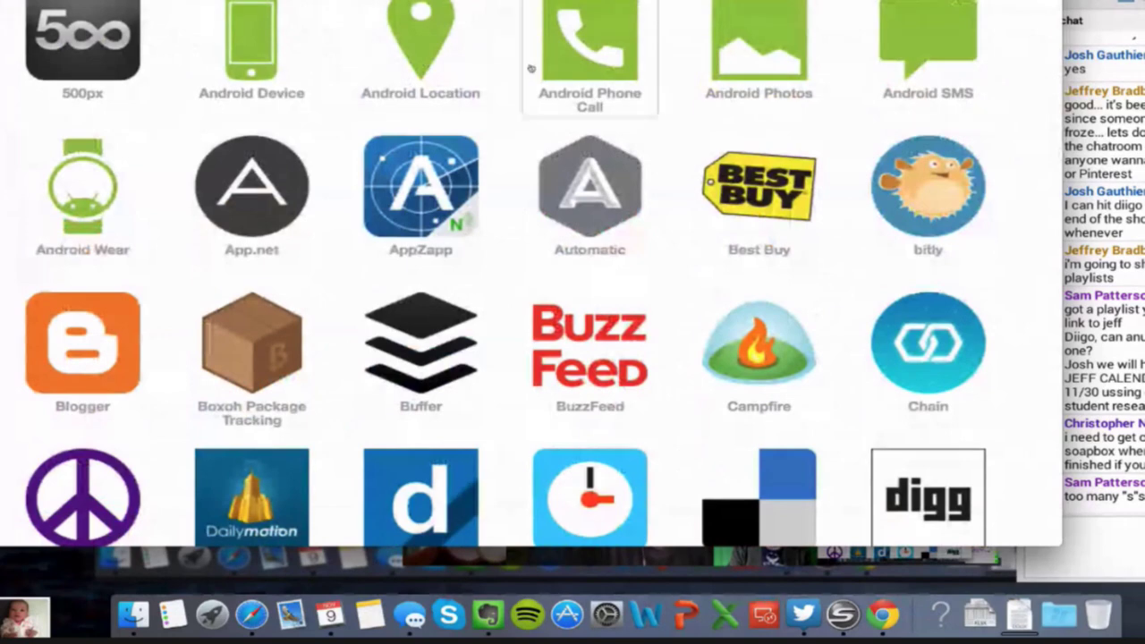
Step: Switch to IFTTT and look through the trigger channels offered for a new recipe, from Android services to WordPress
scroll(535, 293, "down", 2)
scroll(535, 293, "down", 1)
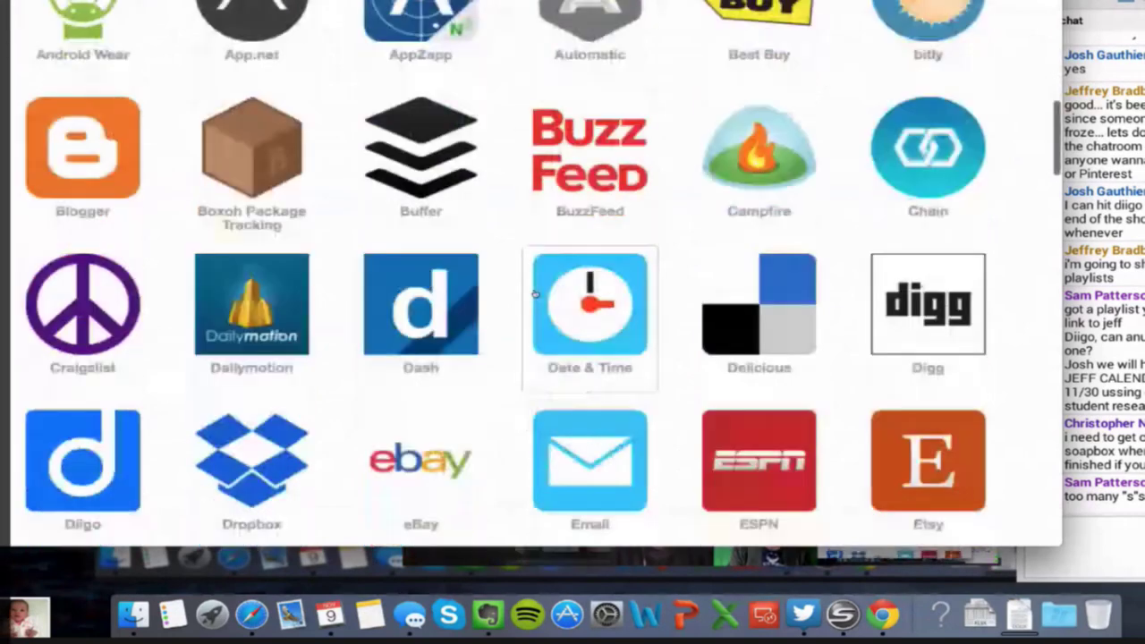
scroll(531, 294, "down", 2)
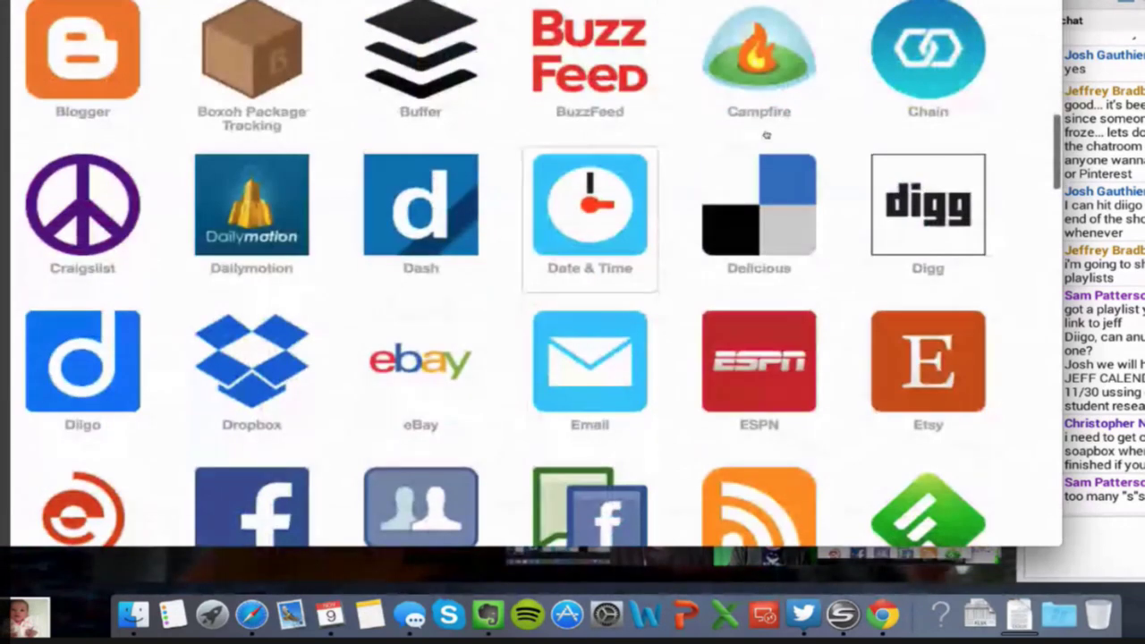
scroll(208, 364, "down", 3)
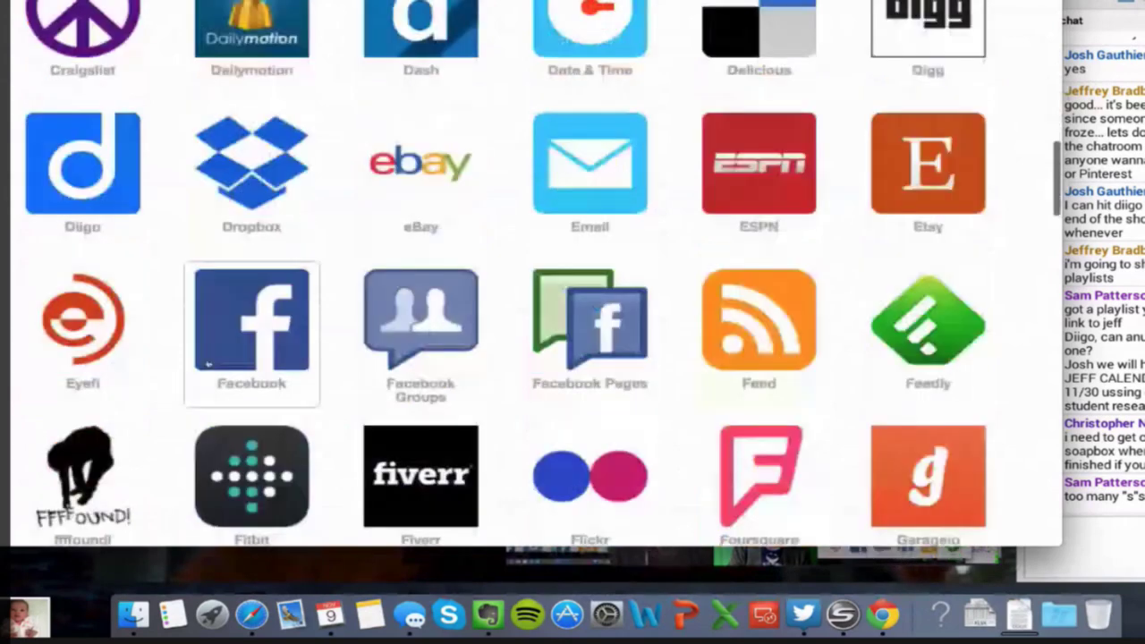
scroll(215, 367, "down", 2)
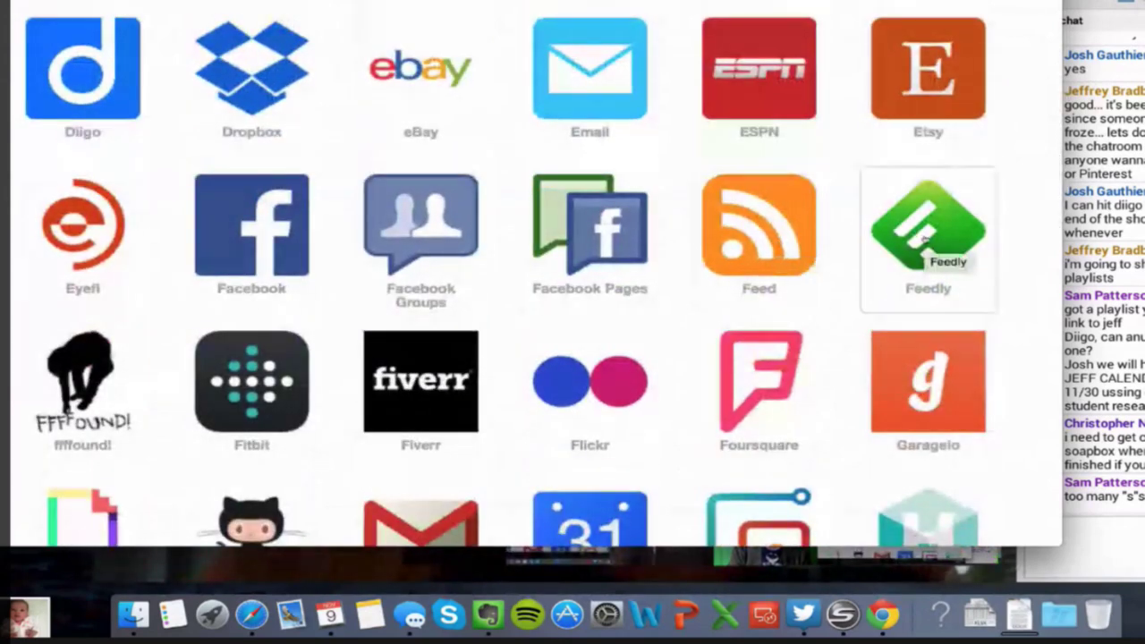
scroll(305, 385, "down", 2)
scroll(315, 381, "down", 4)
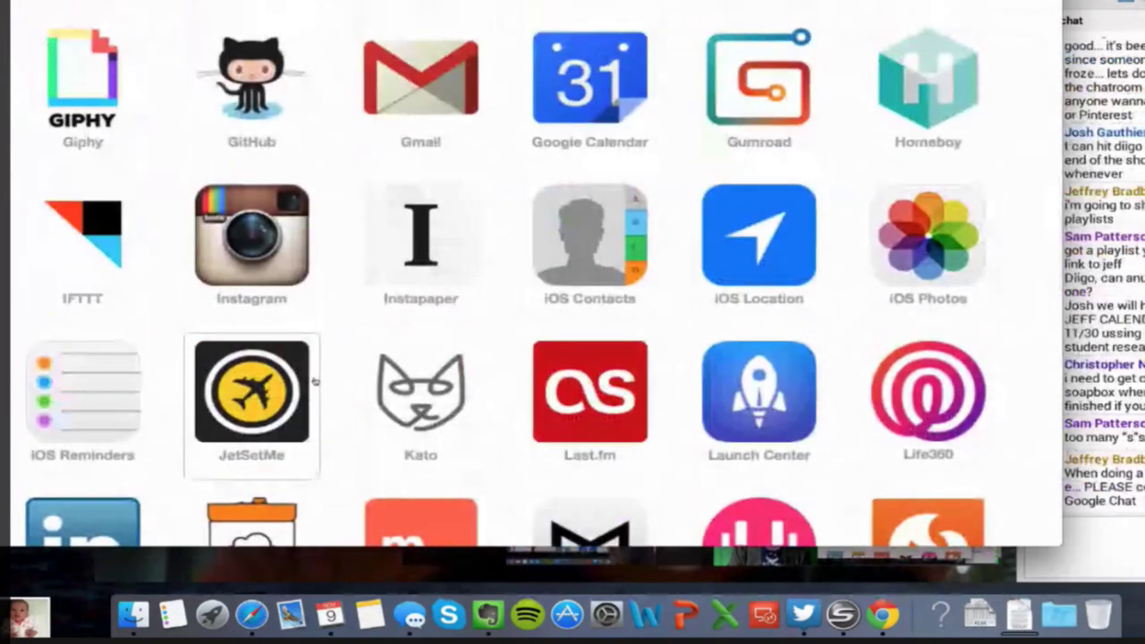
scroll(544, 434, "down", 5)
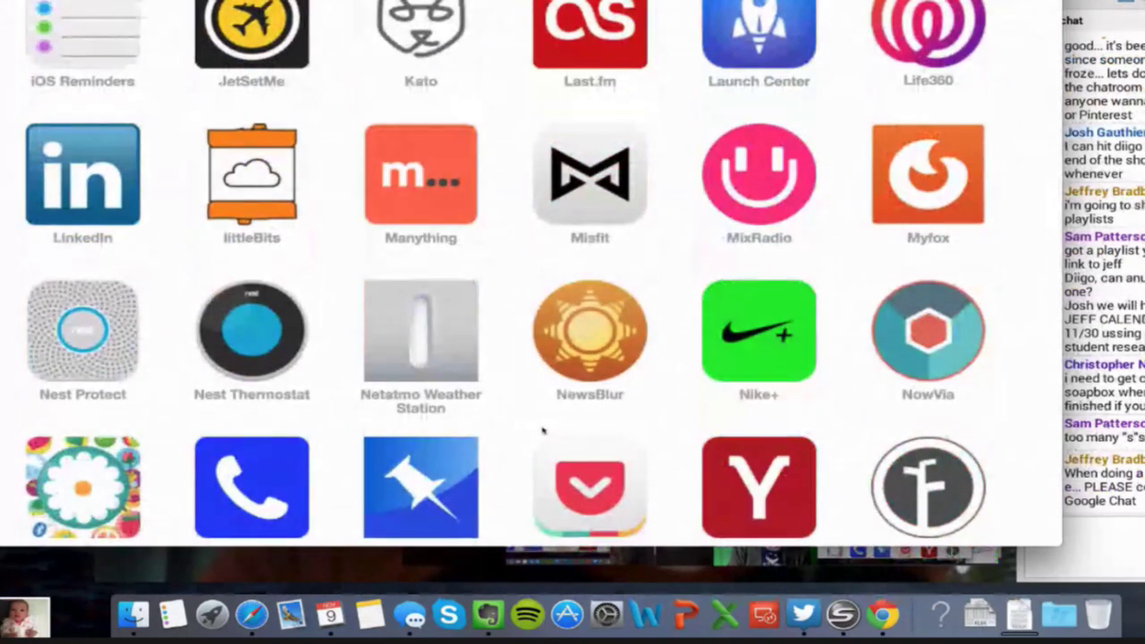
scroll(542, 431, "down", 3)
scroll(543, 431, "down", 2)
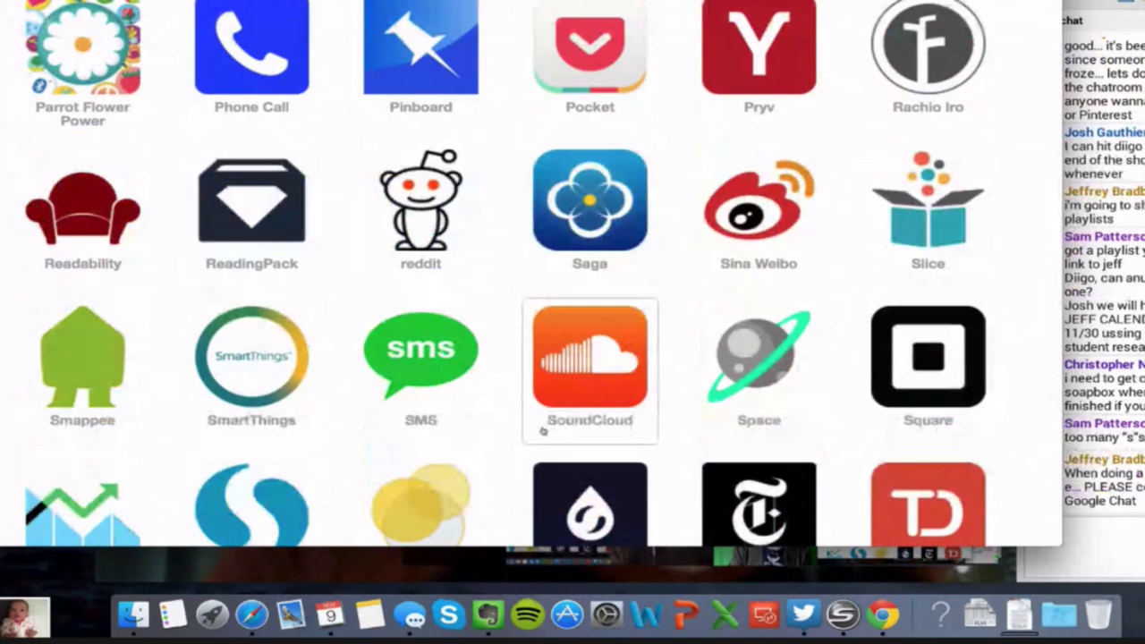
scroll(542, 431, "down", 4)
scroll(542, 432, "down", 2)
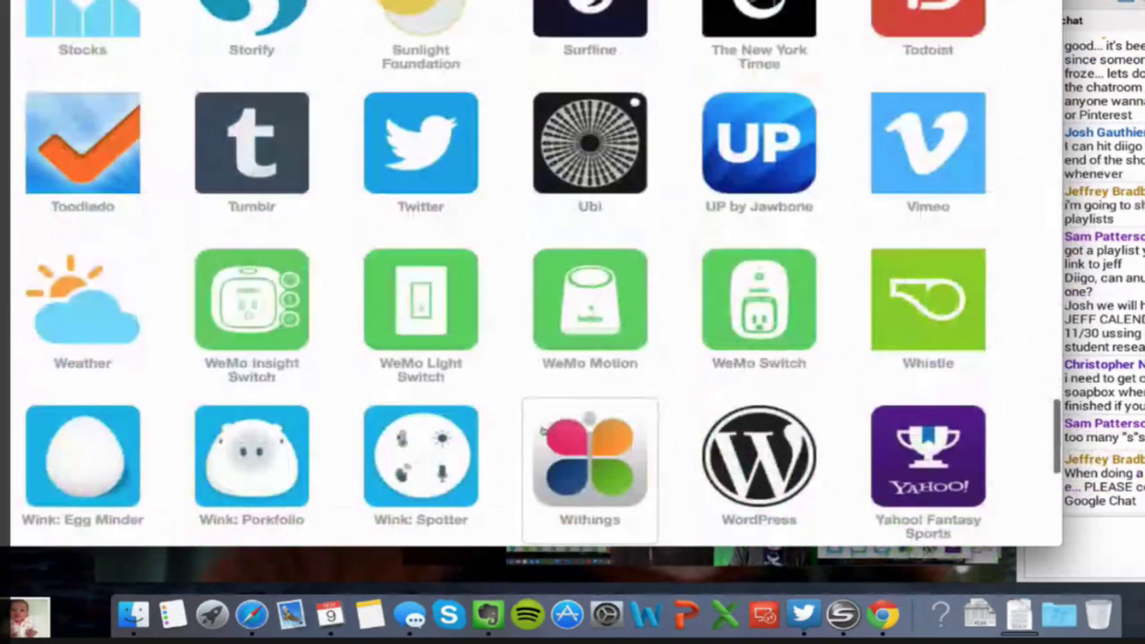
Step: Leave the unfinished IFTTT recipe and review the personal recipes that send YouTube and Twitter items to Evernote
scroll(541, 431, "up", 20)
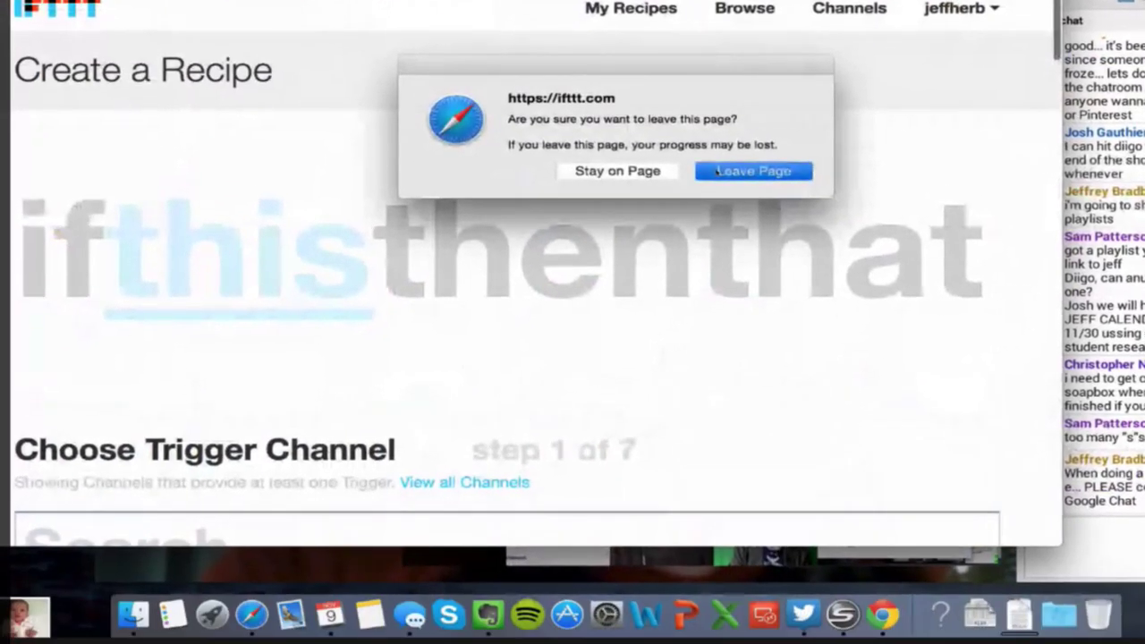
key("Escape")
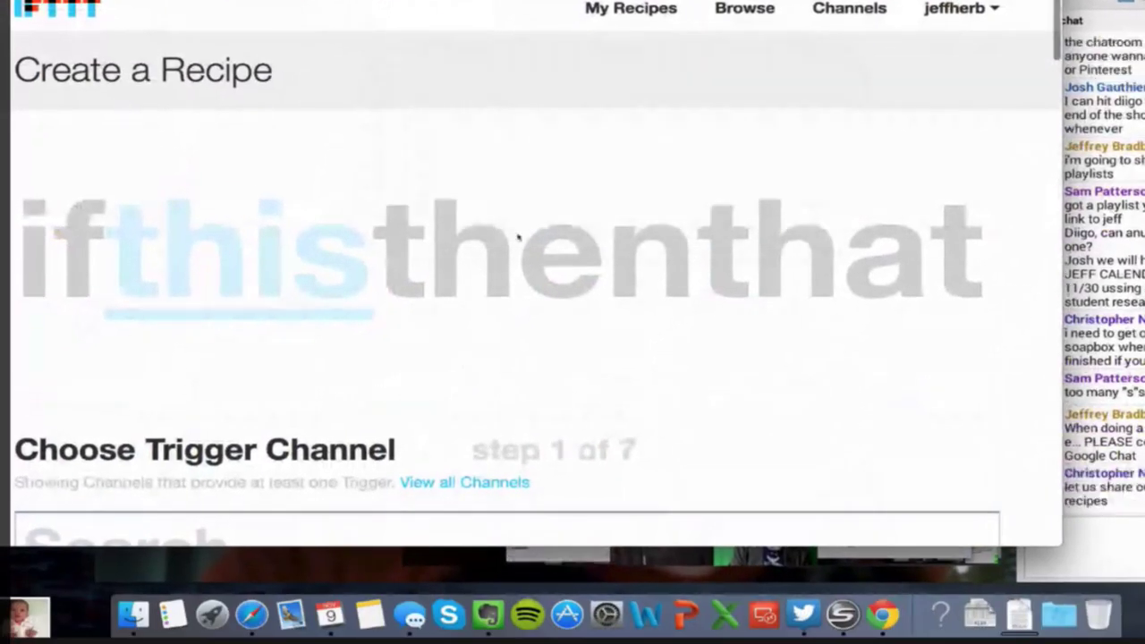
scroll(518, 237, "down", 2)
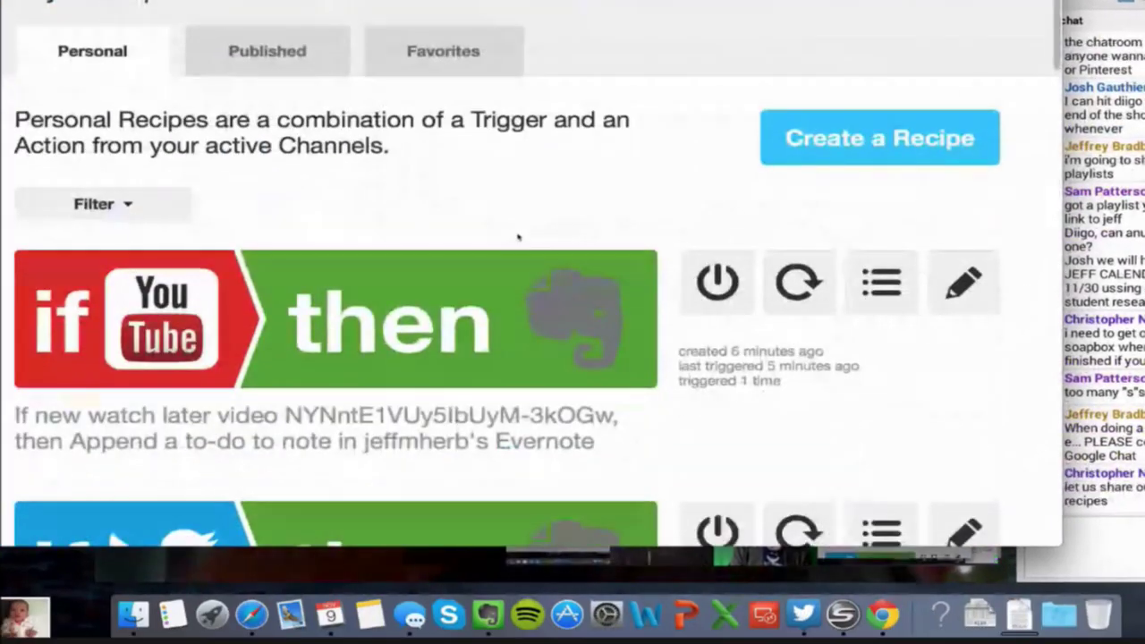
scroll(518, 236, "down", 3)
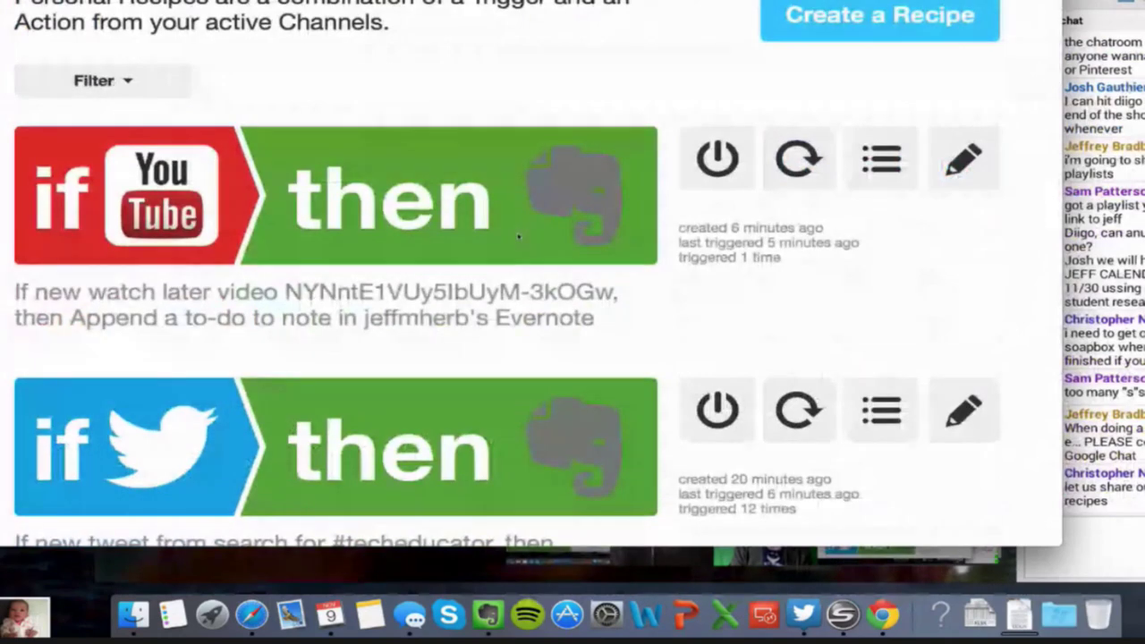
scroll(561, 344, "down", 3)
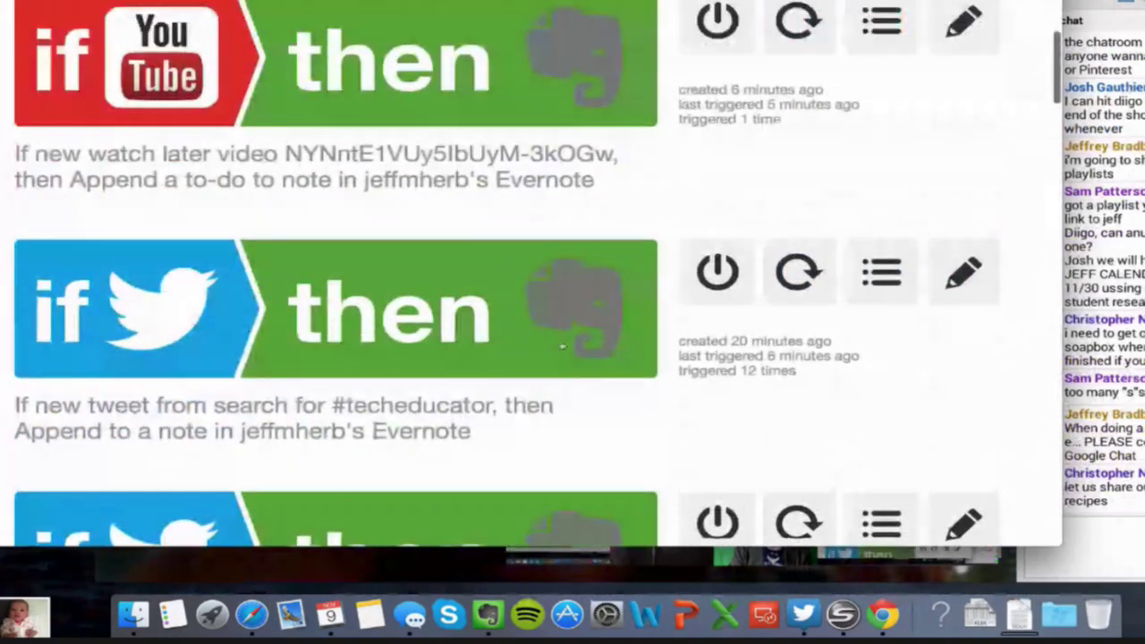
scroll(562, 346, "down", 4)
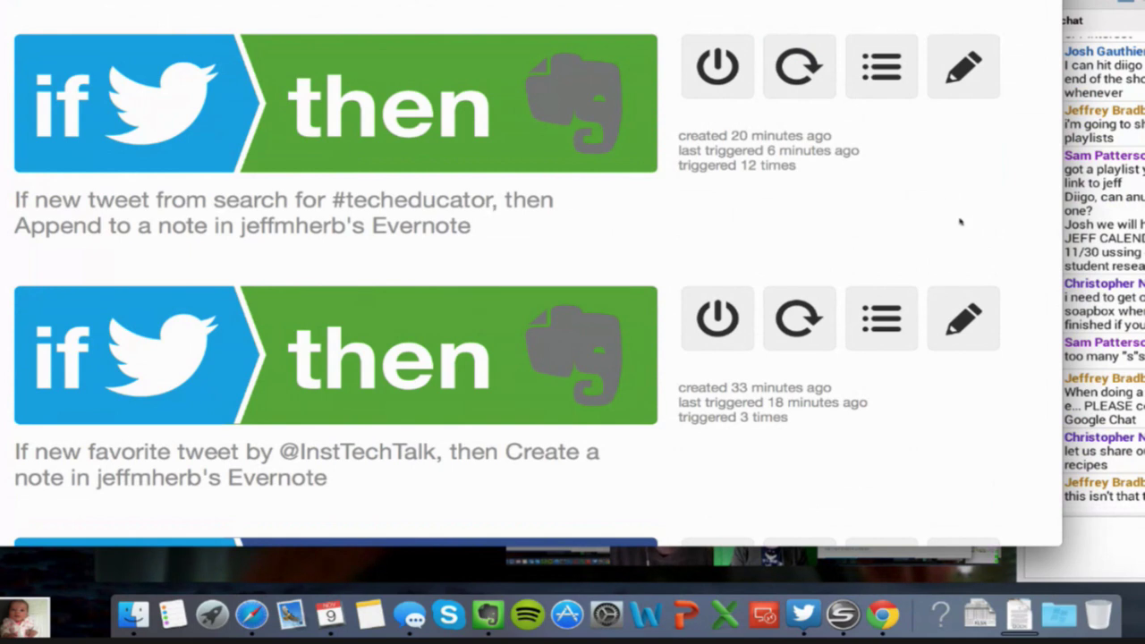
left_click_drag(1060, 295, 1143, 296)
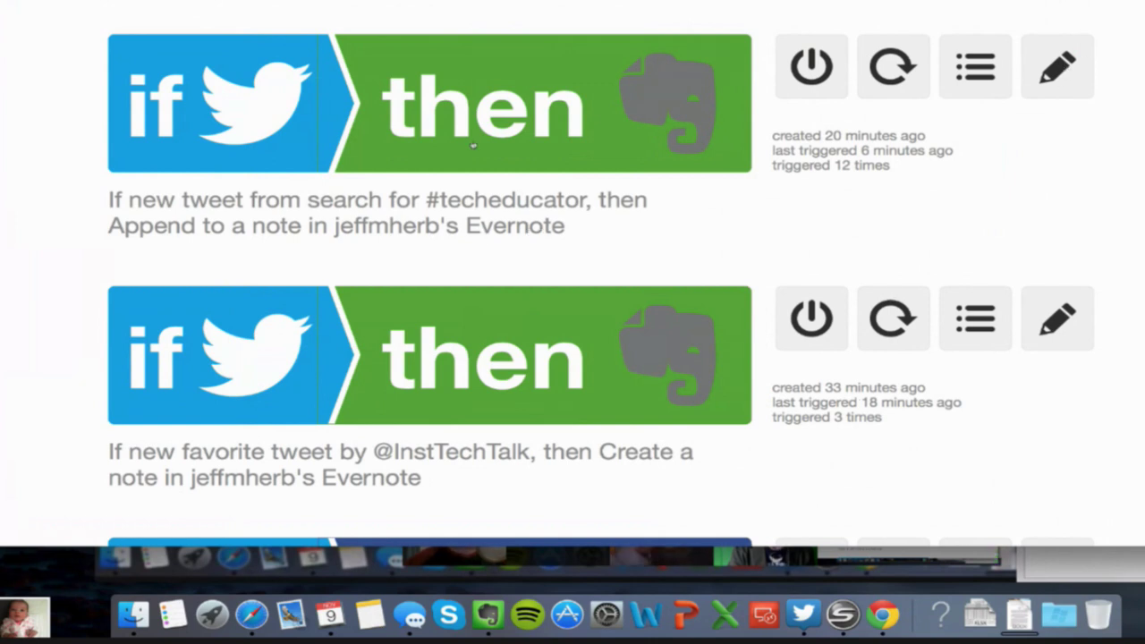
Step: Switch to Evernote and open the #TechEducator Tweets note in its own window
left_click(487, 614)
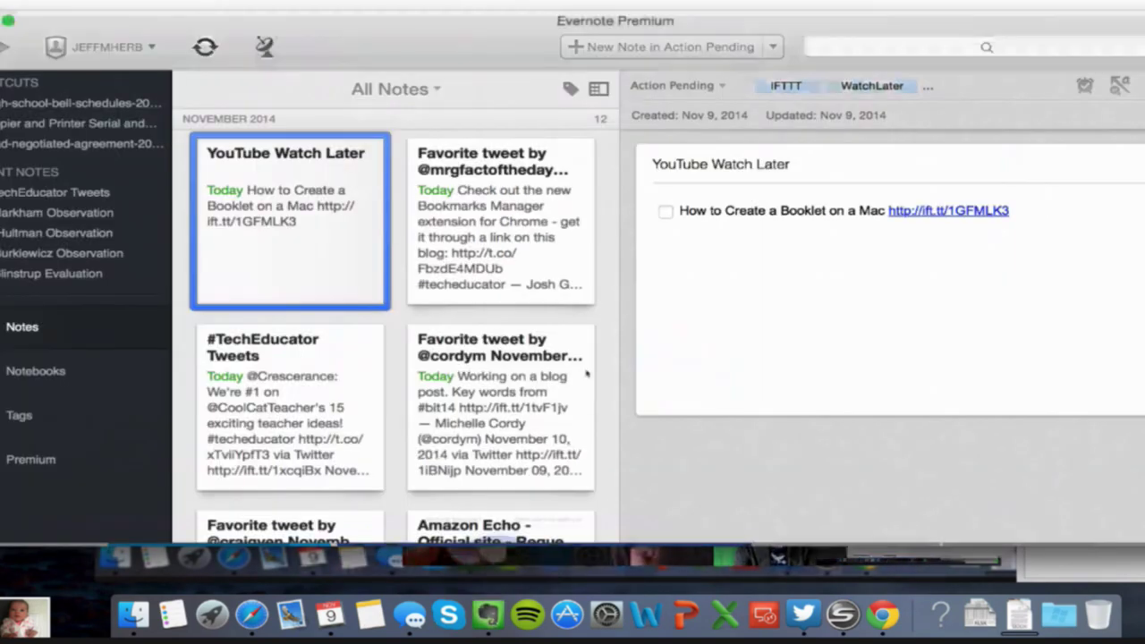
left_click(311, 407)
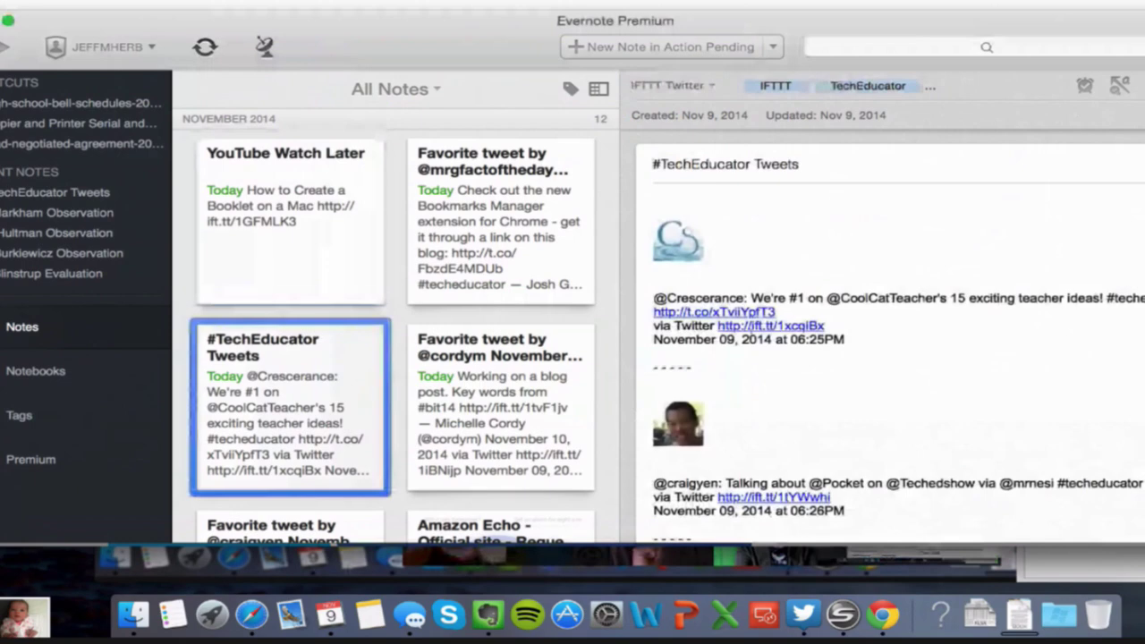
double_click(292, 398)
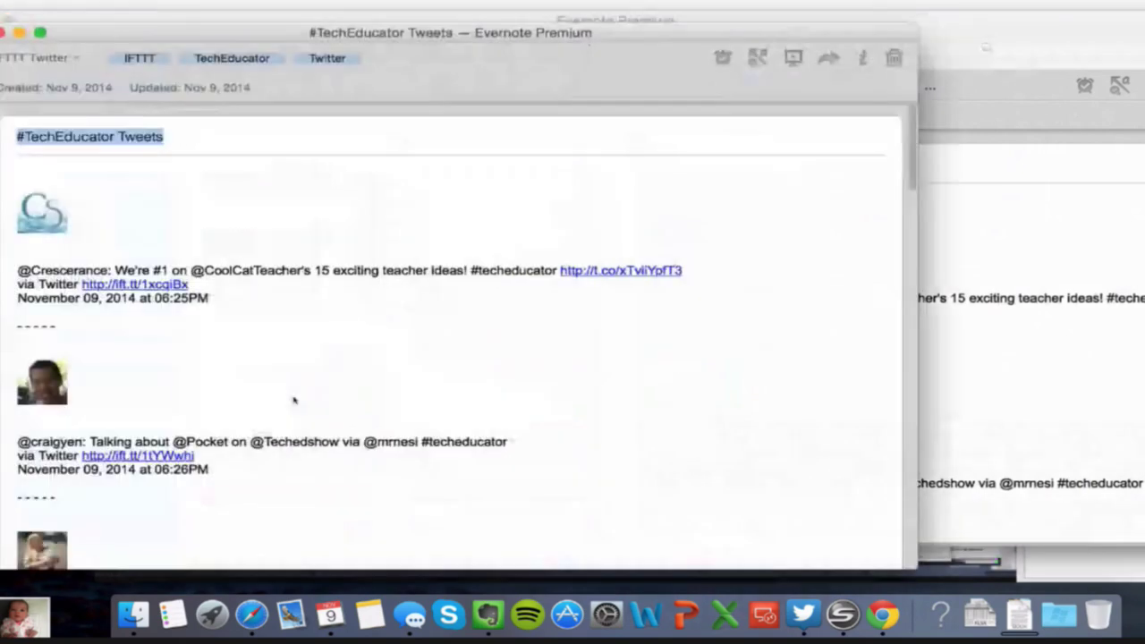
Step: Reposition the #TechEducator Tweets note window and read through the tweets collected in it
left_click_drag(246, 33, 323, 0)
scroll(326, 218, "down", 3)
scroll(326, 217, "down", 4)
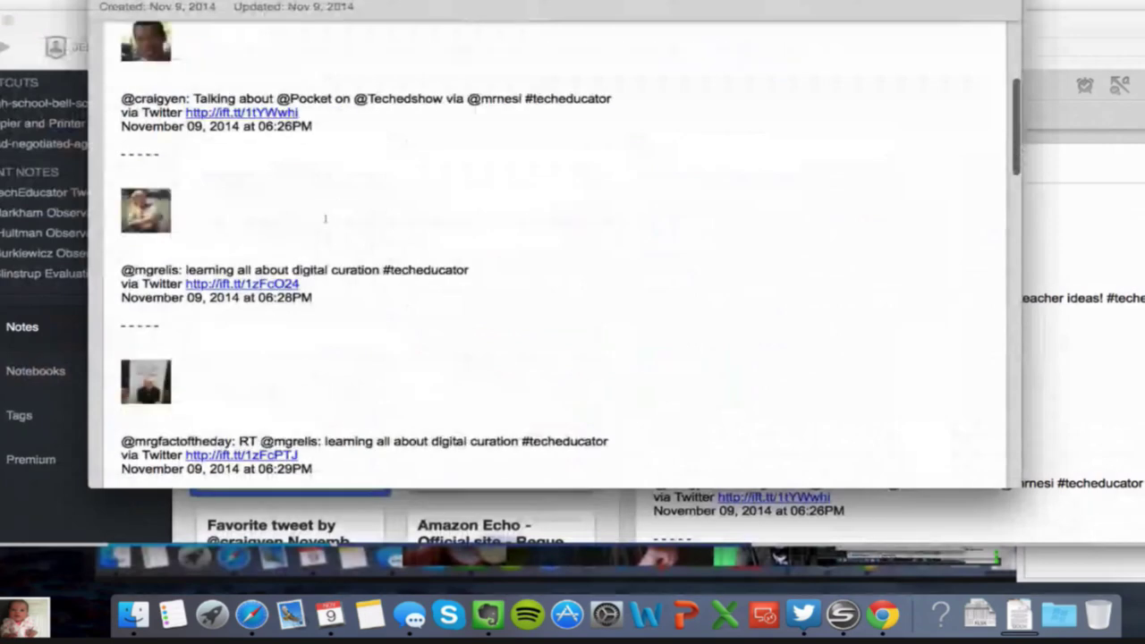
scroll(326, 218, "down", 4)
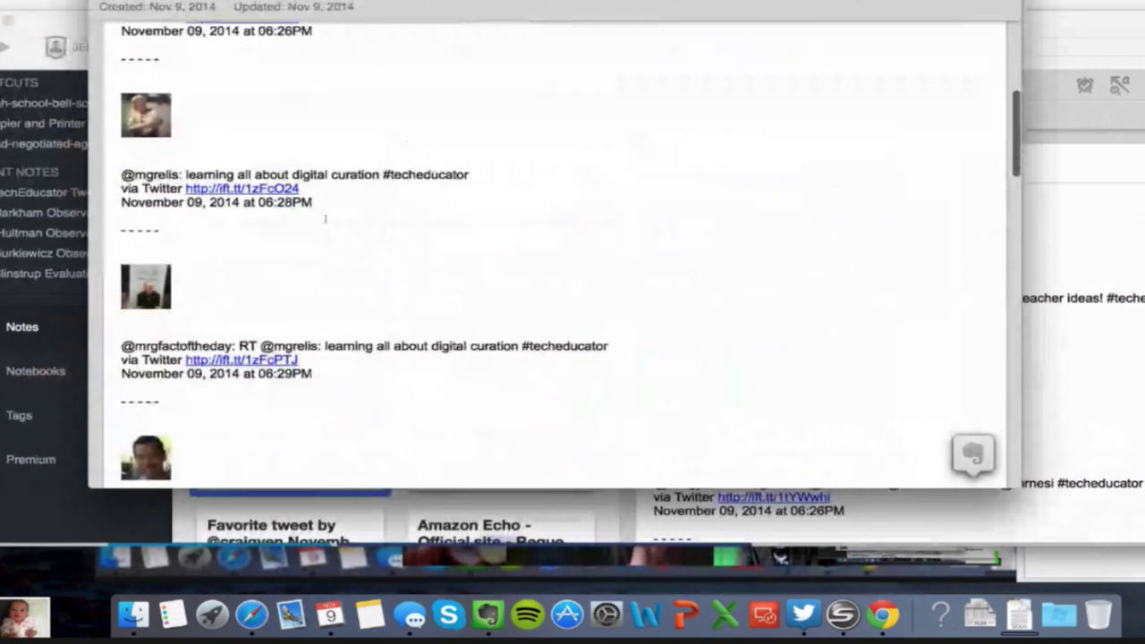
scroll(326, 217, "down", 2)
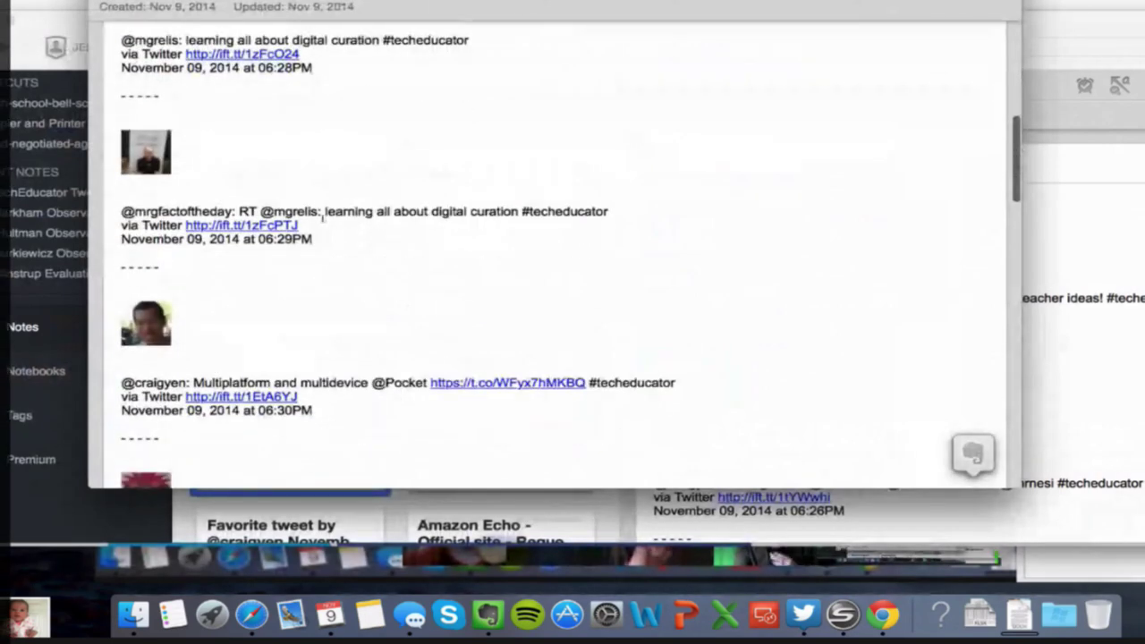
scroll(327, 341, "down", 4)
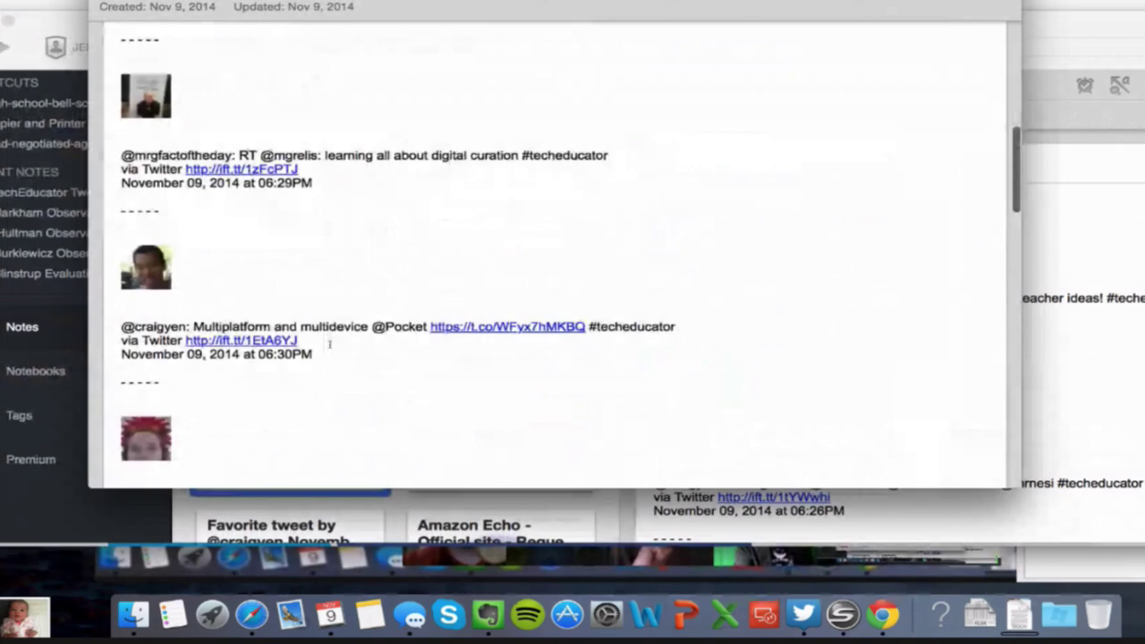
scroll(329, 344, "down", 4)
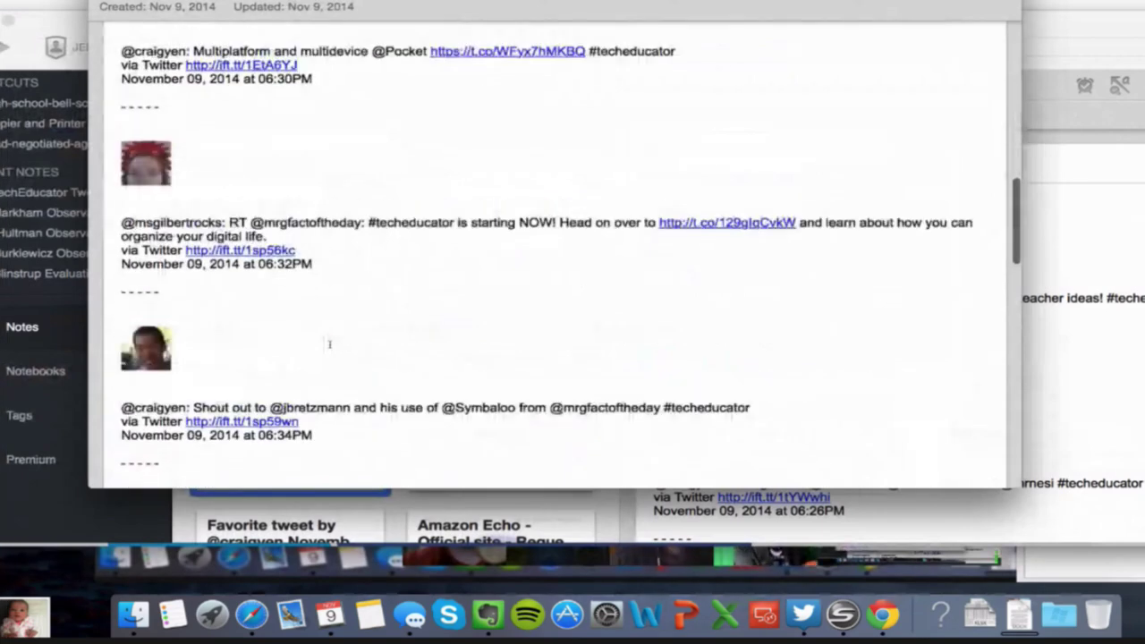
scroll(329, 344, "down", 3)
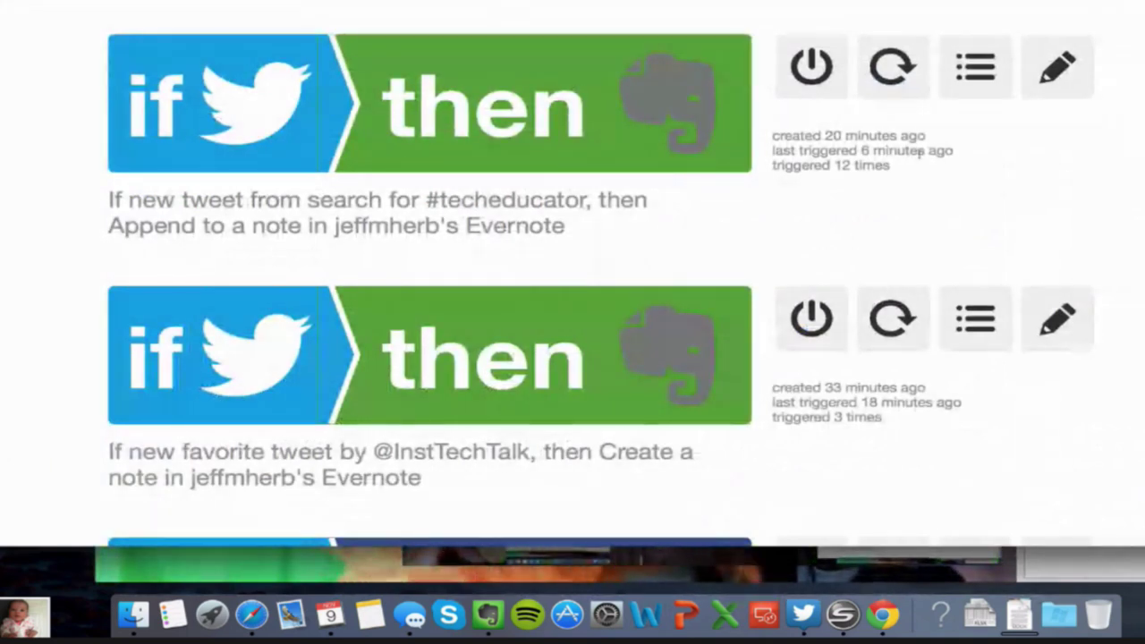
Step: Switch to IFTTT and review the personal recipes that send tweets and YouTube videos to Evernote
scroll(805, 194, "down", 2)
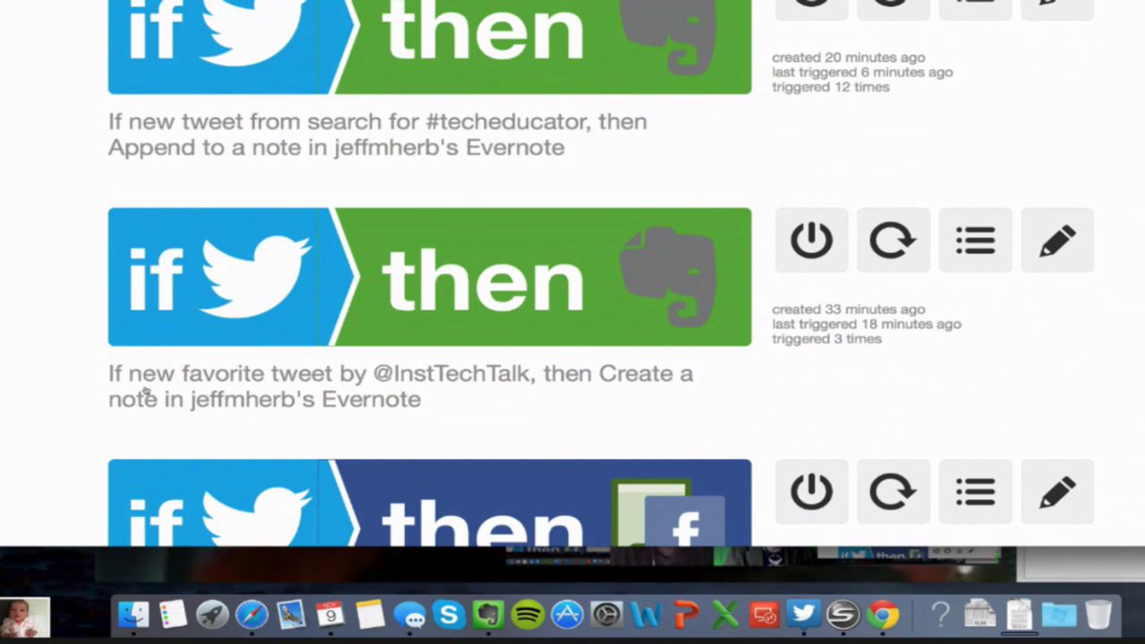
scroll(441, 248, "up", 3)
scroll(441, 248, "up", 6)
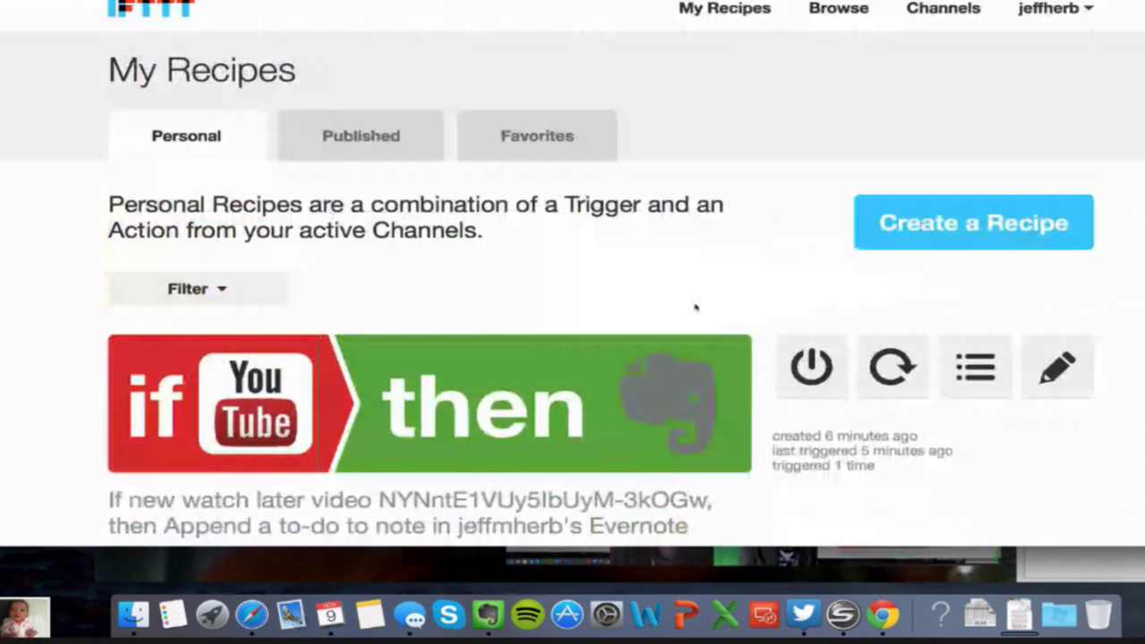
scroll(685, 312, "down", 4)
scroll(685, 312, "up", 4)
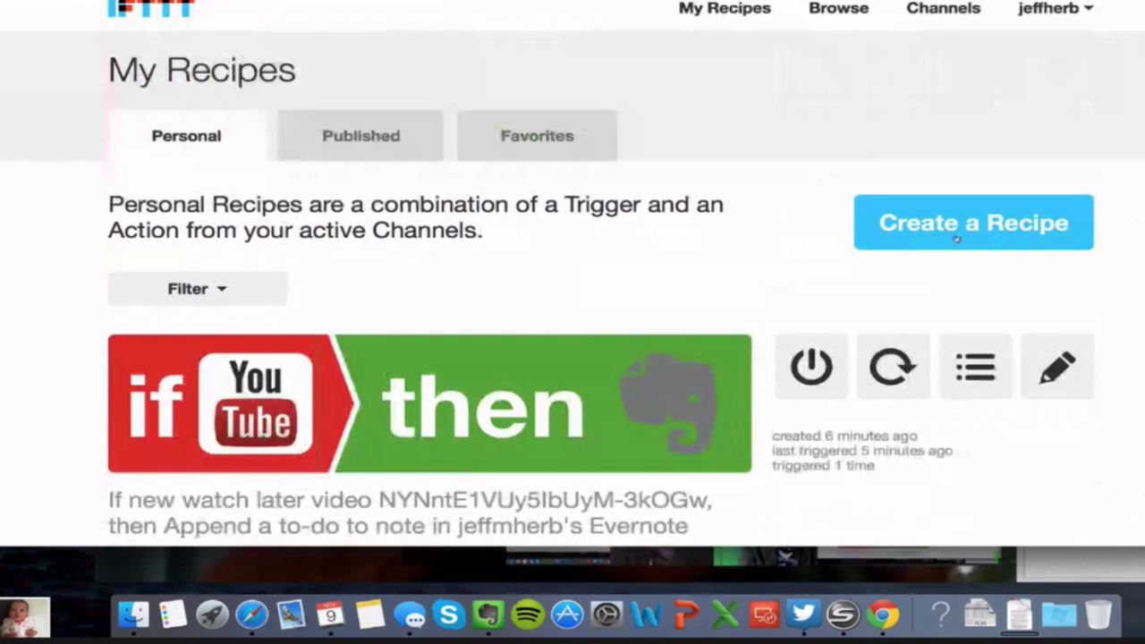
Step: Start a new IFTTT recipe and choose Twitter as its trigger channel
left_click(956, 238)
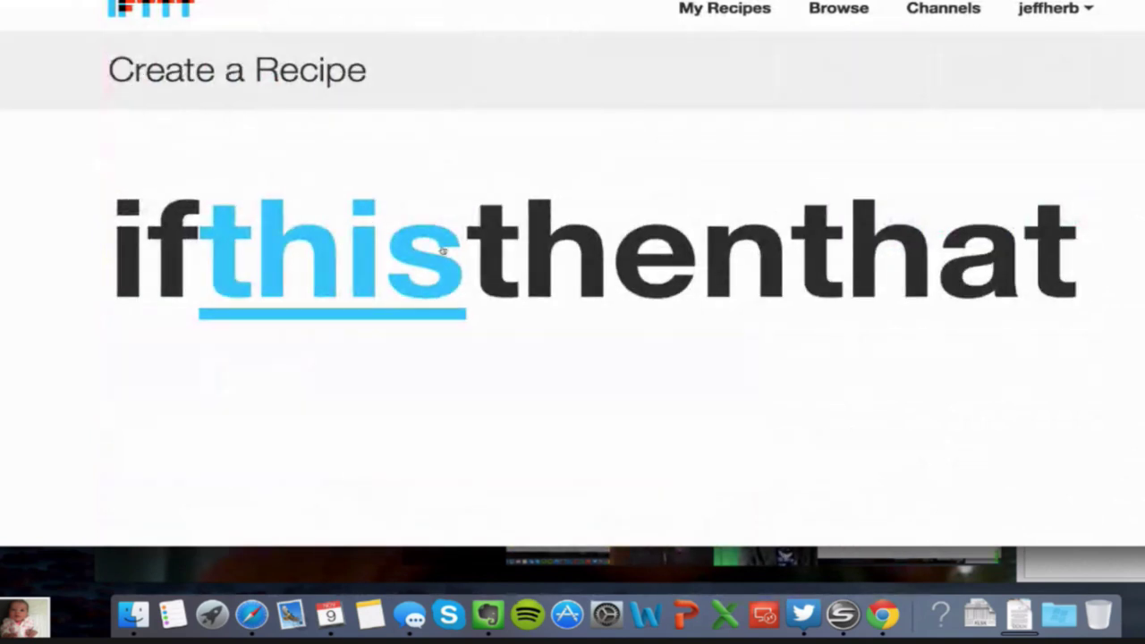
left_click(320, 263)
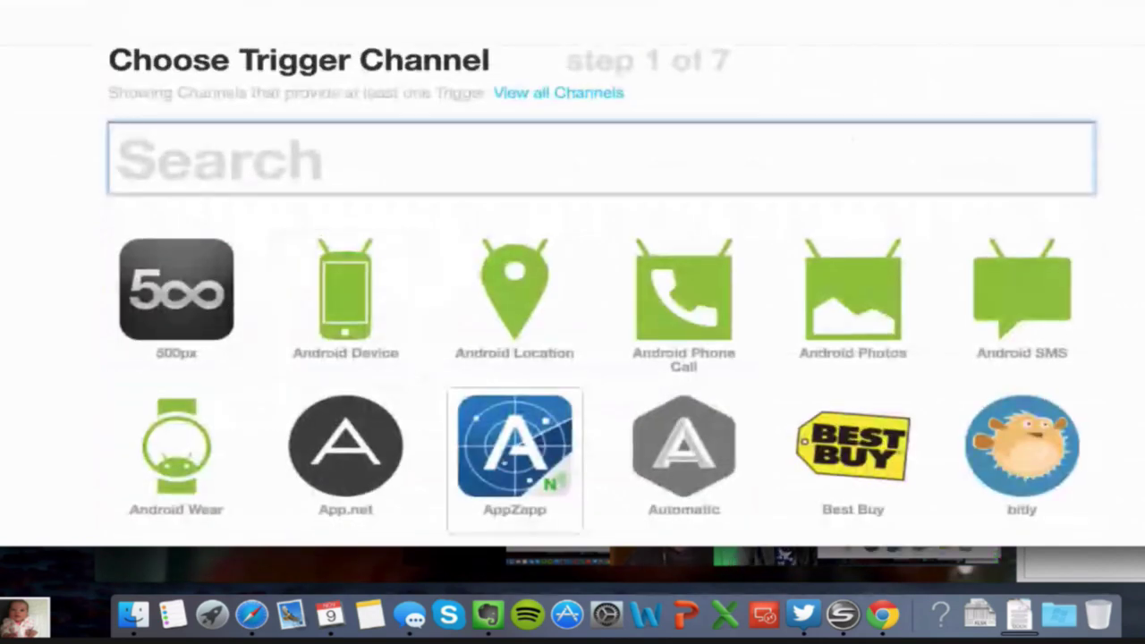
scroll(505, 464, "down", 3)
scroll(506, 463, "down", 15)
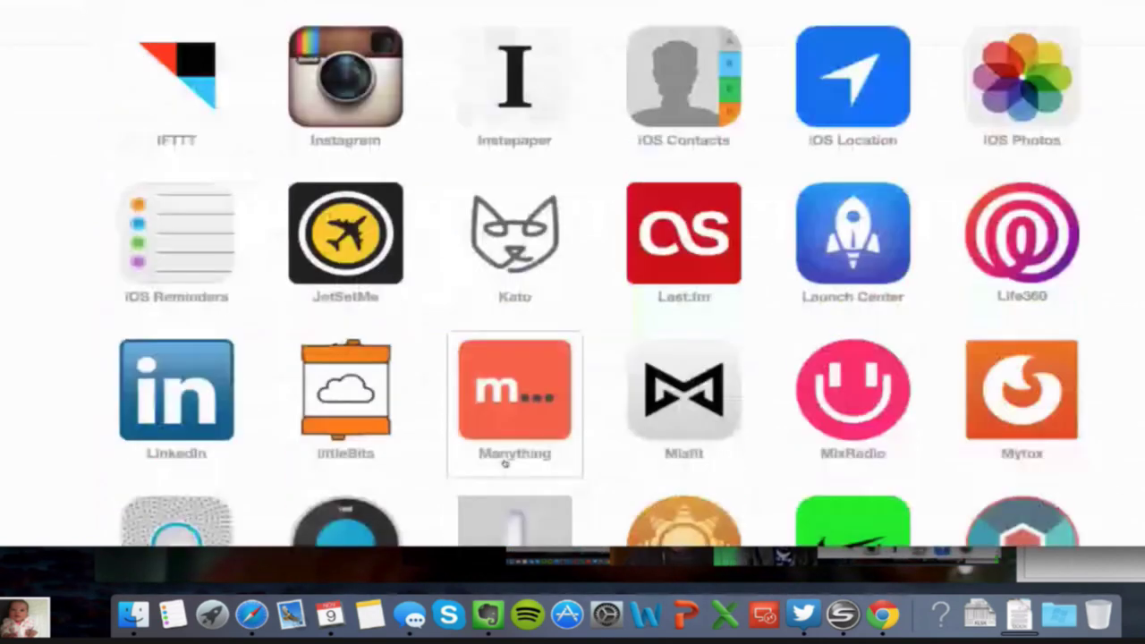
scroll(505, 463, "down", 12)
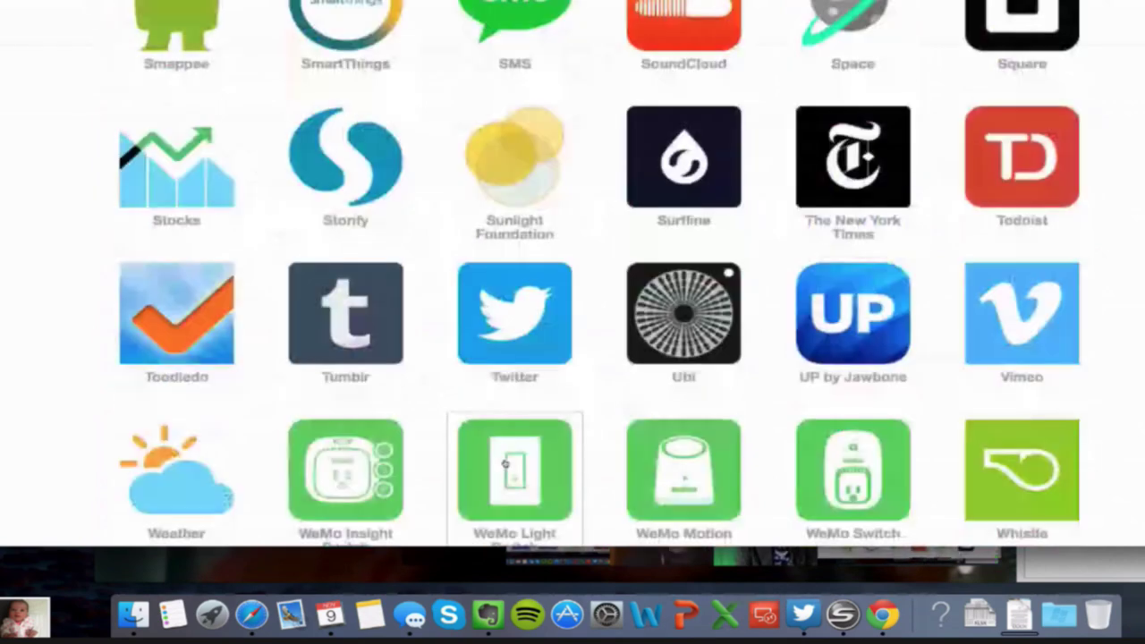
scroll(505, 463, "down", 1)
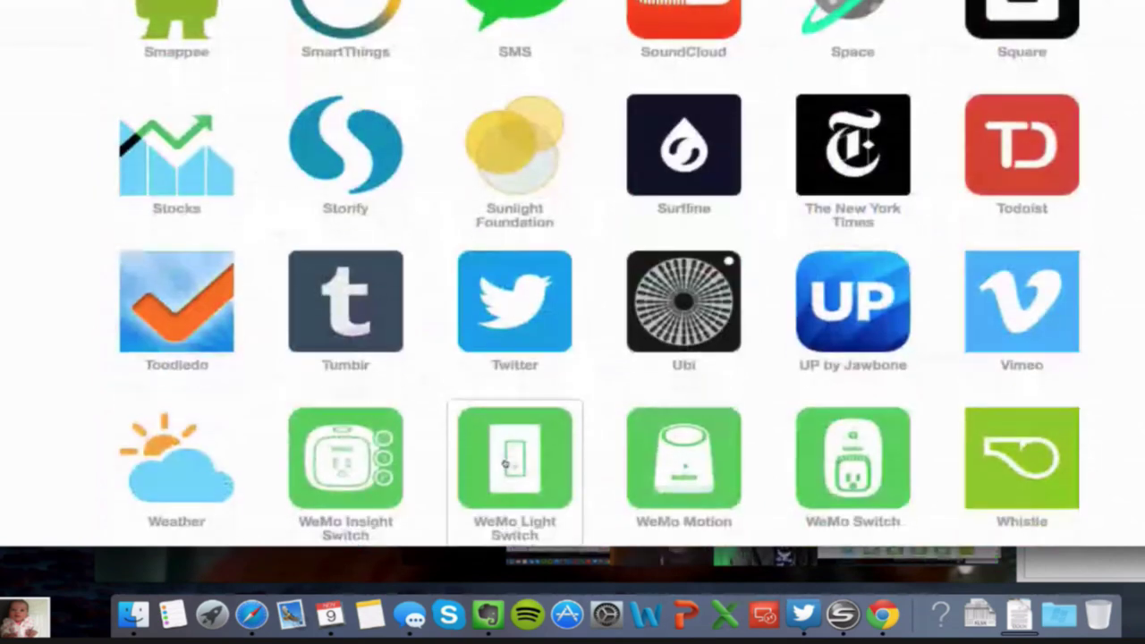
left_click(521, 305)
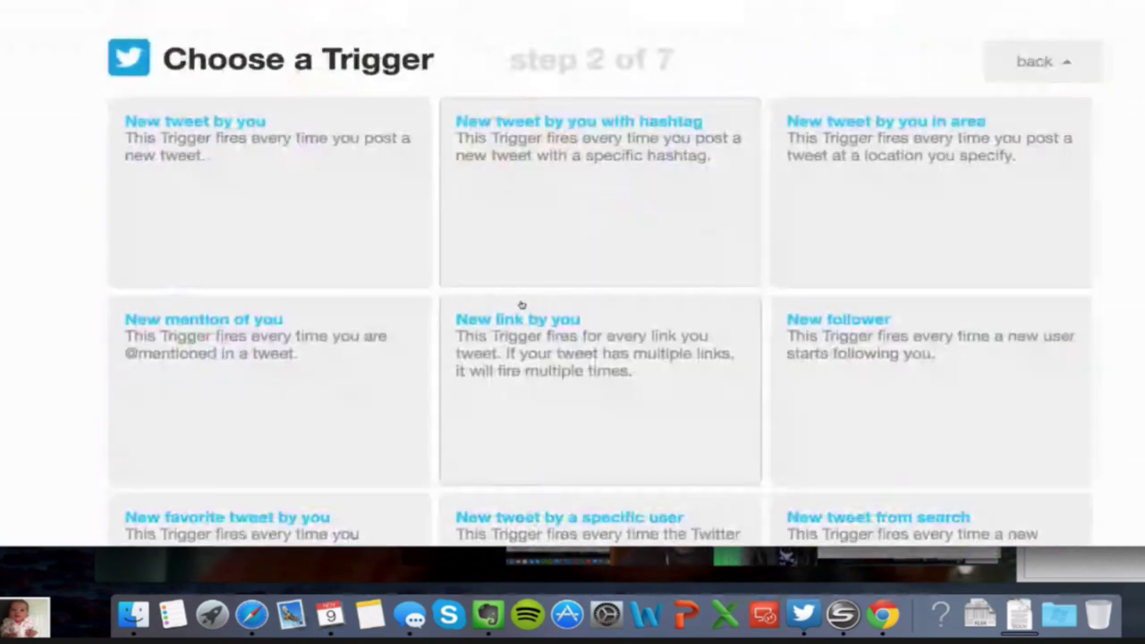
Step: Look over the available Twitter triggers and create the recipe's trigger from "New favorite tweet by you"
scroll(1135, 370, "down", 3)
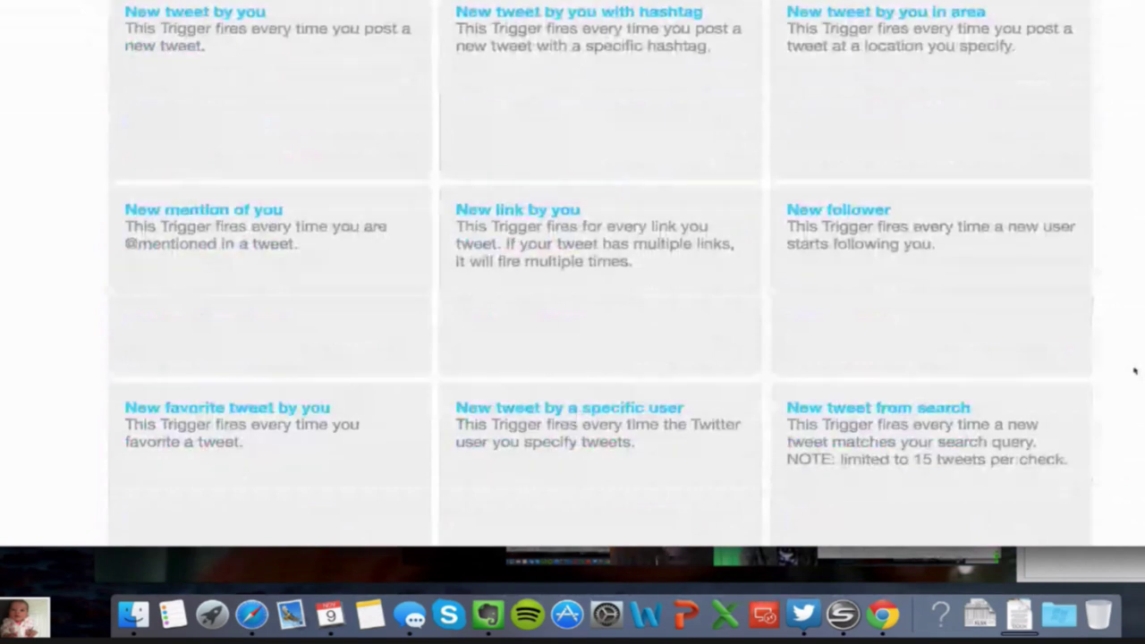
scroll(1135, 371, "up", 2)
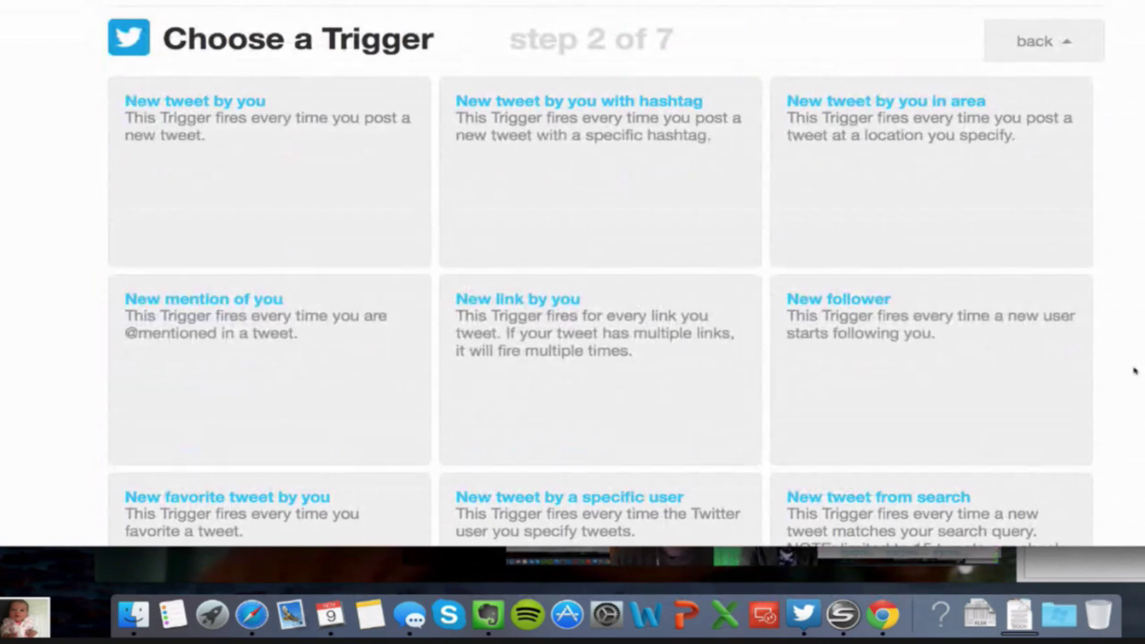
scroll(1135, 370, "down", 3)
scroll(1134, 371, "up", 3)
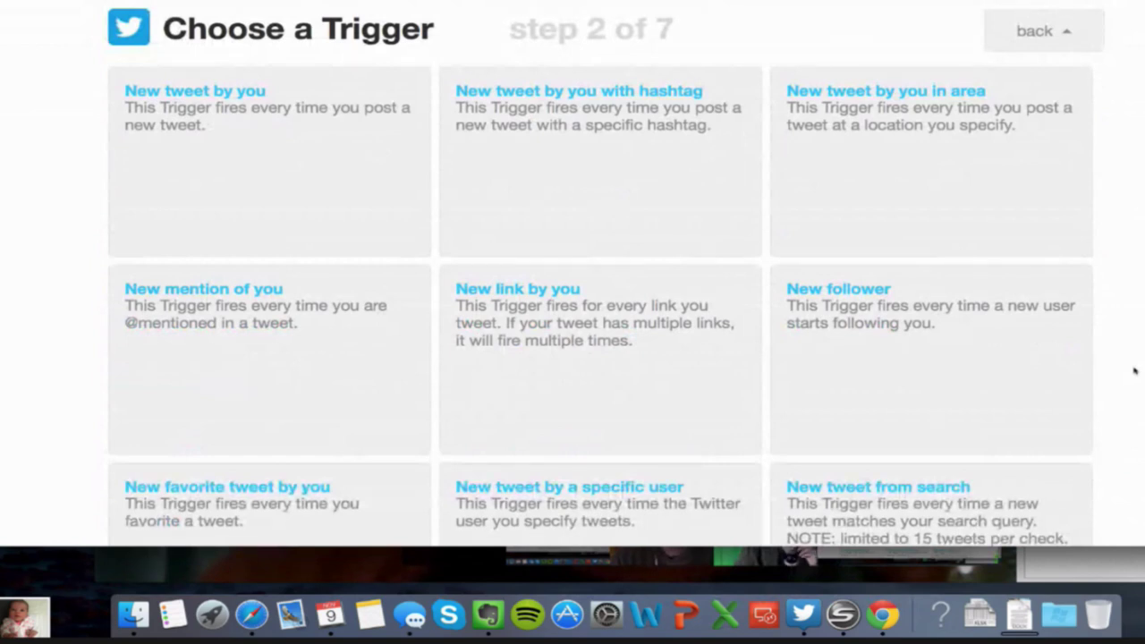
scroll(1135, 370, "down", 3)
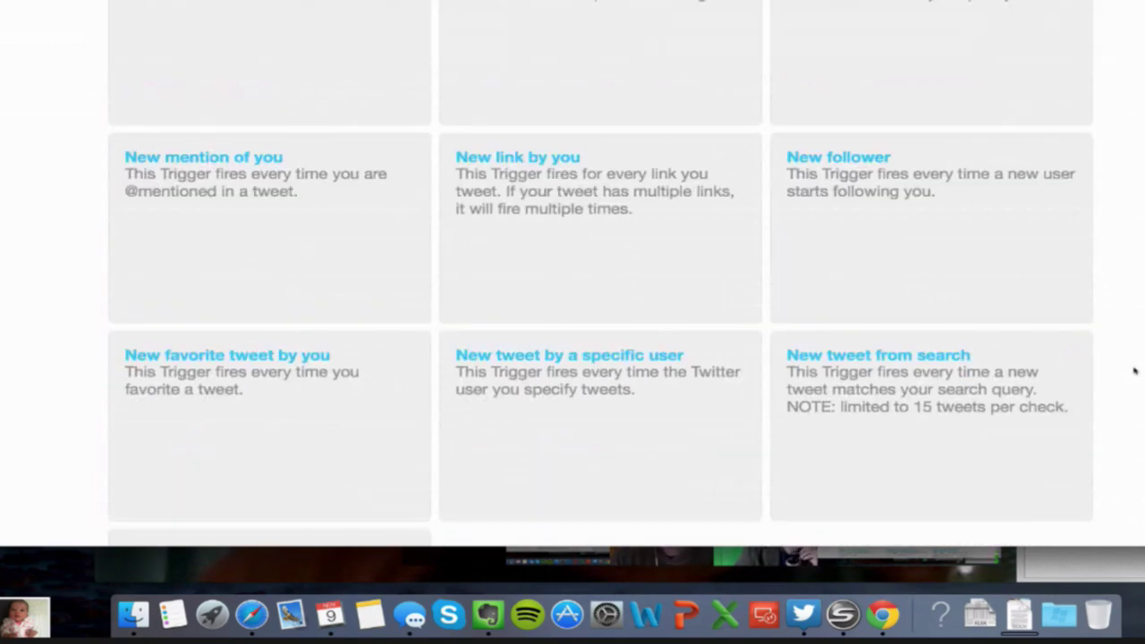
scroll(1134, 371, "up", 3)
scroll(1134, 370, "down", 2)
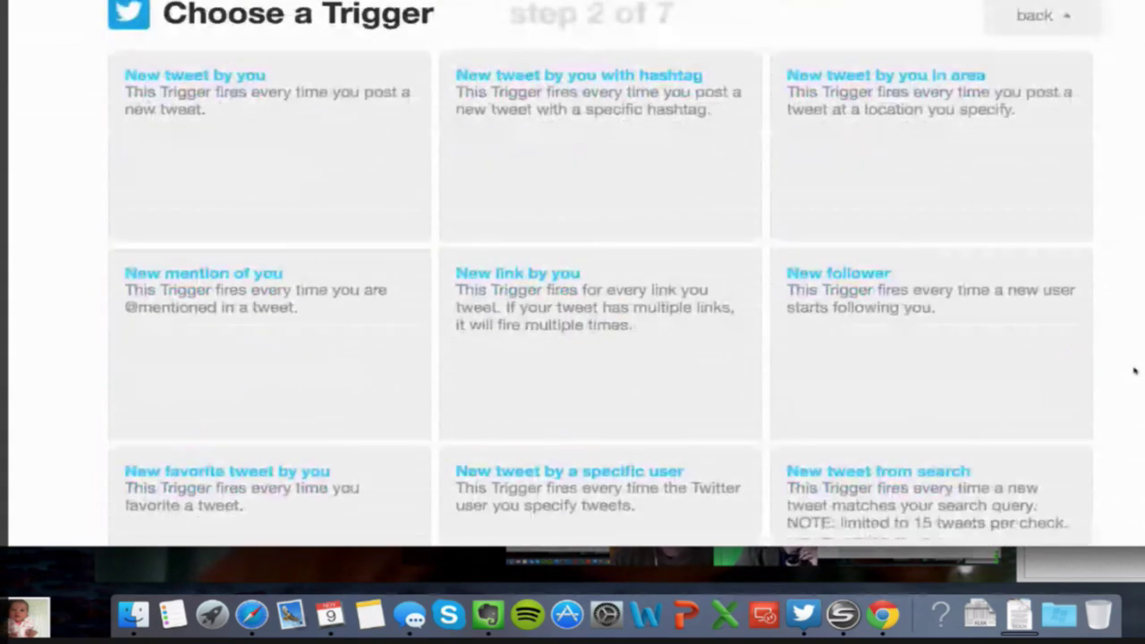
scroll(1134, 370, "down", 2)
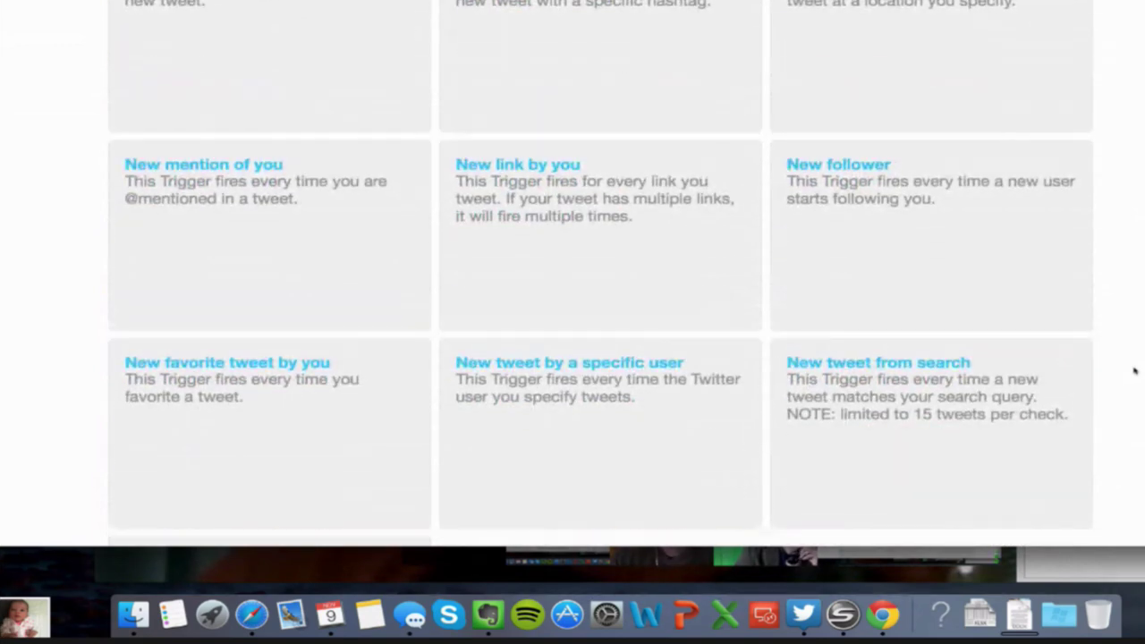
scroll(1134, 370, "down", 1)
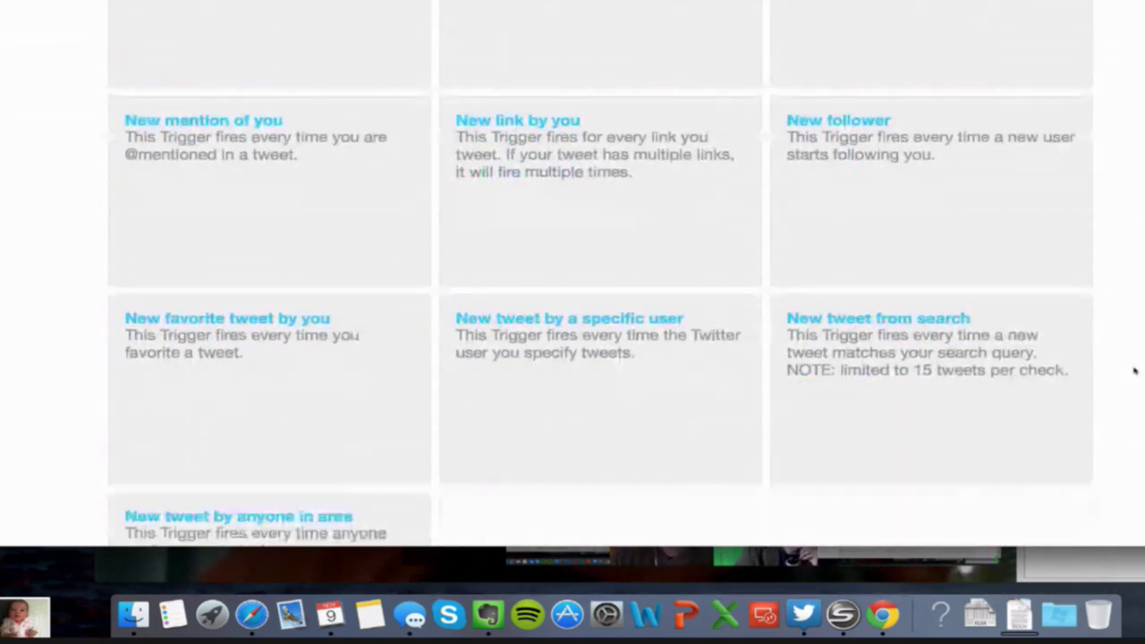
left_click(277, 325)
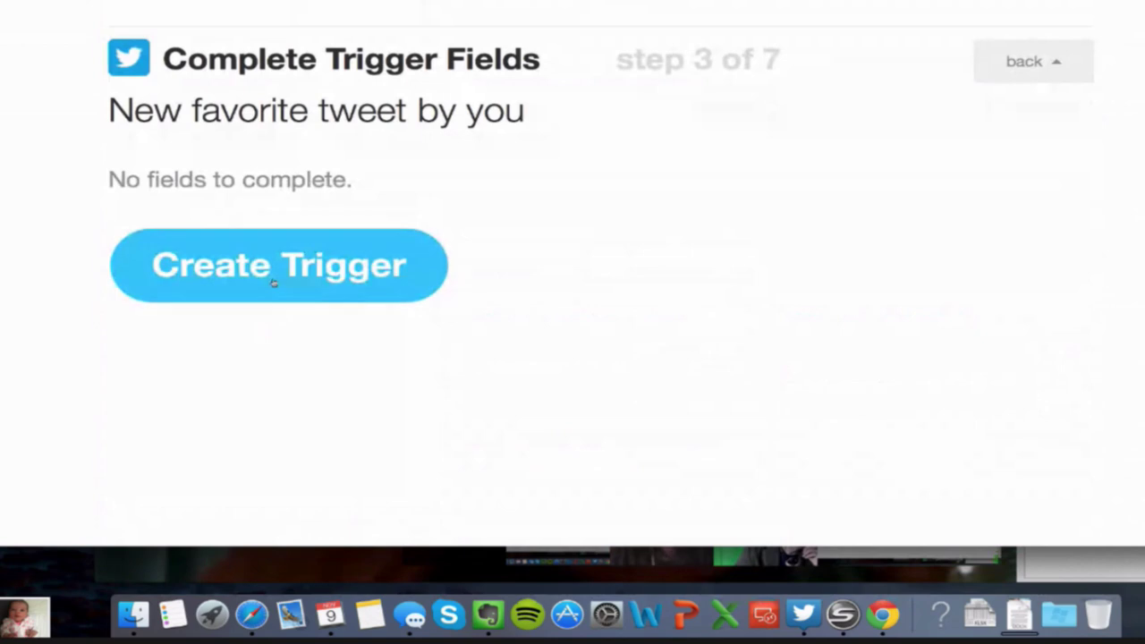
left_click(274, 283)
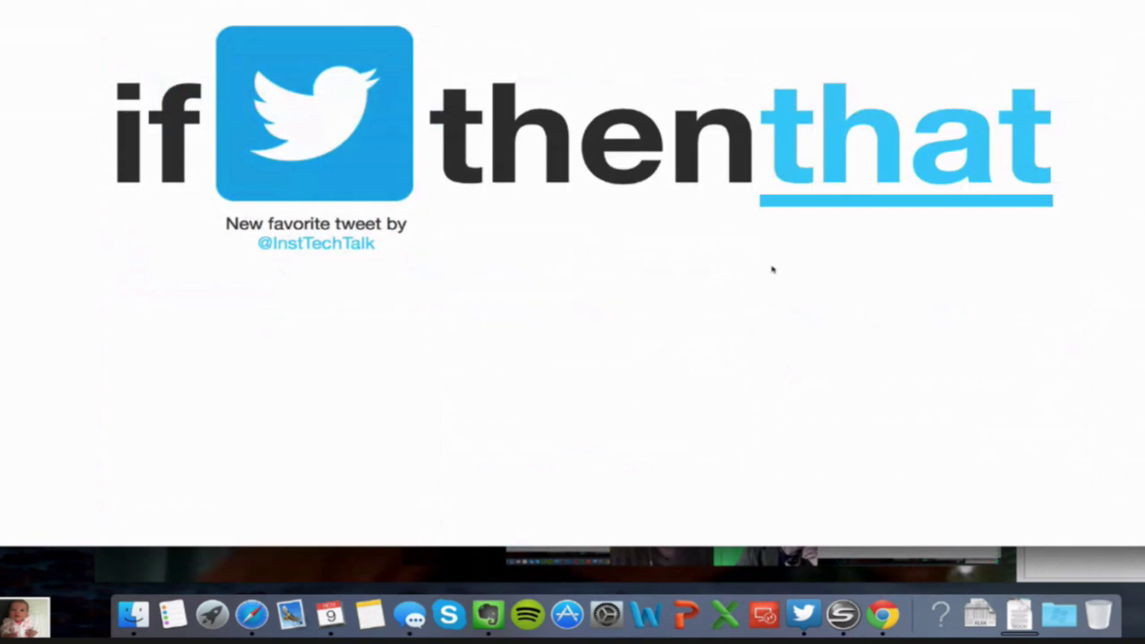
Step: Choose Evernote as the recipe's action channel with the "Create a note" action
left_click(939, 179)
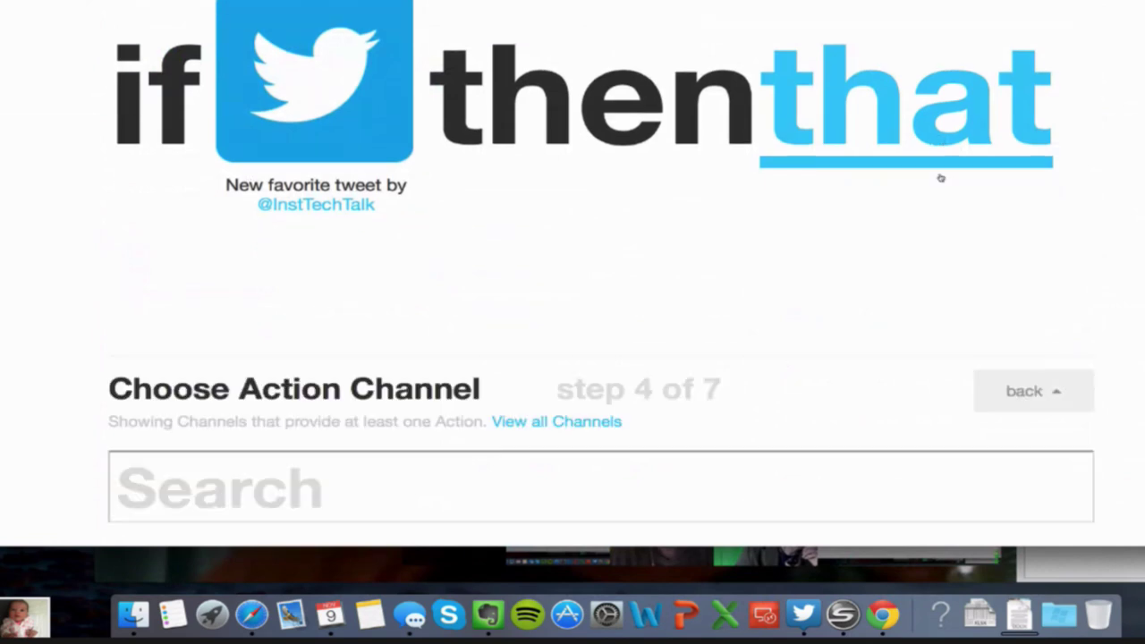
scroll(691, 374, "down", 10)
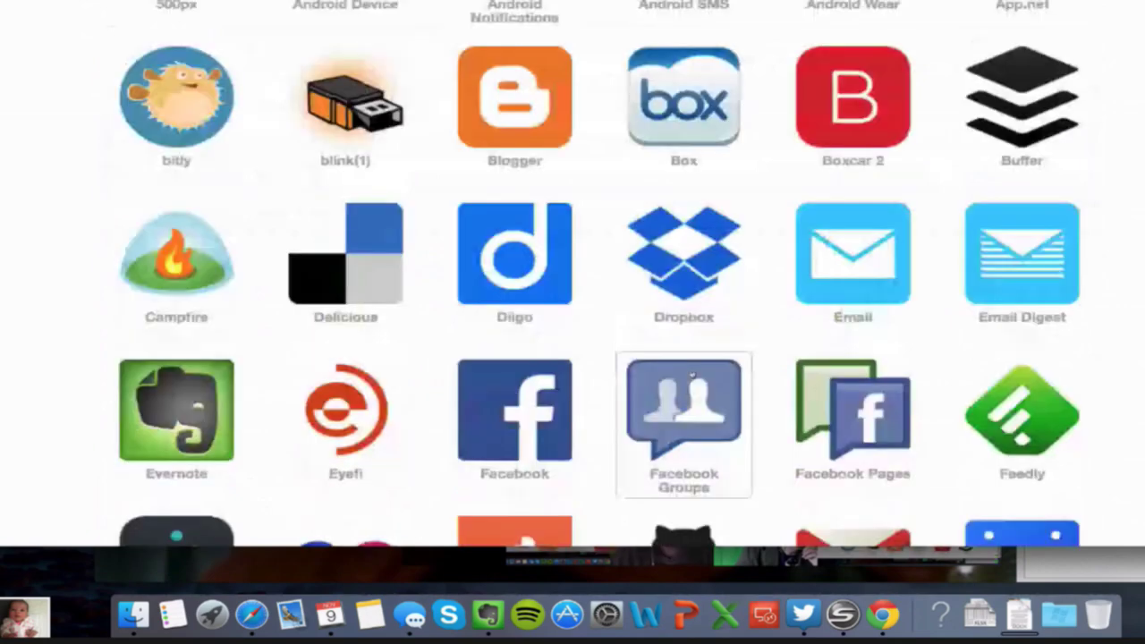
scroll(691, 374, "up", 2)
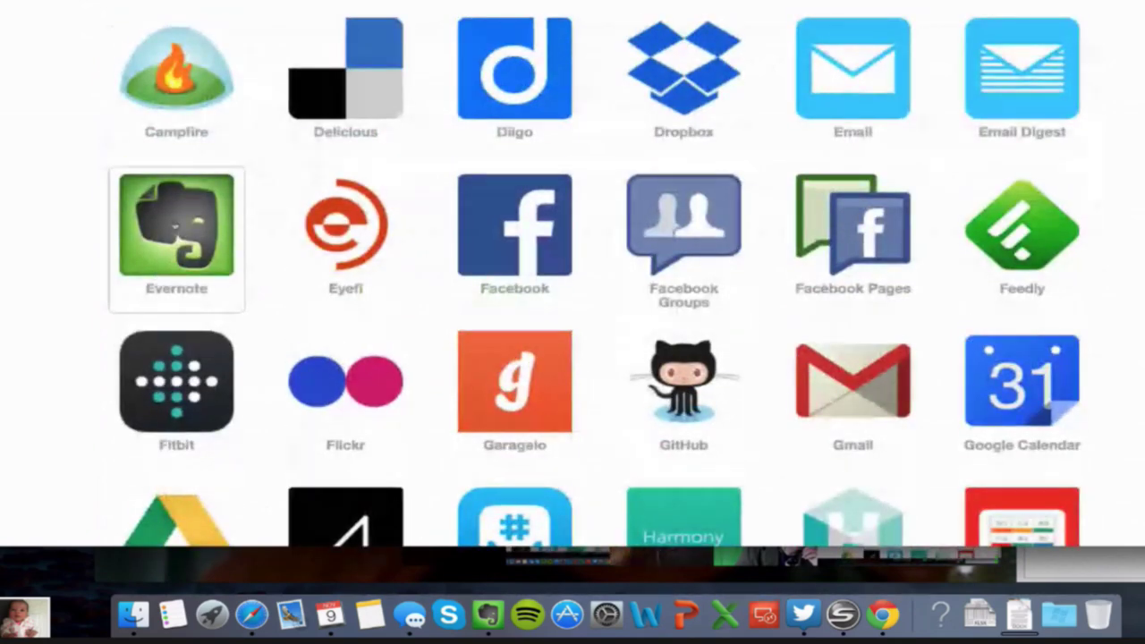
left_click(174, 225)
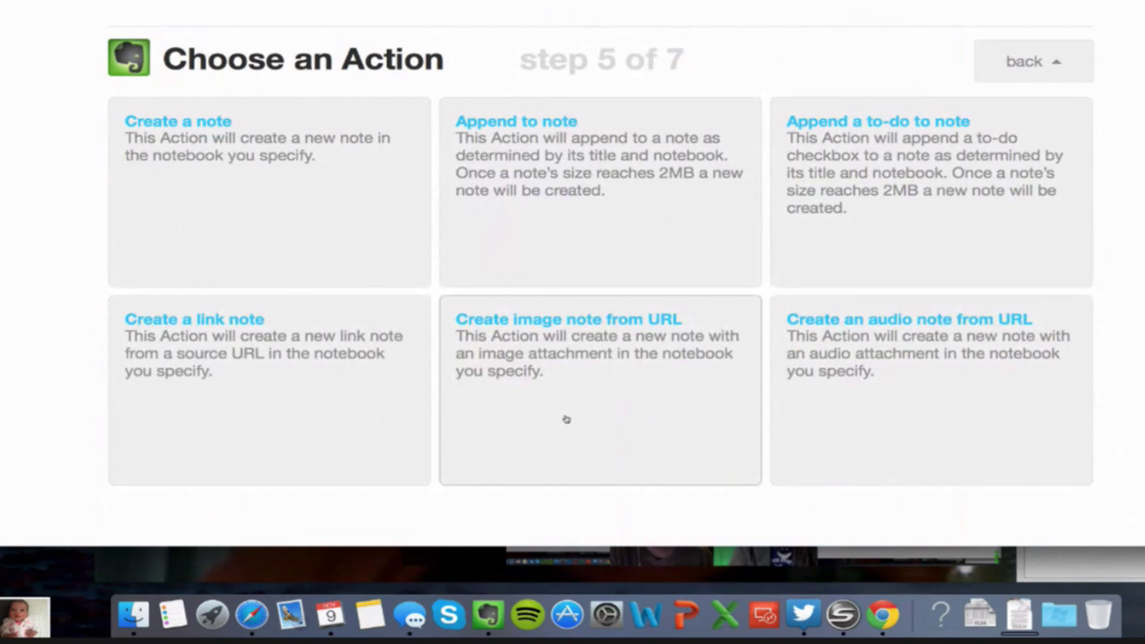
left_click(308, 237)
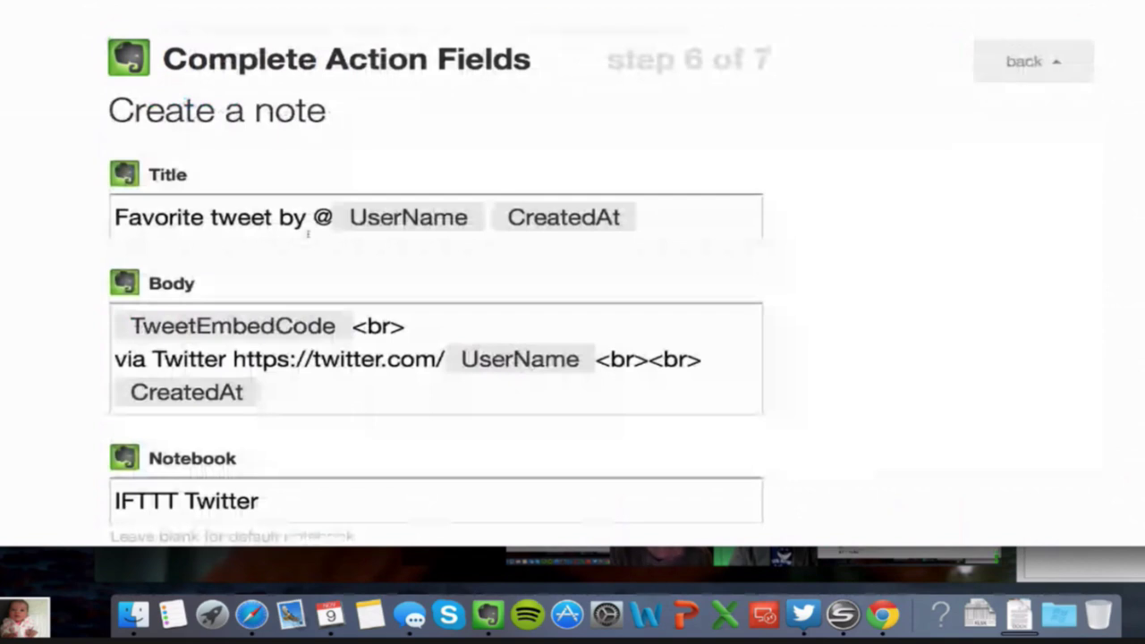
Step: Create the action with the IFTTT Twitter notebook and the IFTTT, Twitter tags, and finish the recipe with its suggested title
scroll(308, 234, "down", 2)
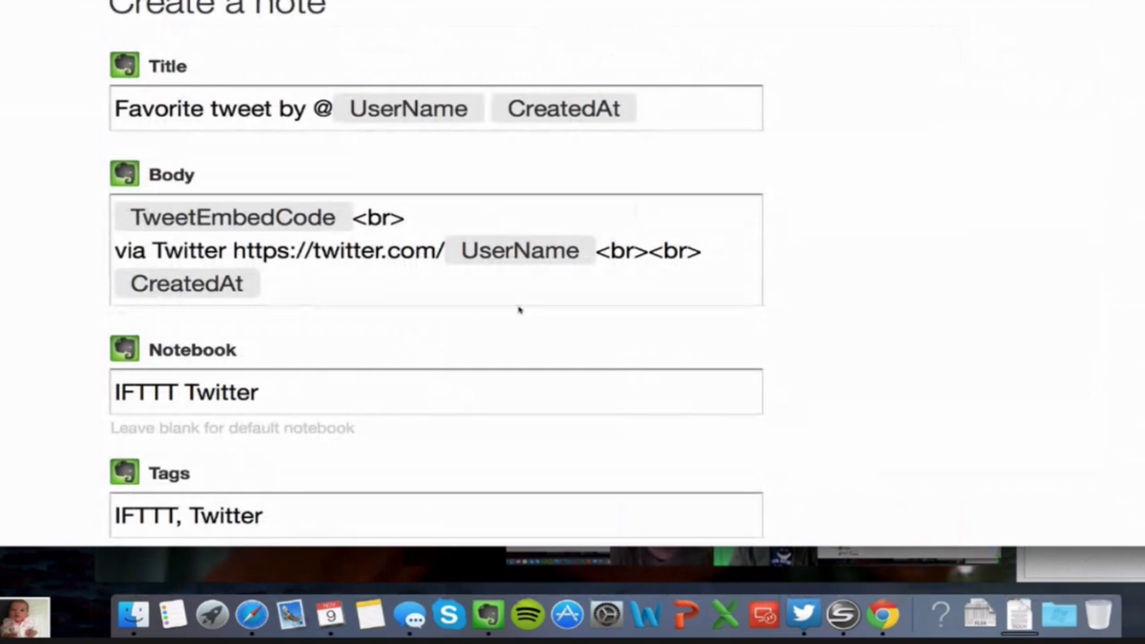
scroll(519, 310, "down", 2)
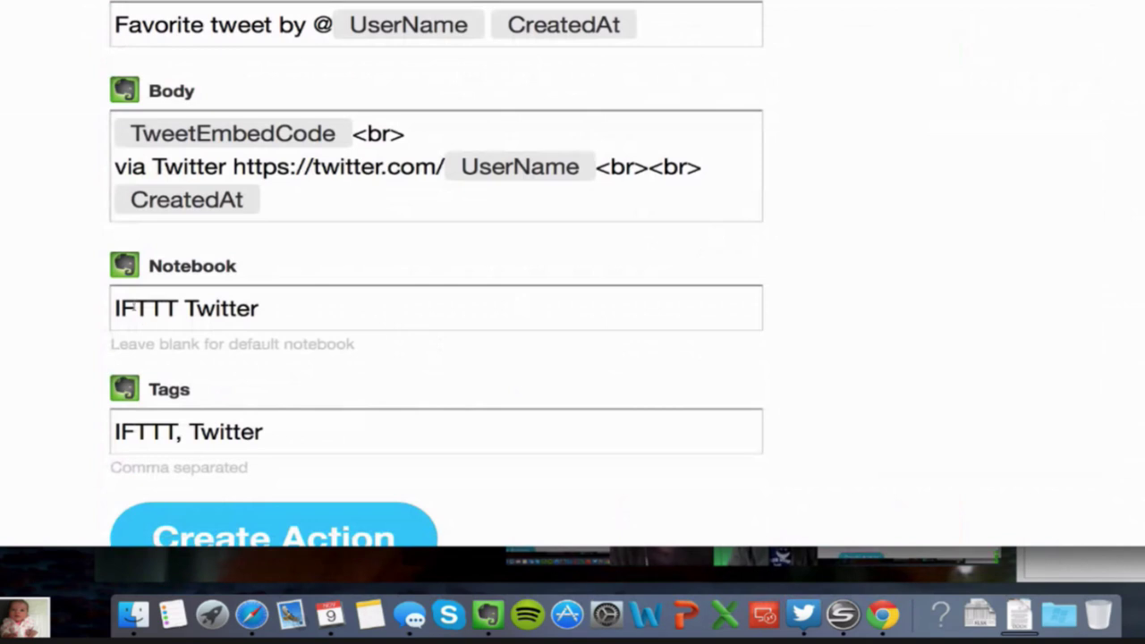
scroll(314, 318, "down", 3)
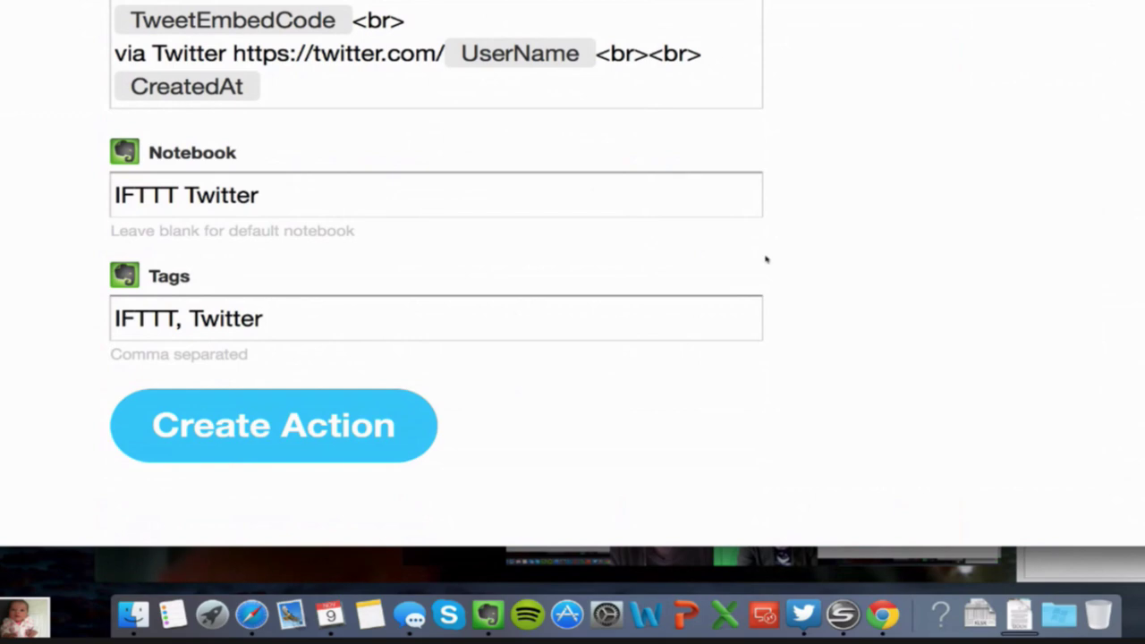
scroll(765, 260, "up", 15)
scroll(766, 260, "down", 20)
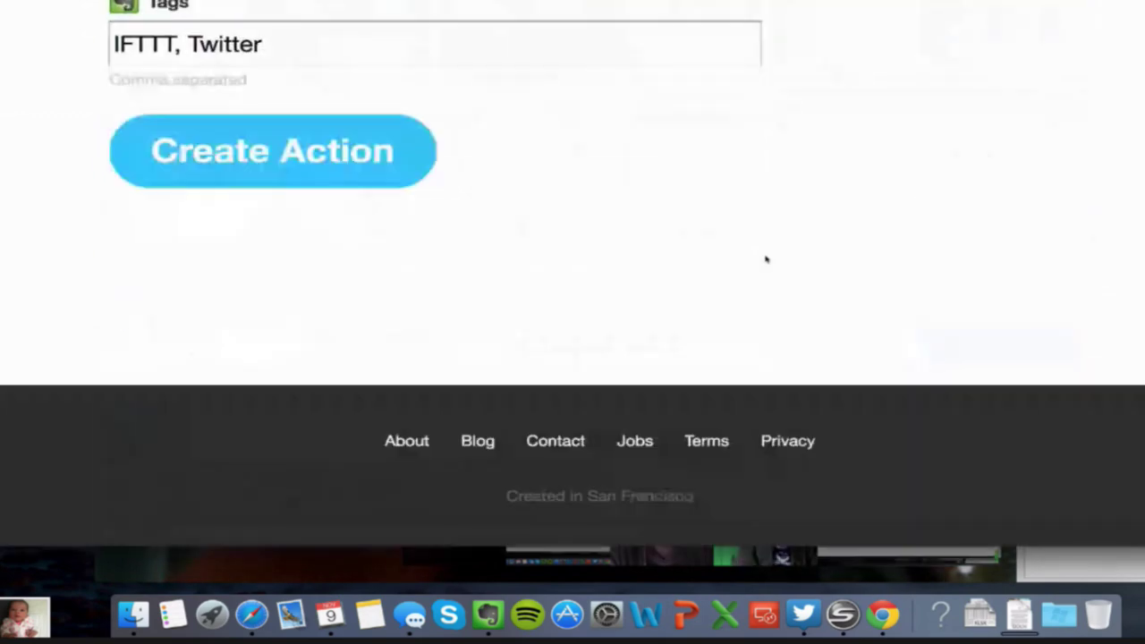
left_click(275, 154)
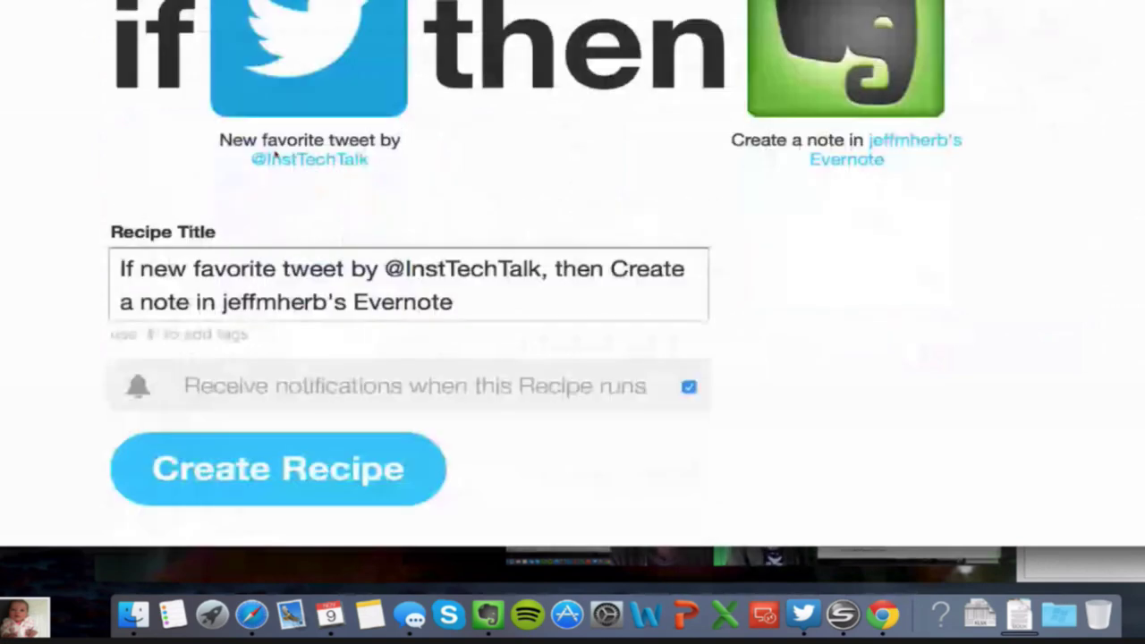
left_click(266, 480)
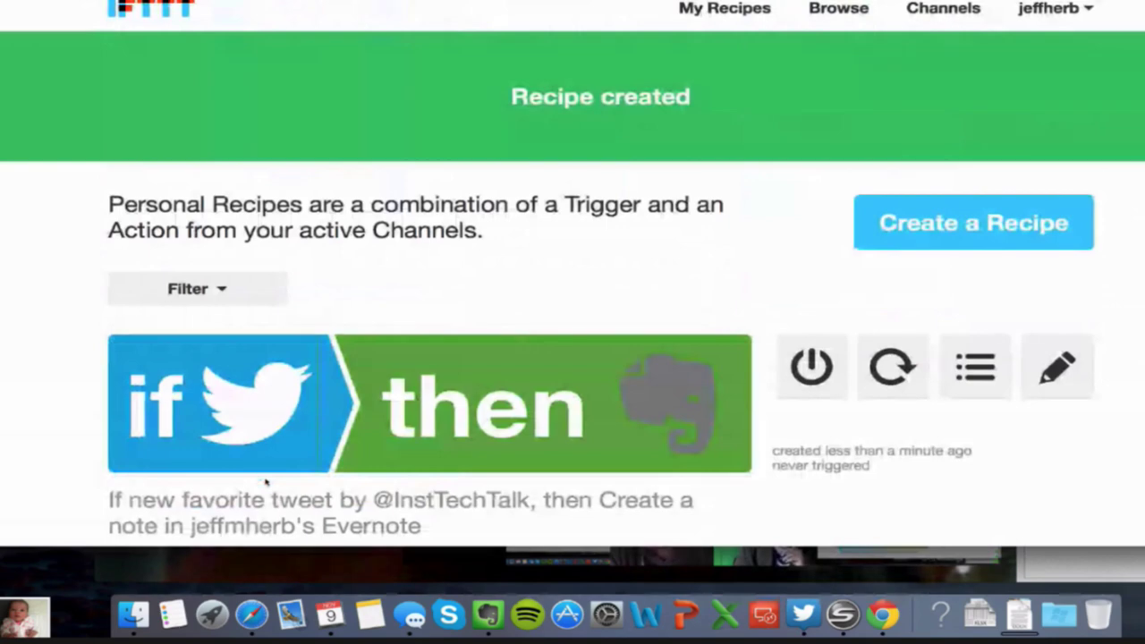
Step: Switch to Evernote and open the YouTube Watch Later note to examine the to-do entry the recipe added
scroll(266, 481, "down", 3)
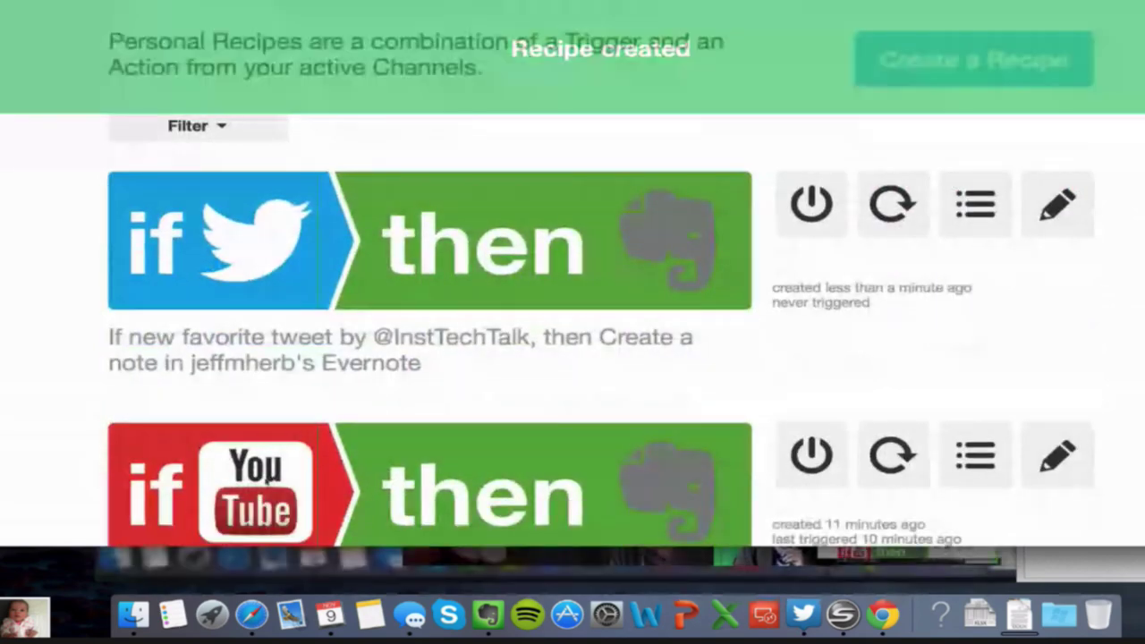
scroll(266, 481, "down", 4)
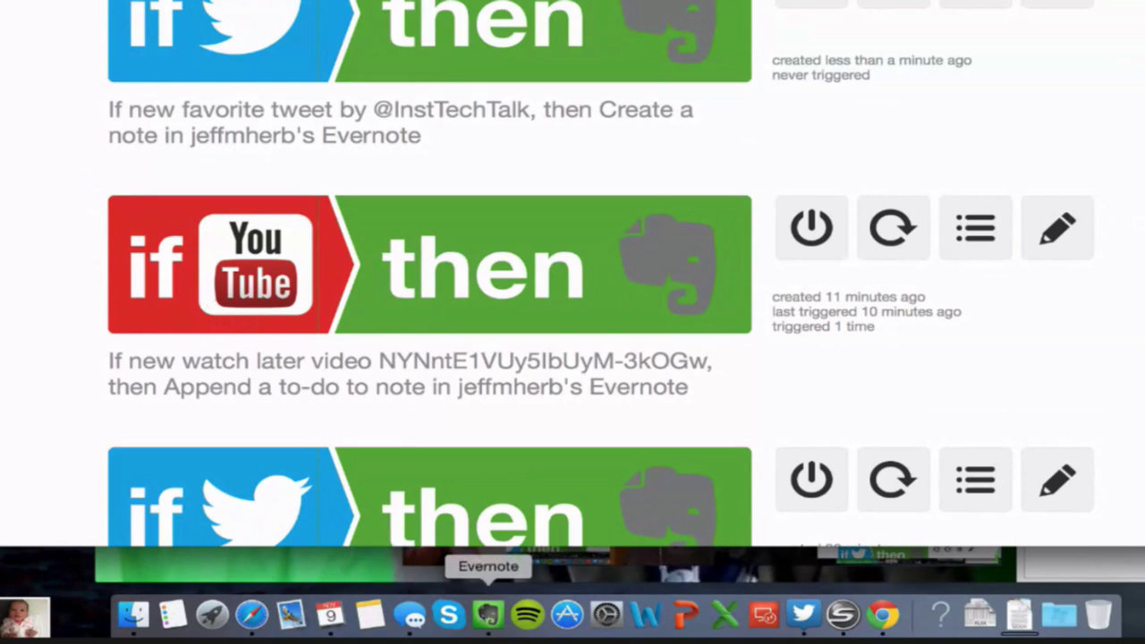
left_click(487, 614)
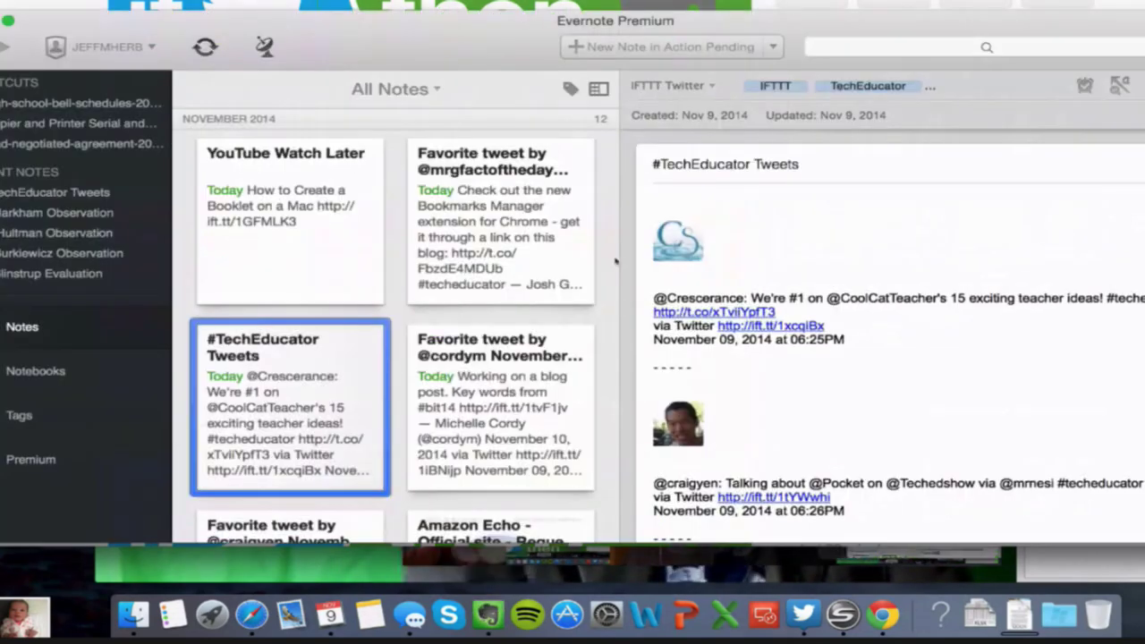
left_click(280, 244)
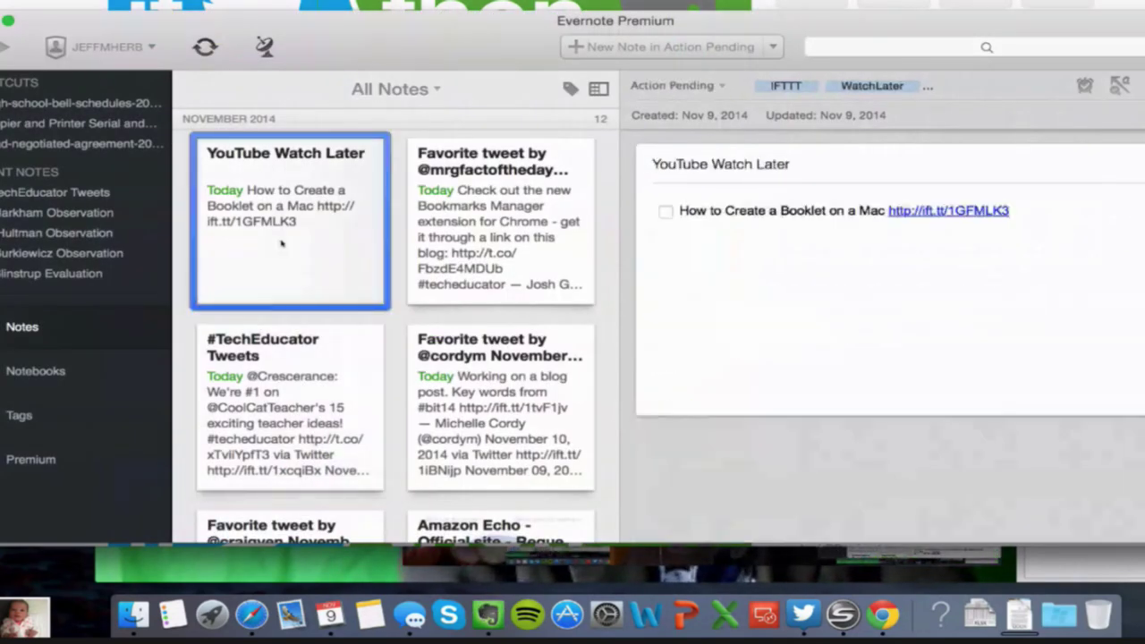
double_click(281, 243)
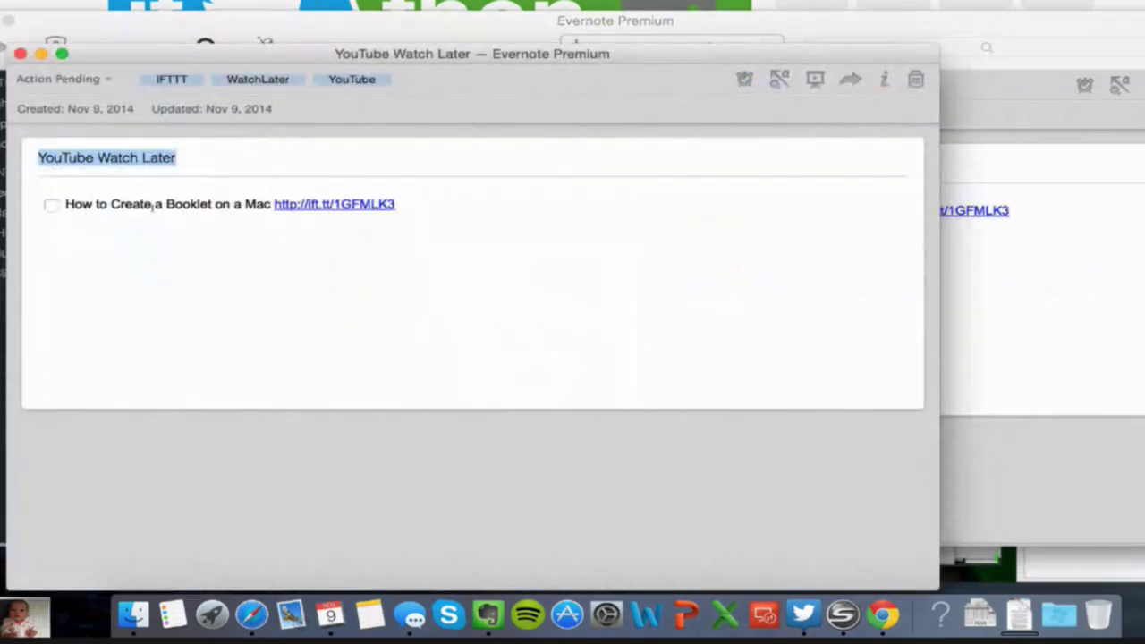
left_click(51, 206)
Step: Return to IFTTT and look through the list of personal recipes and the channels they connect
key("super+Tab")
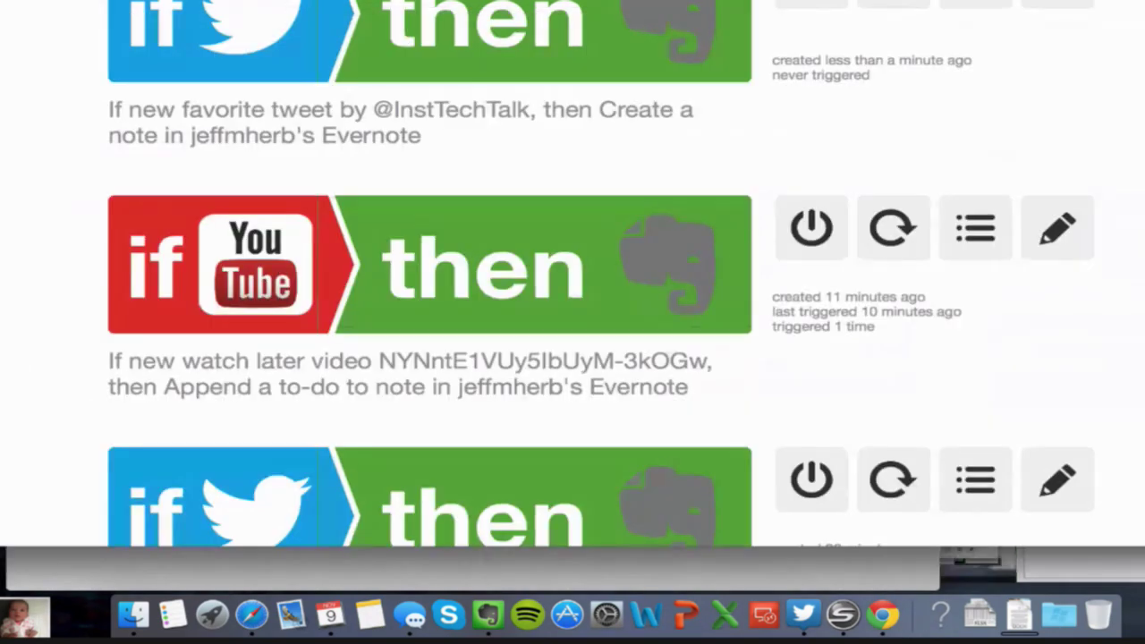
scroll(573, 269, "up", 5)
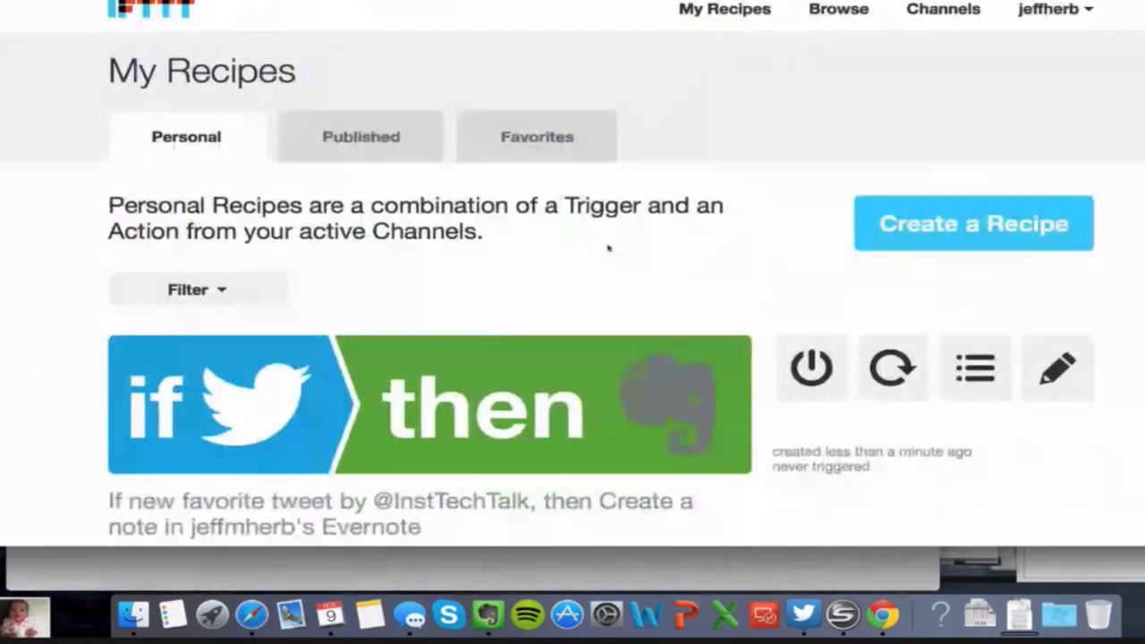
scroll(536, 212, "down", 1)
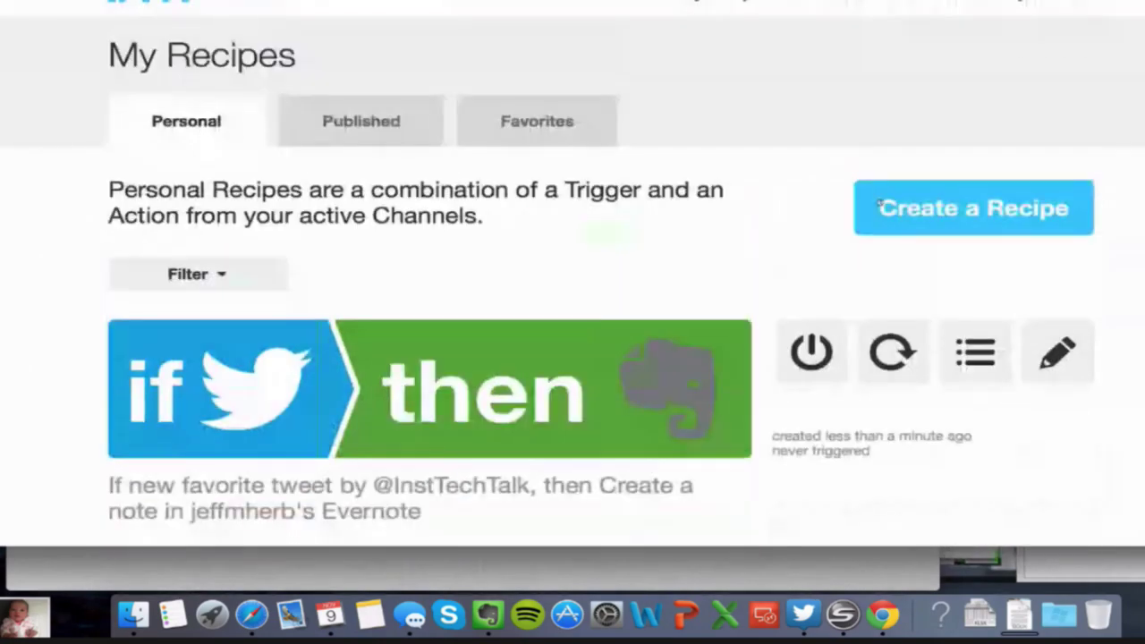
scroll(726, 284, "down", 10)
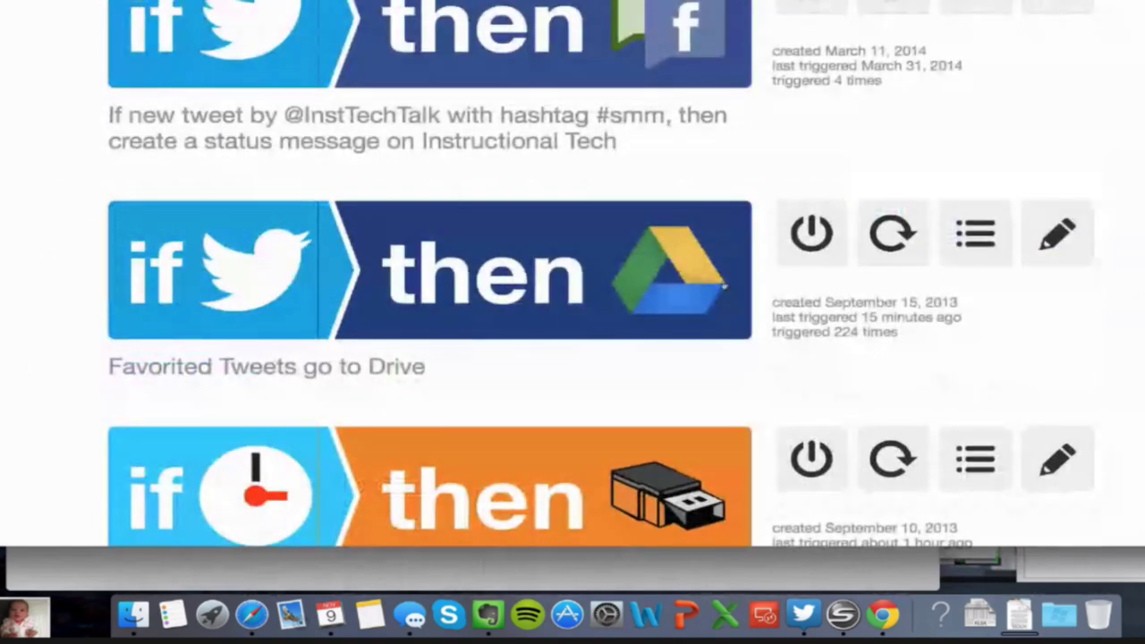
scroll(725, 284, "up", 10)
scroll(725, 284, "down", 8)
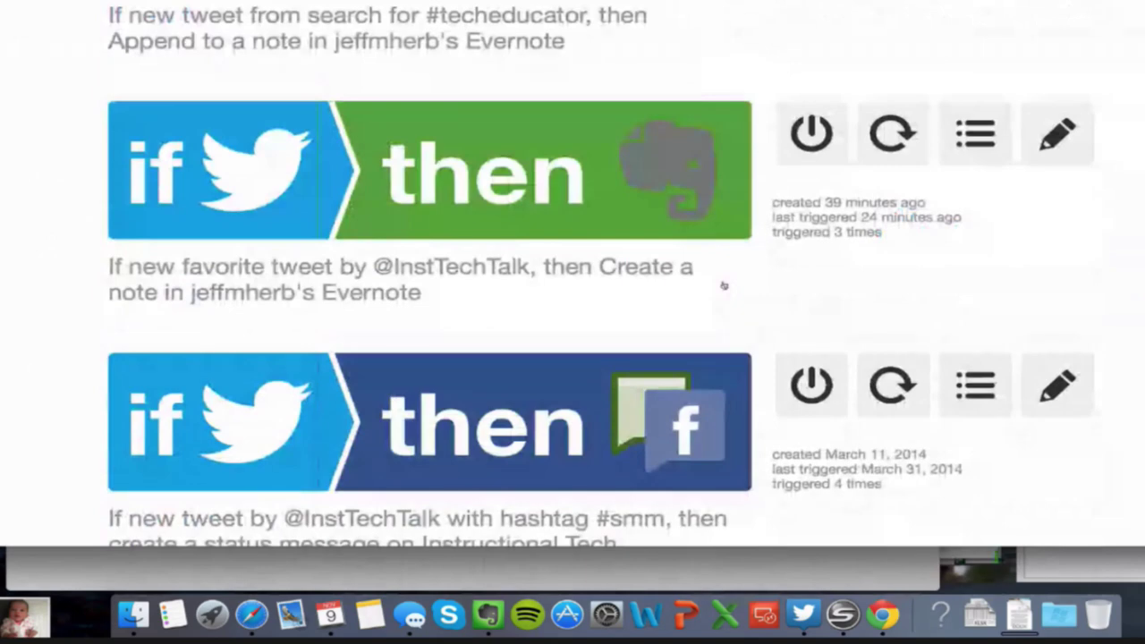
scroll(724, 285, "down", 5)
scroll(878, 207, "up", 12)
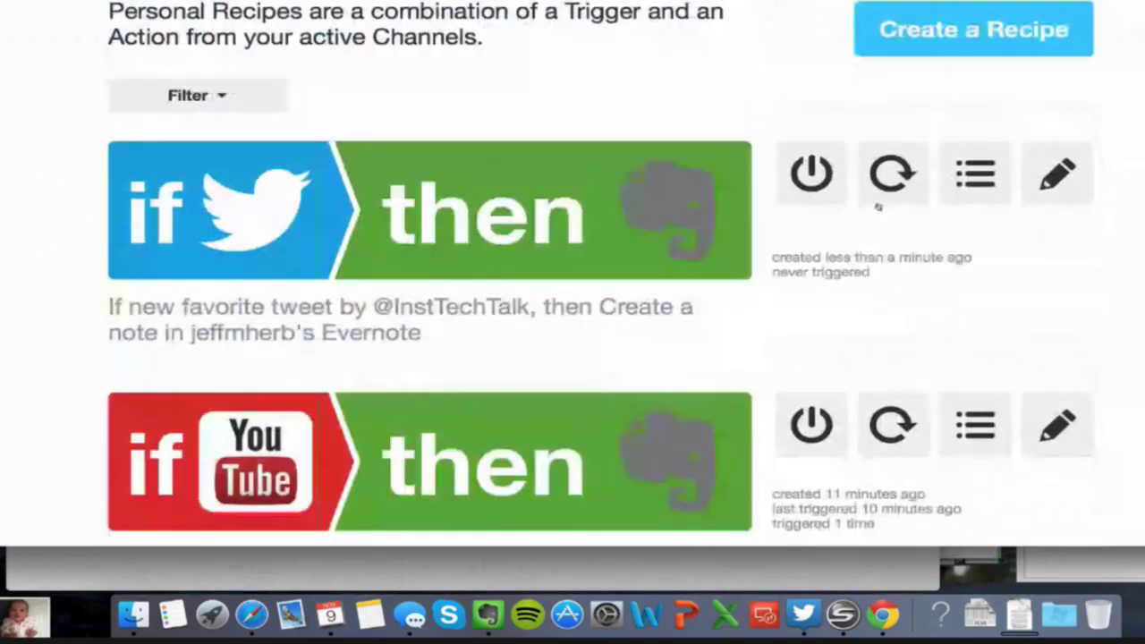
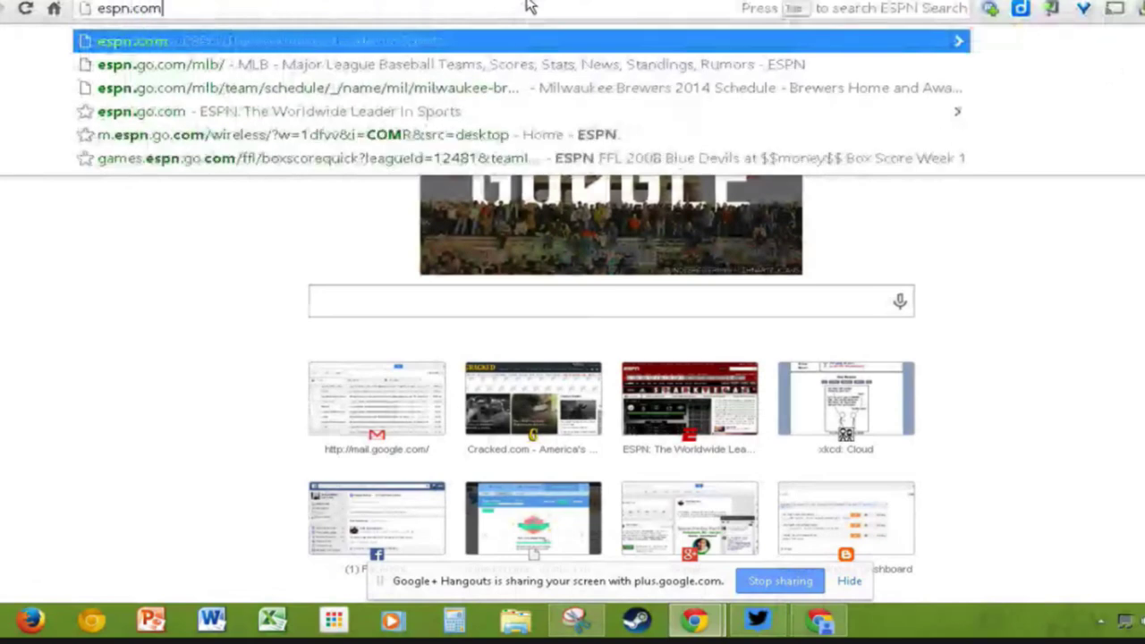
Step: Go to espn.com and open the recap article about Romo's three touchdowns for the Cowboys
key("Return")
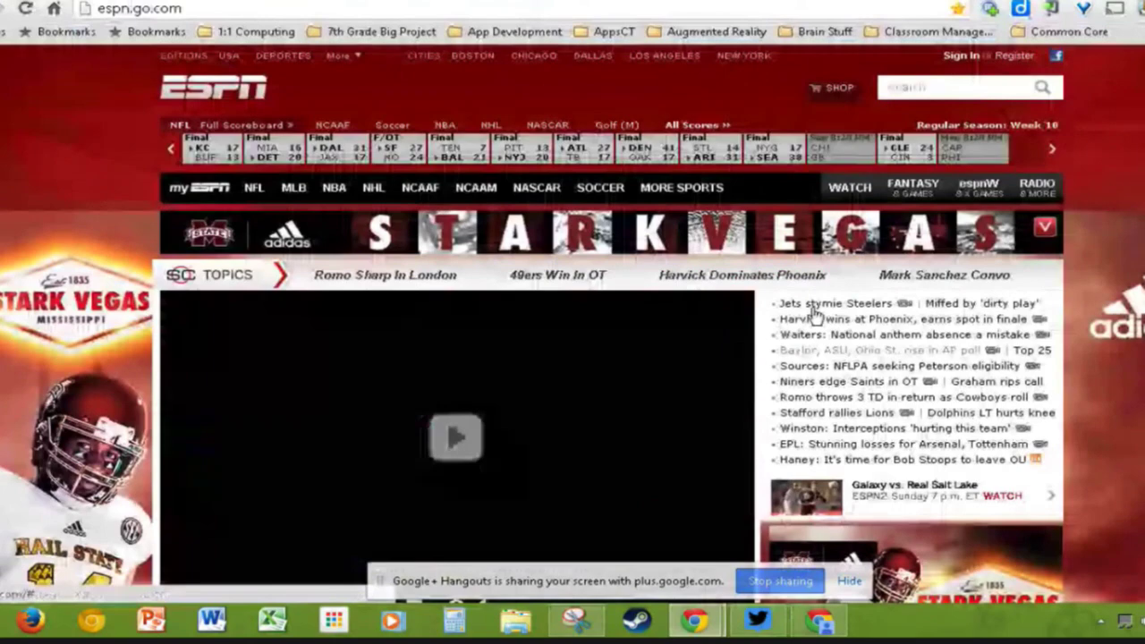
left_click(836, 396)
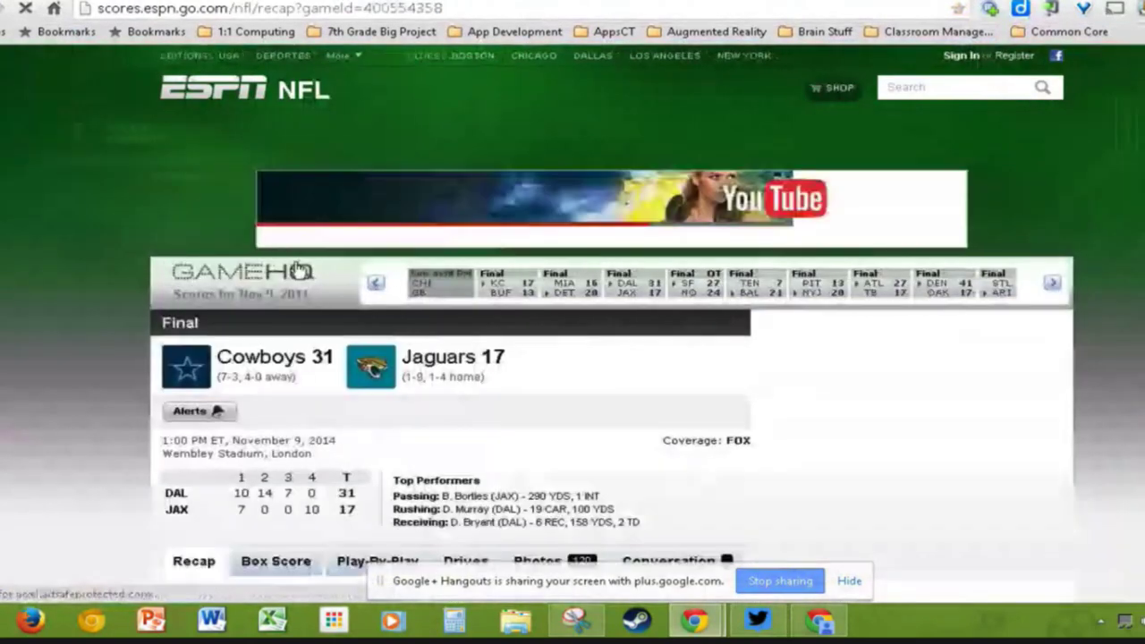
scroll(463, 358, "down", 2)
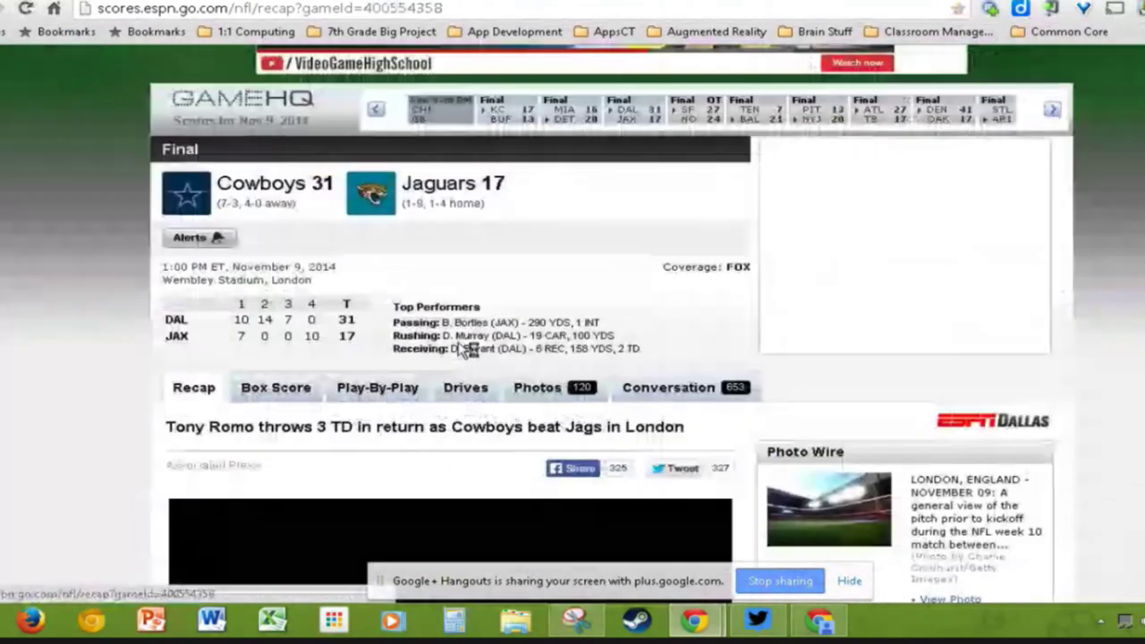
scroll(153, 295, "down", 1)
scroll(152, 292, "down", 1)
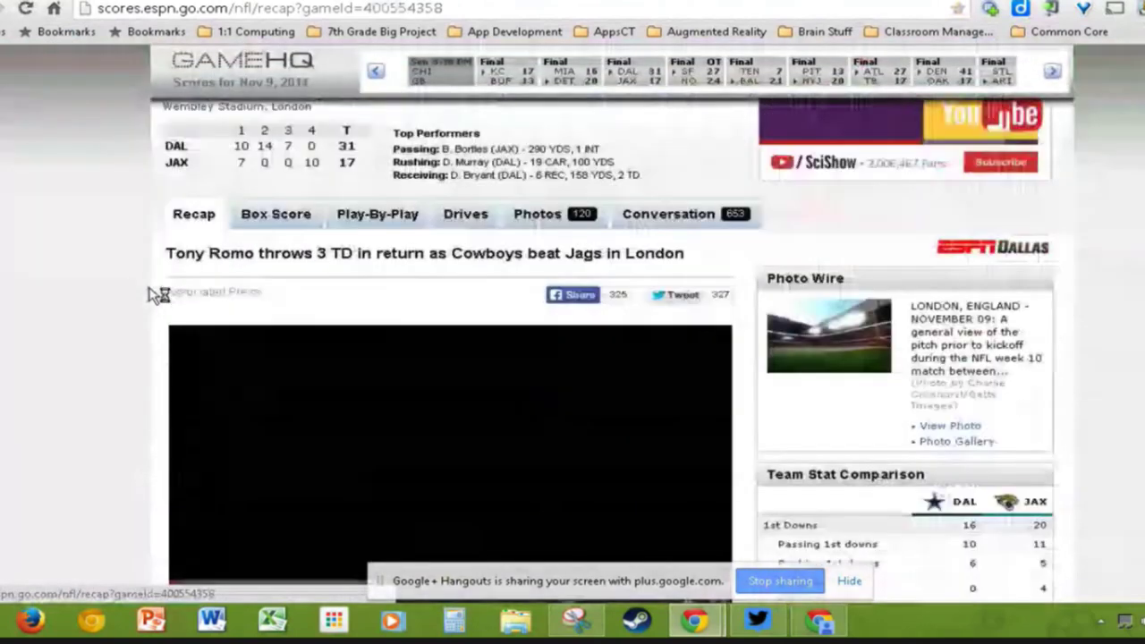
scroll(152, 292, "down", 2)
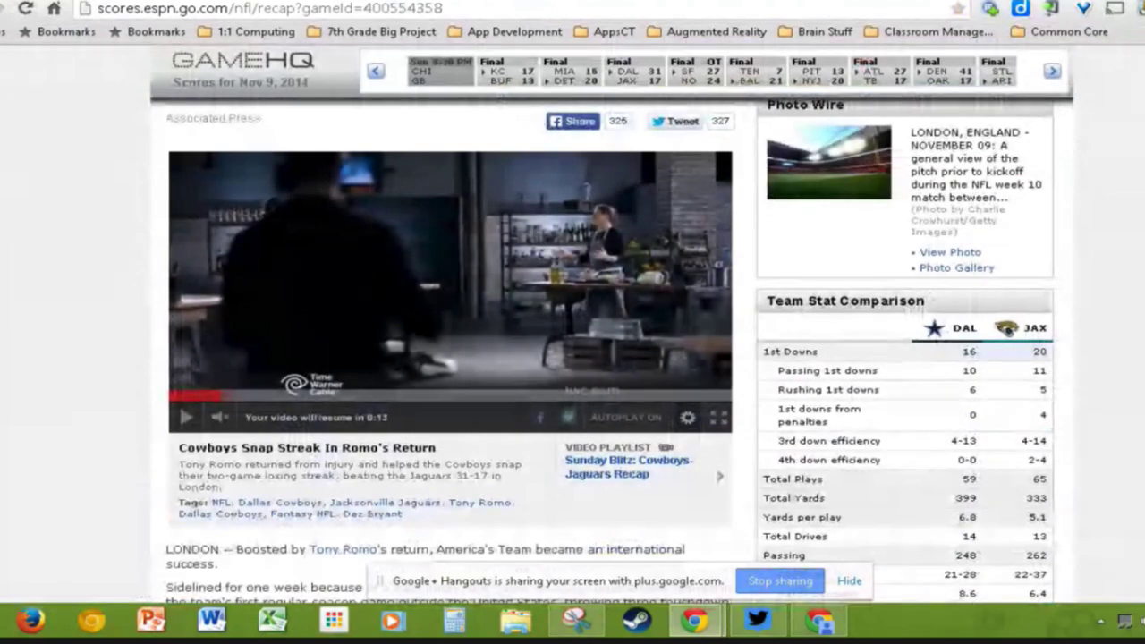
Step: Switch to the Diigo library to look over the newest saved items and the Diigo extension's options
key("ctrl+Tab")
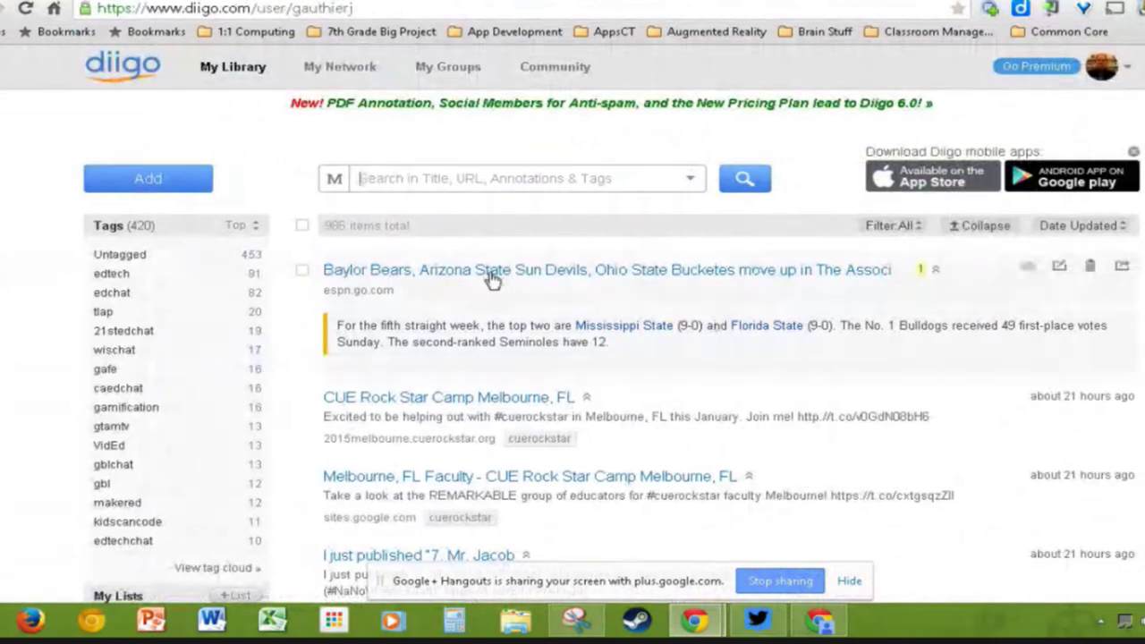
scroll(483, 277, "down", 1)
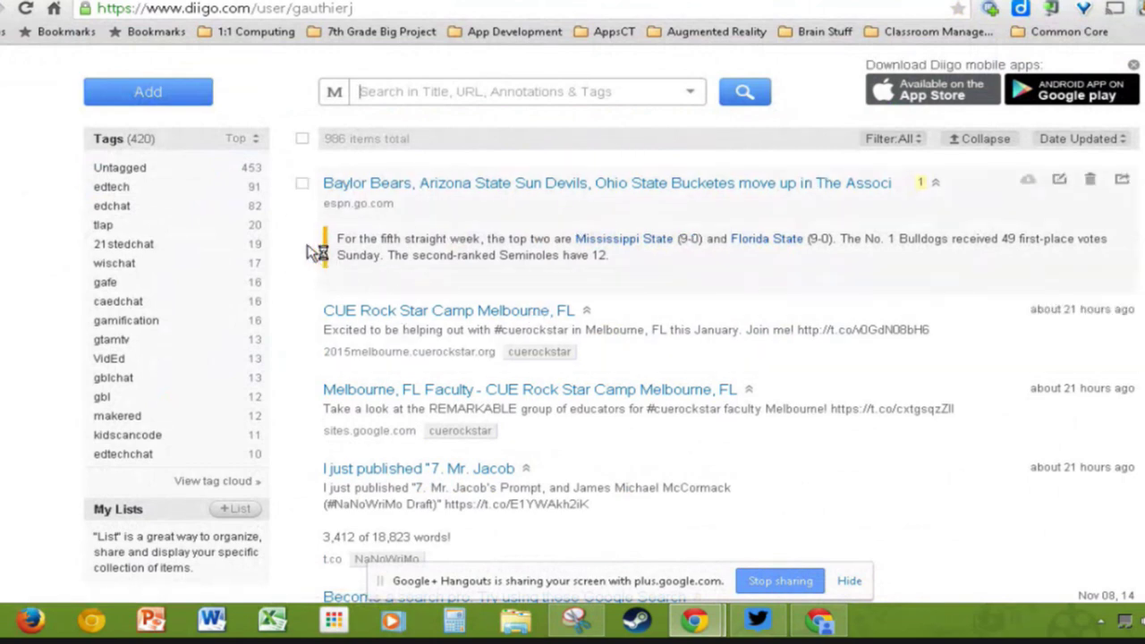
left_click(1024, 11)
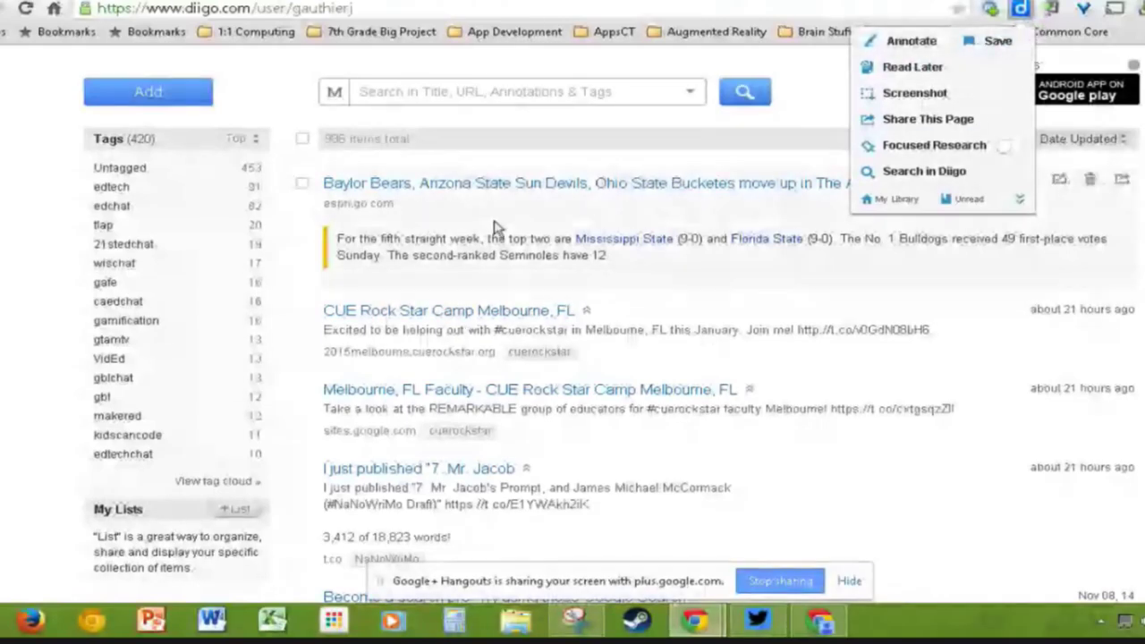
key("Escape")
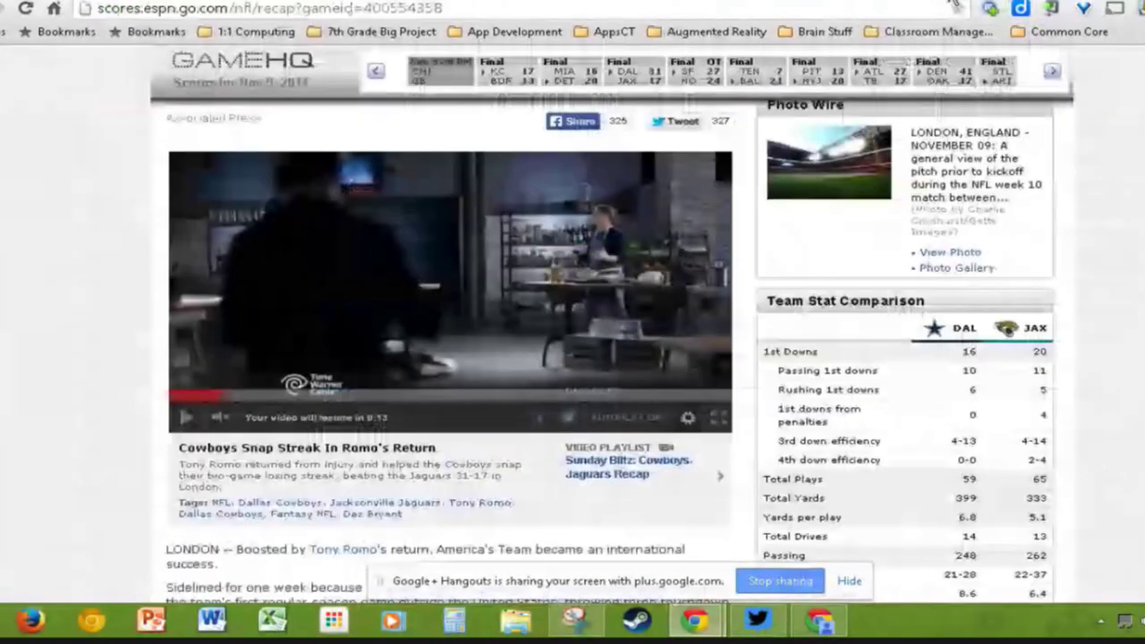
Step: Return to the Cowboys recap article and turn on Diigo's Annotate mode for it
scroll(366, 383, "down", 3)
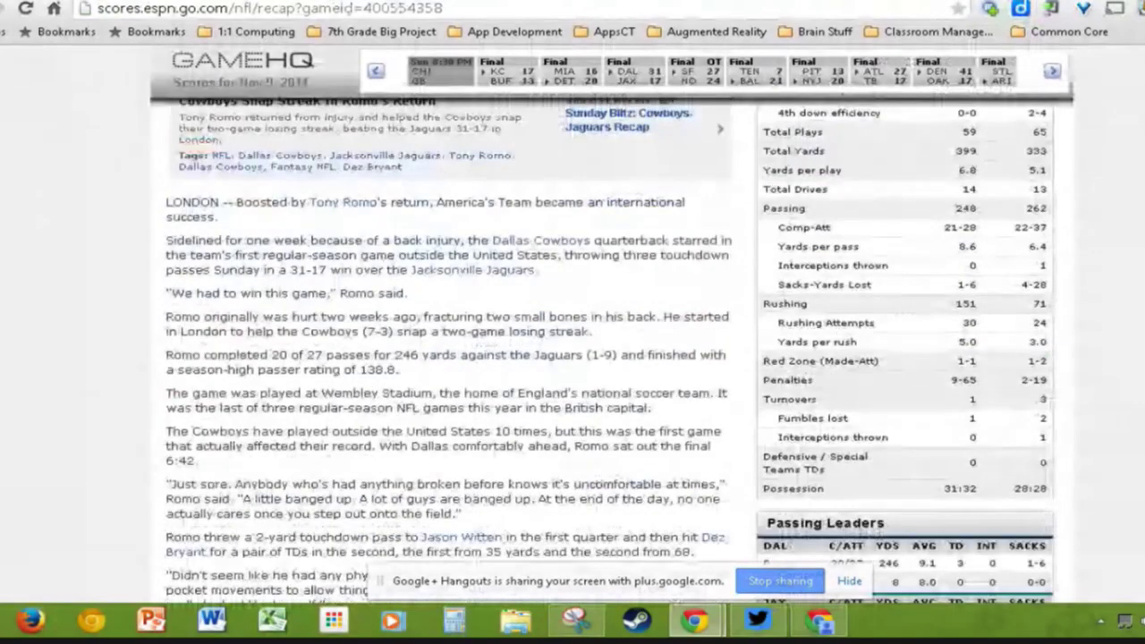
left_click(1021, 13)
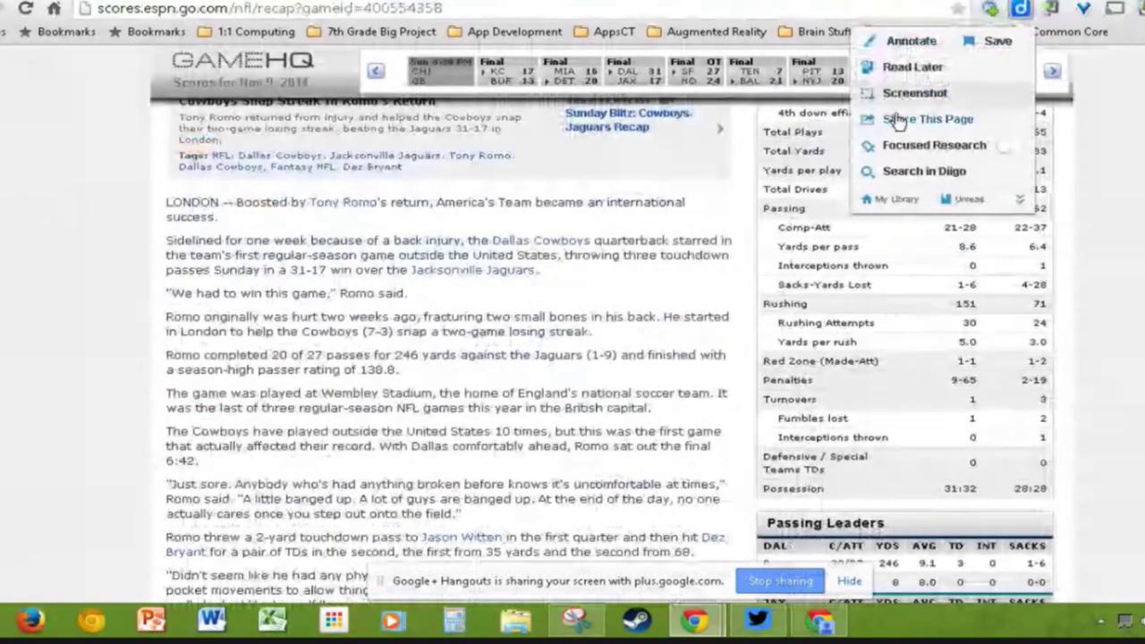
left_click(907, 44)
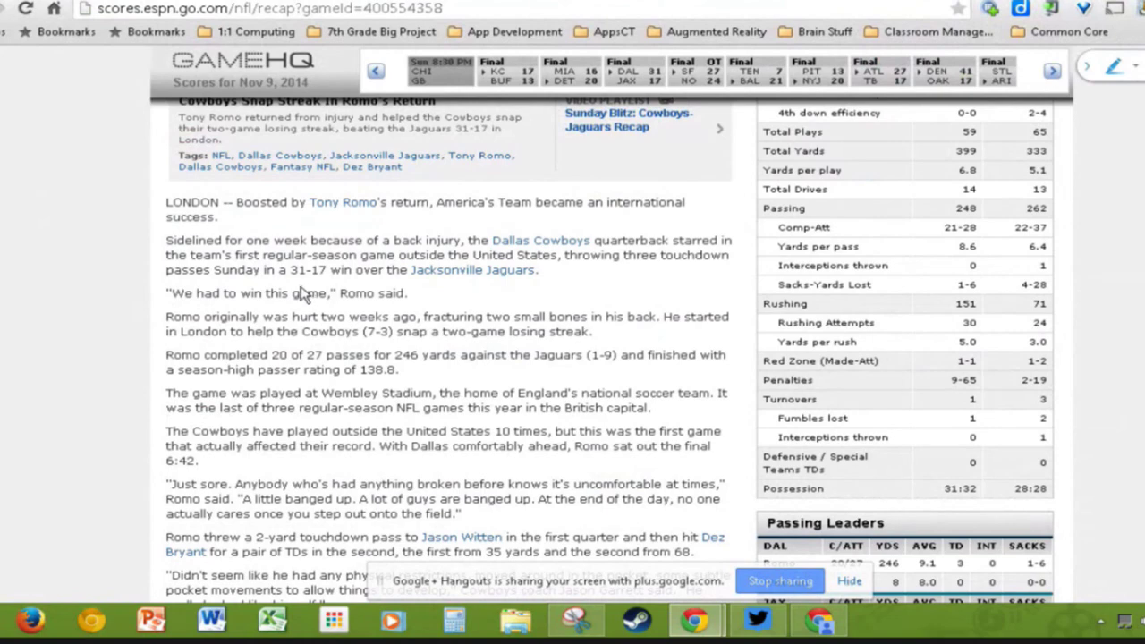
Step: Highlight the "Just sore" quote paragraph in pink with Diigo and refresh the Diigo library
scroll(304, 296, "down", 1)
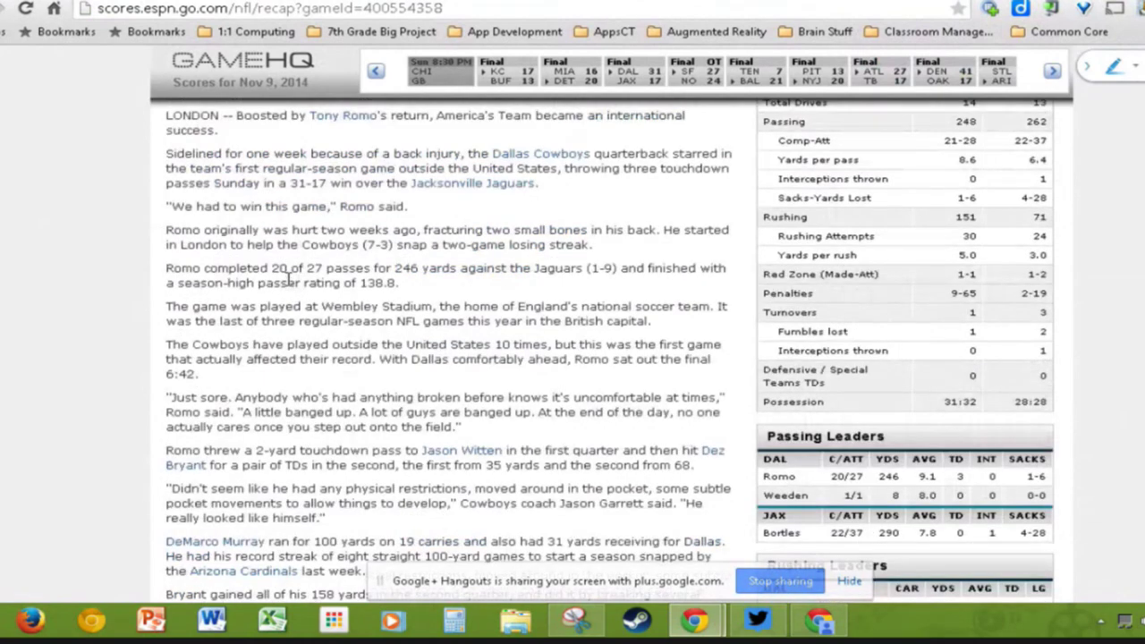
scroll(288, 278, "down", 3)
scroll(152, 242, "up", 1)
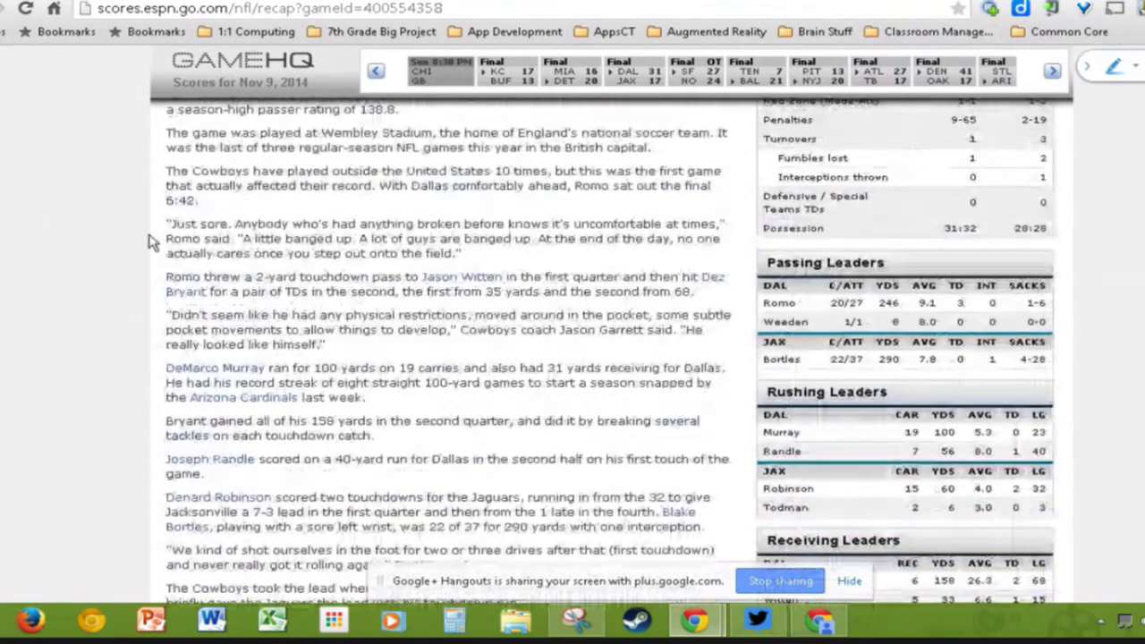
left_click_drag(164, 224, 463, 255)
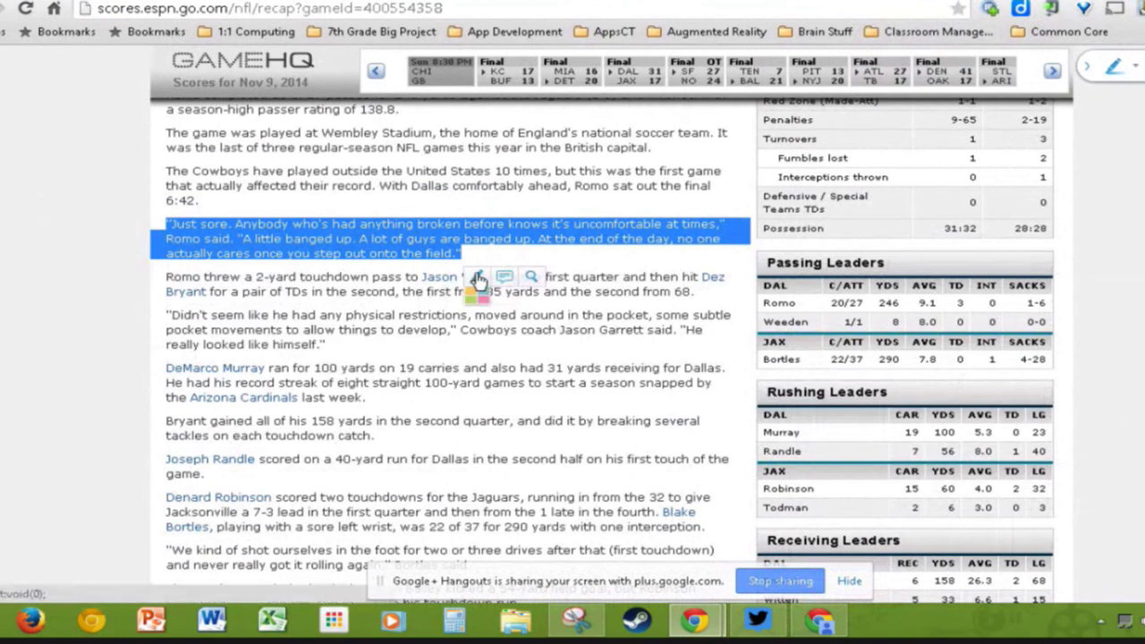
left_click(480, 299)
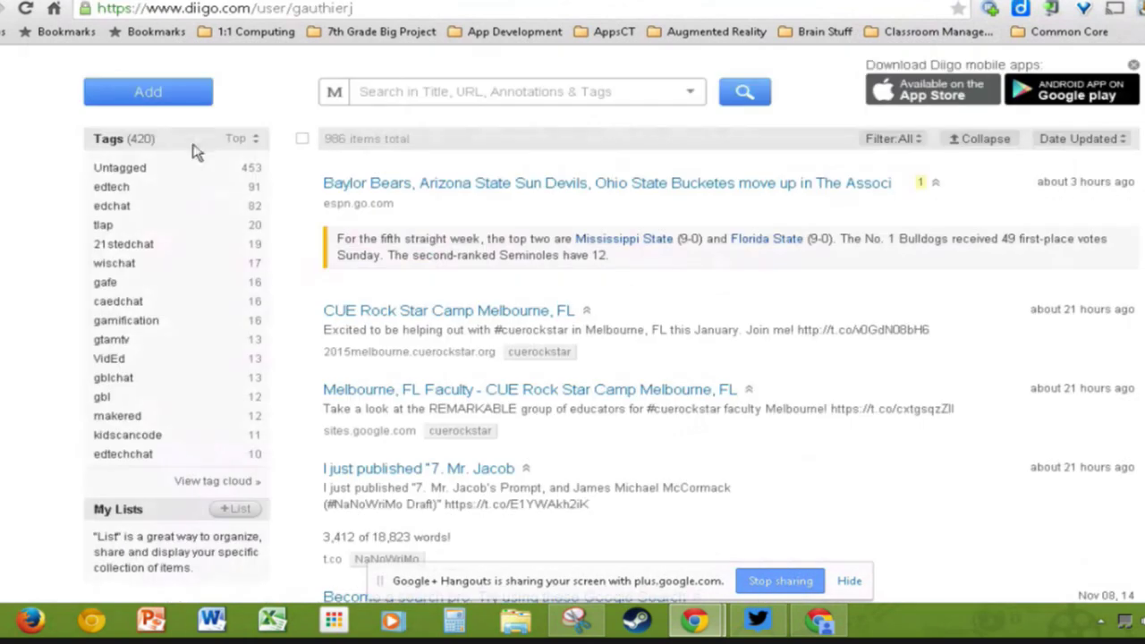
left_click(25, 8)
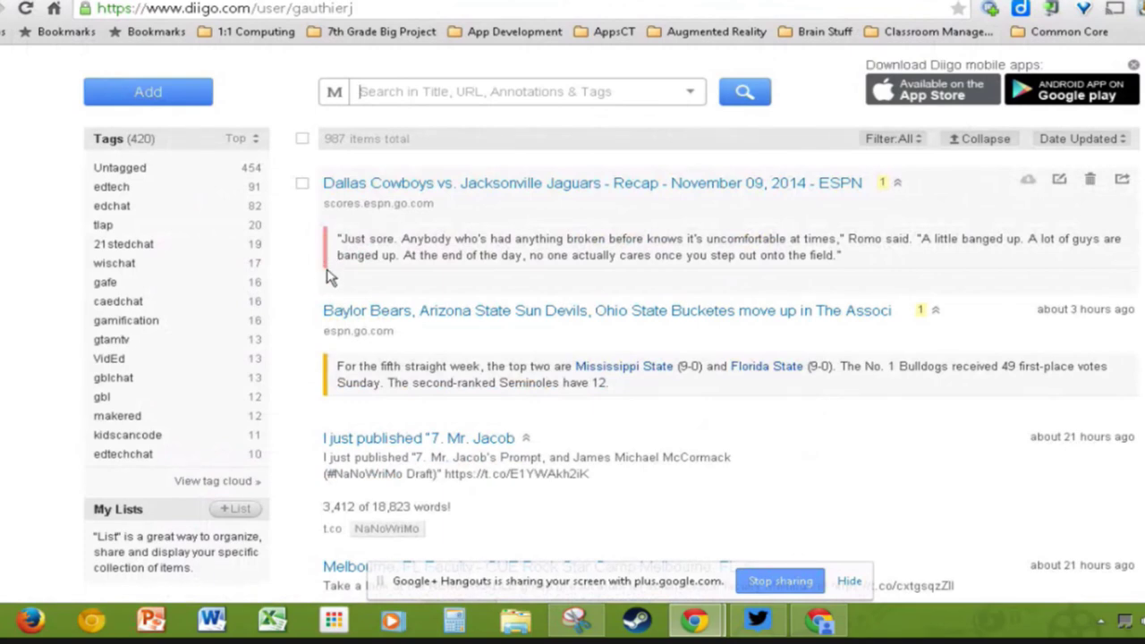
Step: Back in the recap article, highlight the "Didn't seem like he had any physical restrictions" paragraph in yellow
left_click(376, 247)
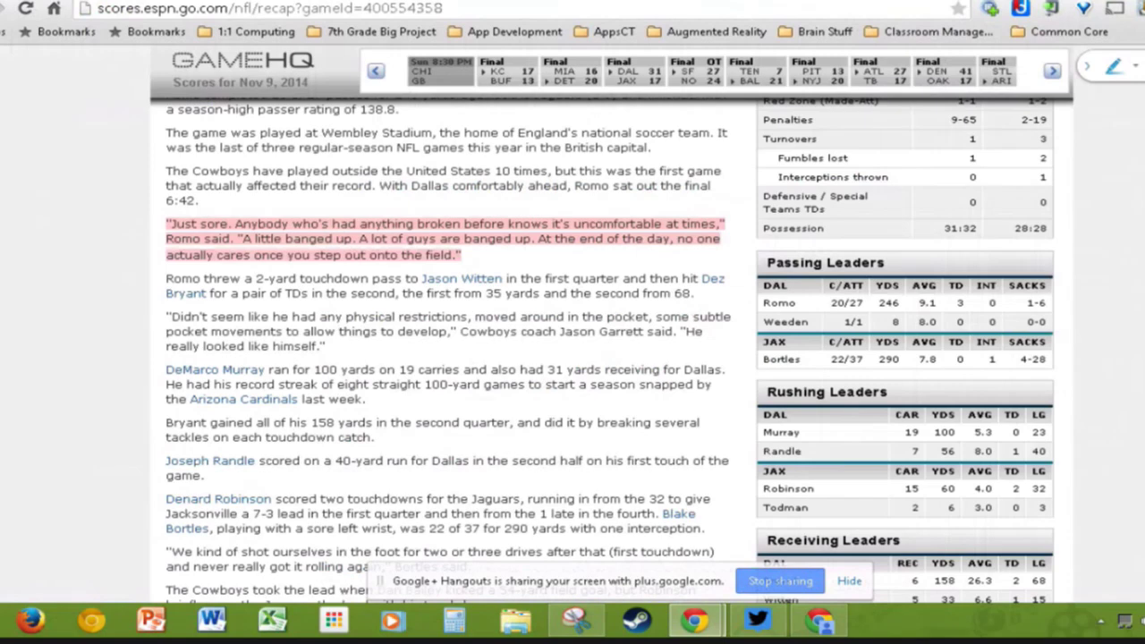
triple_click(167, 319)
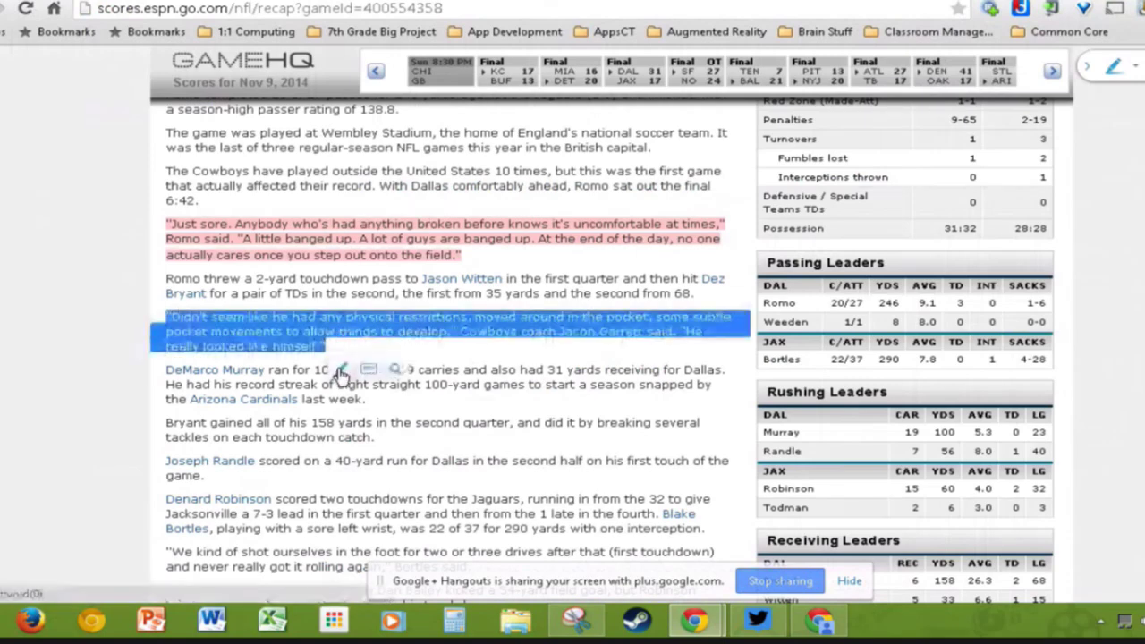
left_click(343, 371)
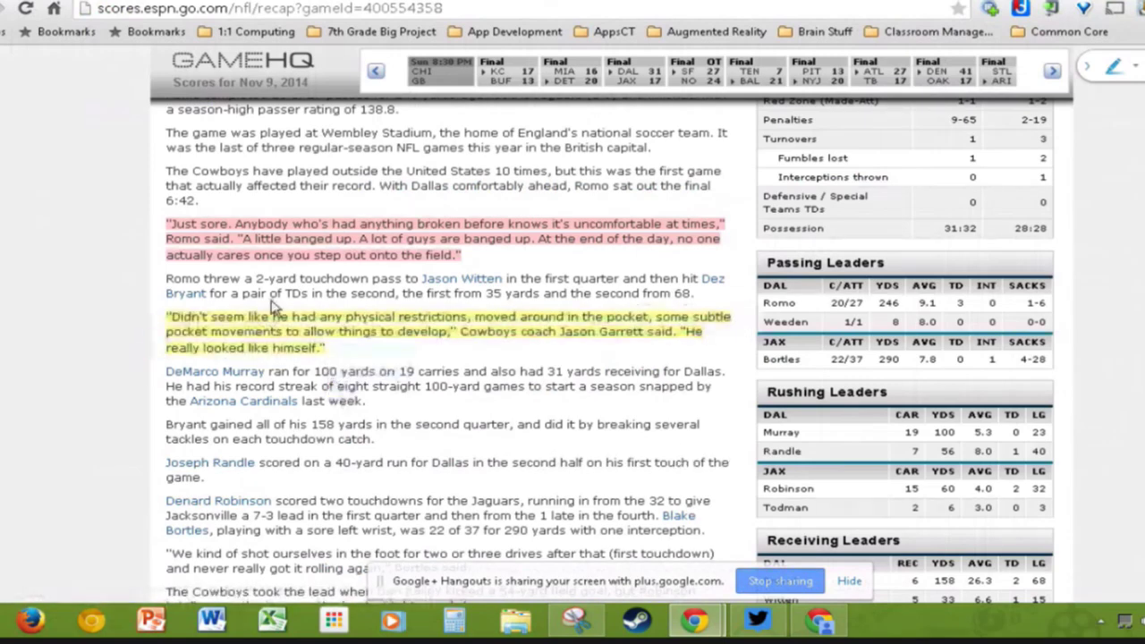
Step: Refresh the Diigo library and examine the highlights saved under the Dallas Cowboys vs. Jacksonville Jaguars recap
left_click(62, 31)
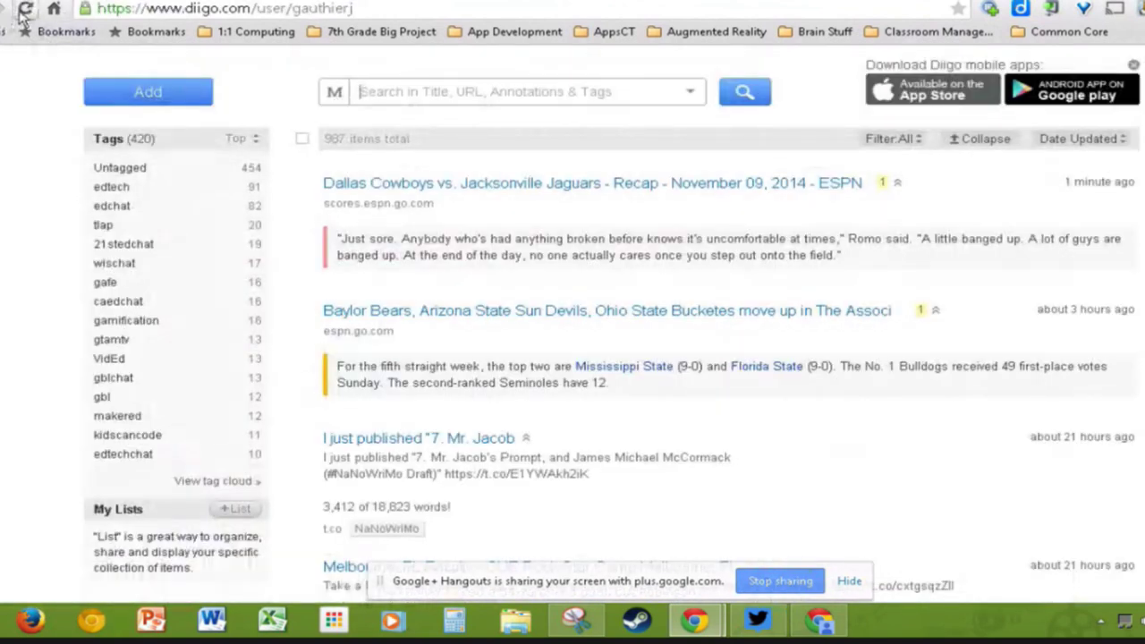
left_click(25, 11)
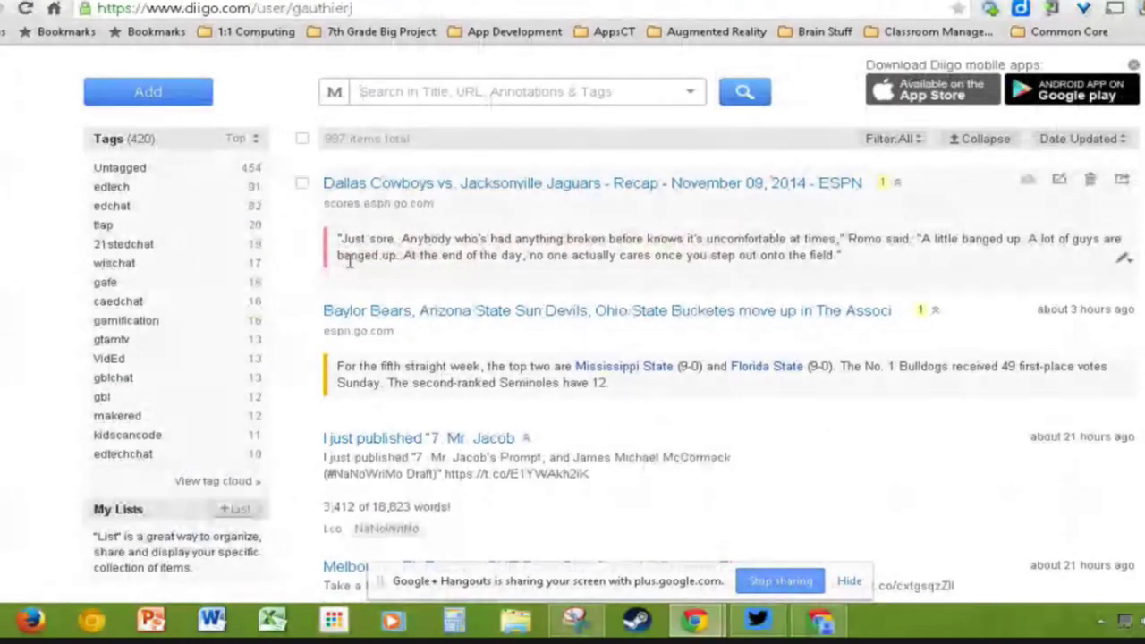
left_click(573, 182)
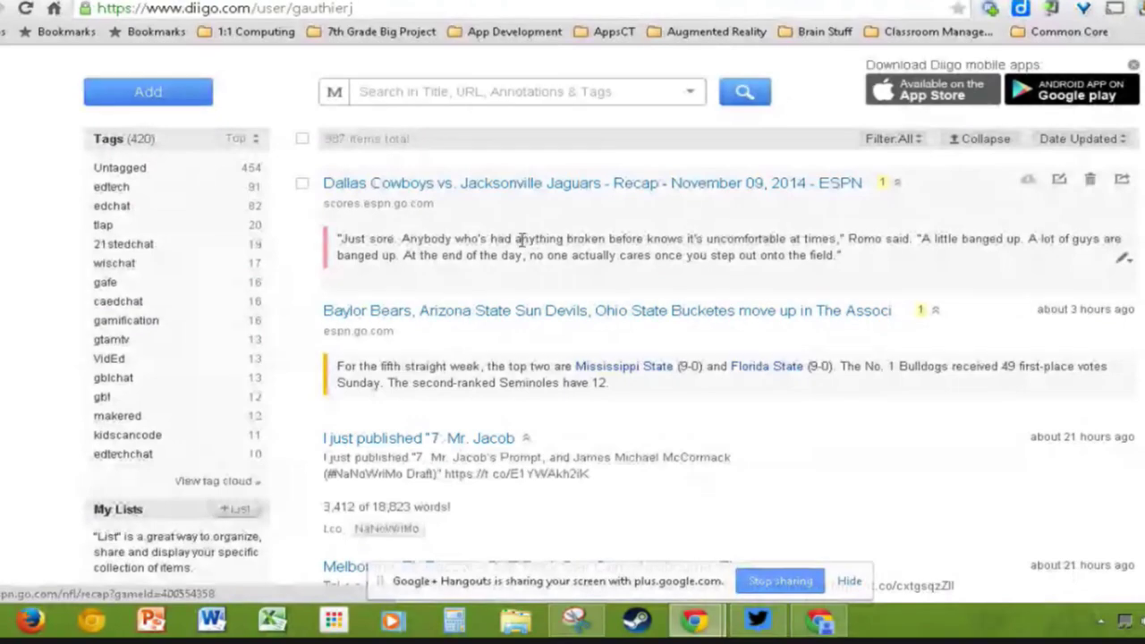
Step: Look through the recently saved articles and tweets in the Diigo library and return to its beginning
scroll(520, 240, "down", 1)
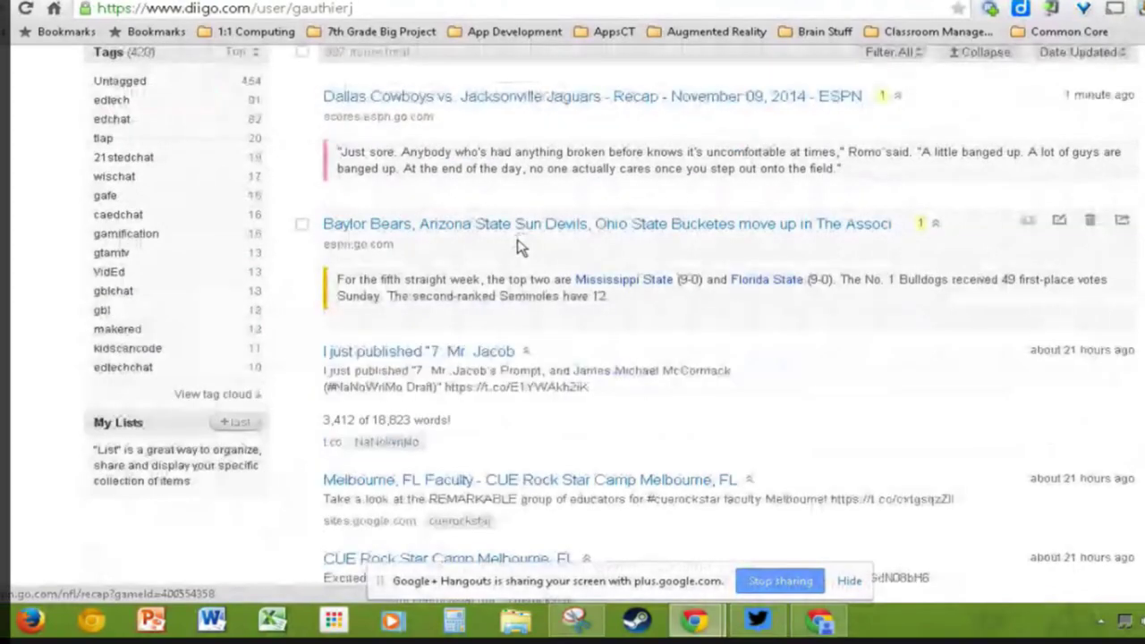
scroll(519, 246, "down", 1)
scroll(520, 247, "down", 1)
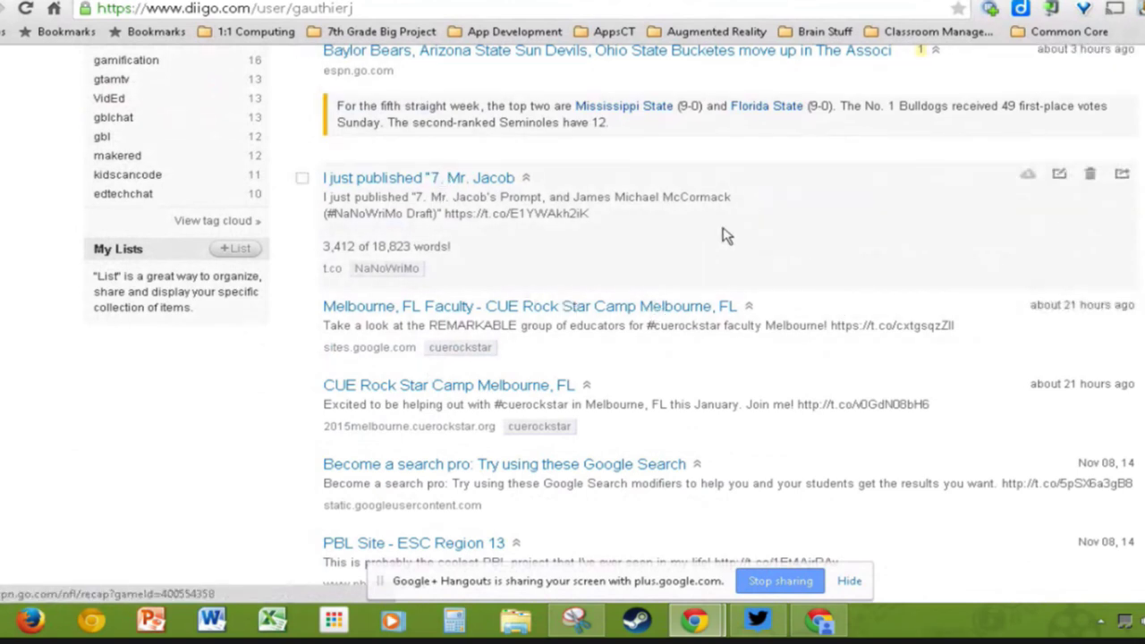
scroll(774, 231, "up", 1)
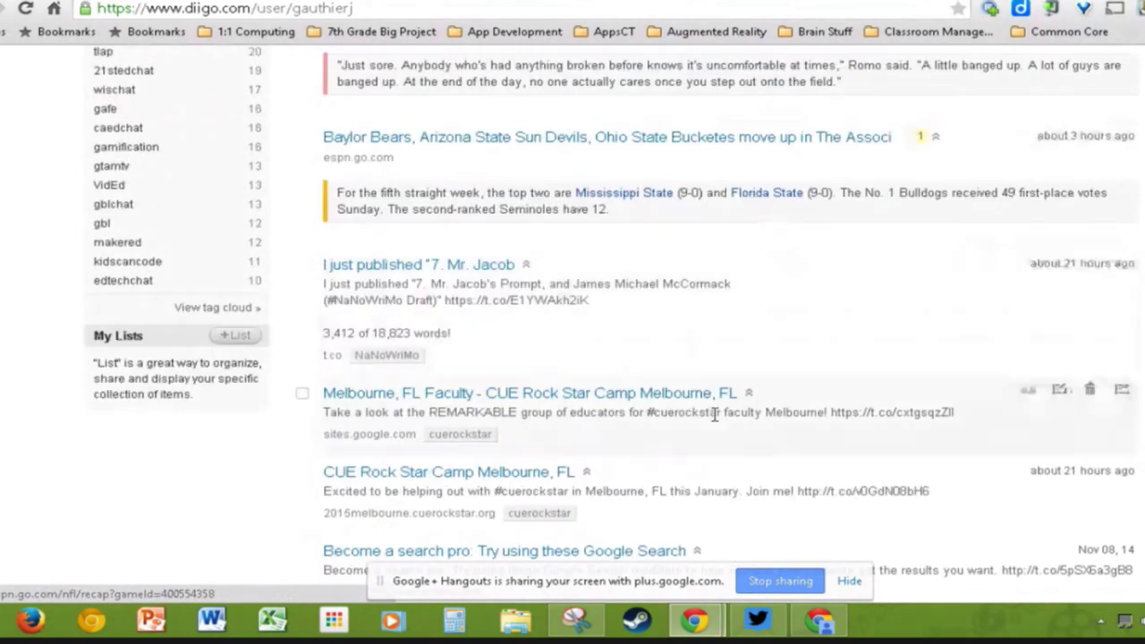
scroll(700, 362, "up", 3)
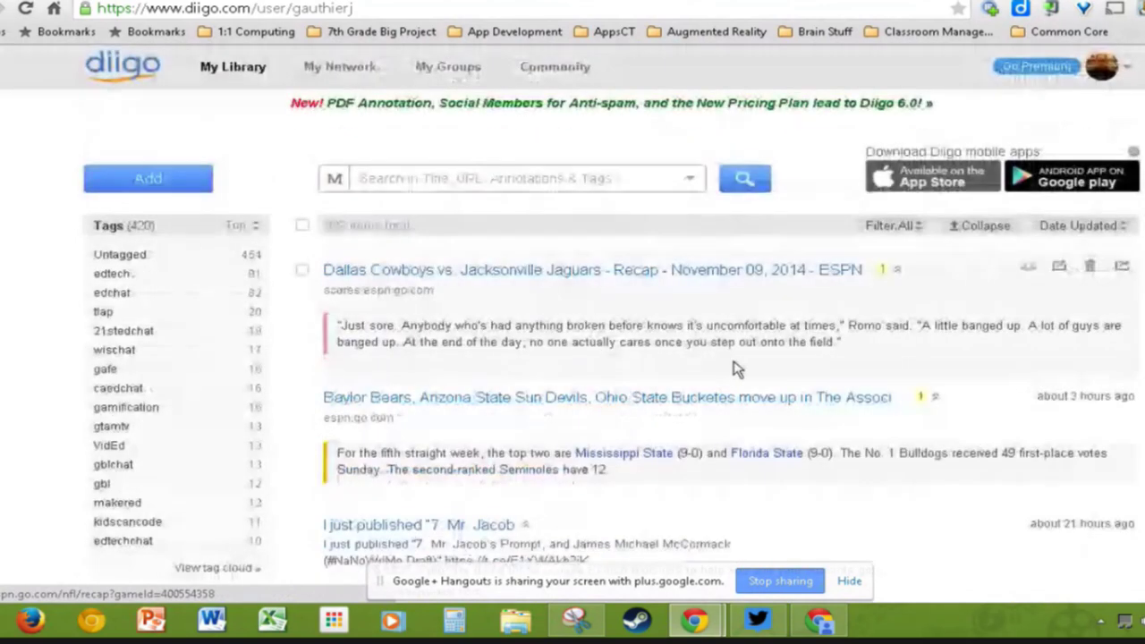
Step: Open the Save Favorite Tweets service from Diigo's tools page, and stop the Hangouts screen sharing after reviewing it
mouse_move(1129, 72)
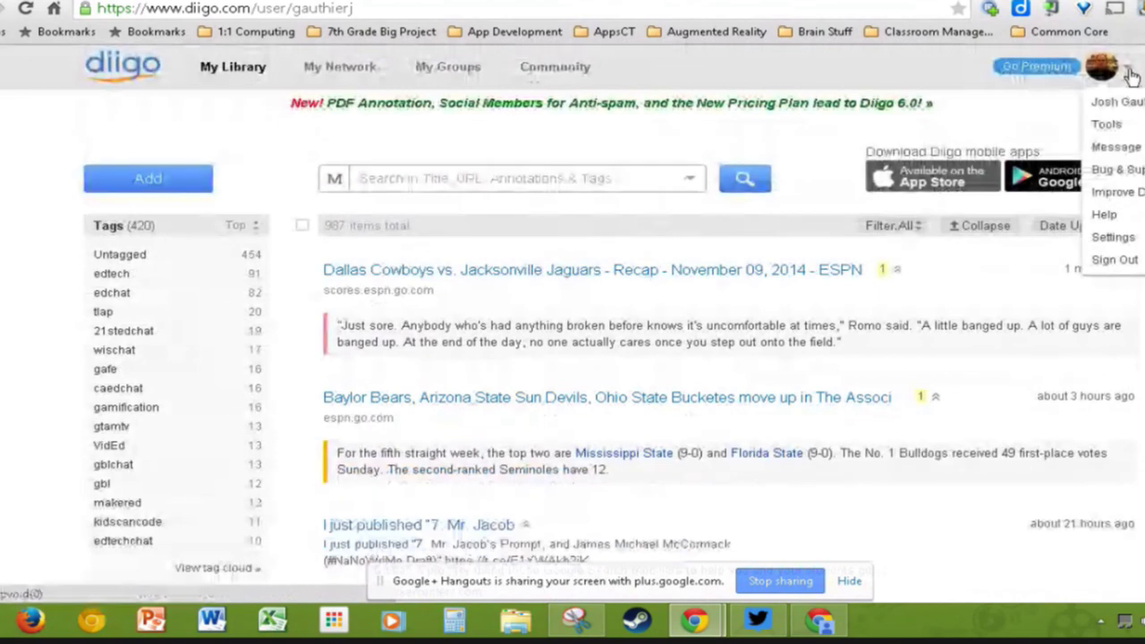
left_click(1108, 128)
scroll(283, 230, "down", 2)
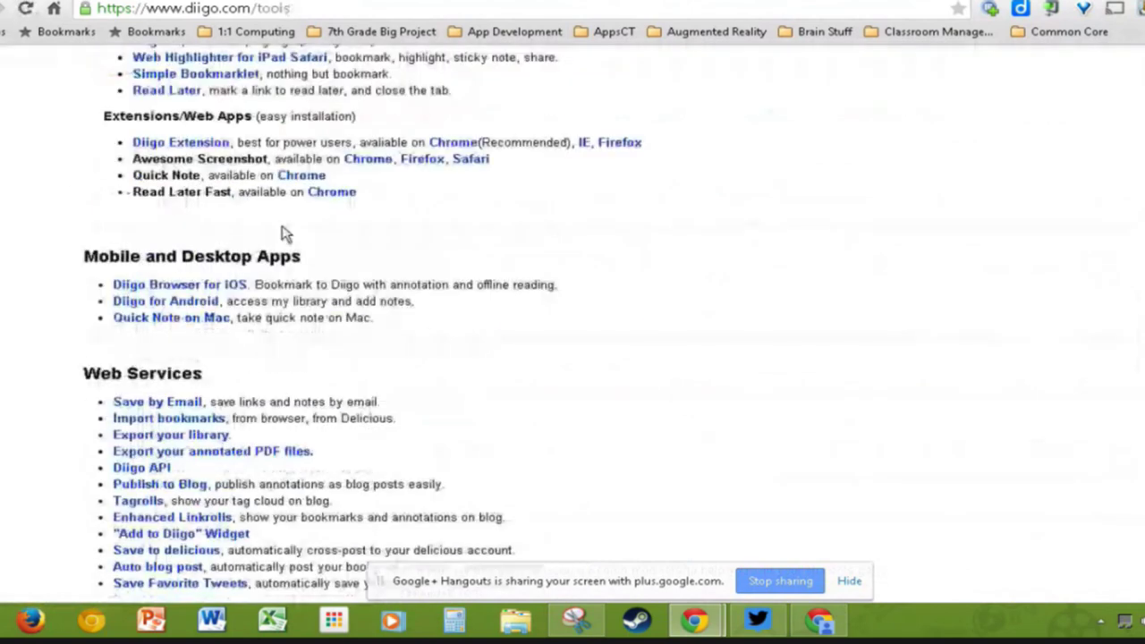
scroll(116, 152, "up", 1)
scroll(105, 238, "down", 3)
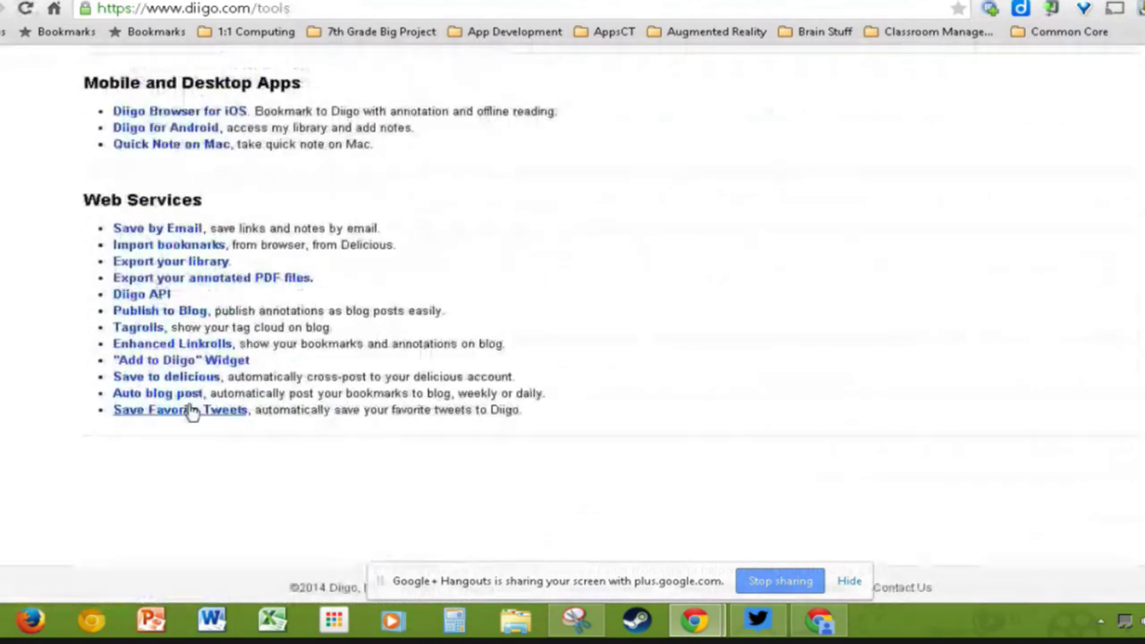
left_click(175, 412)
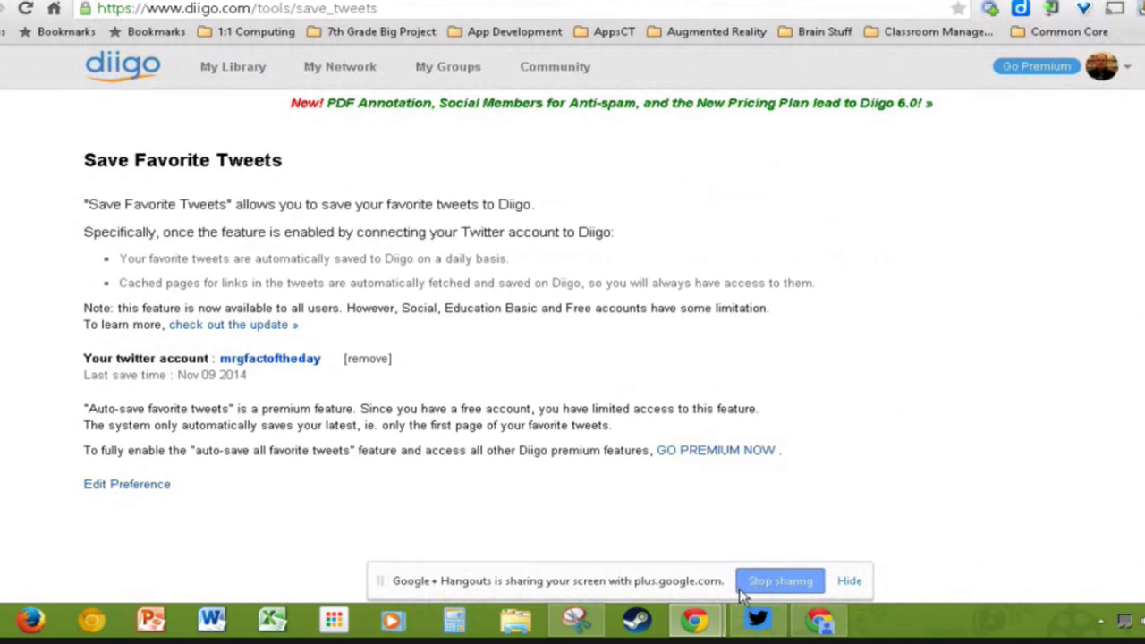
left_click(789, 581)
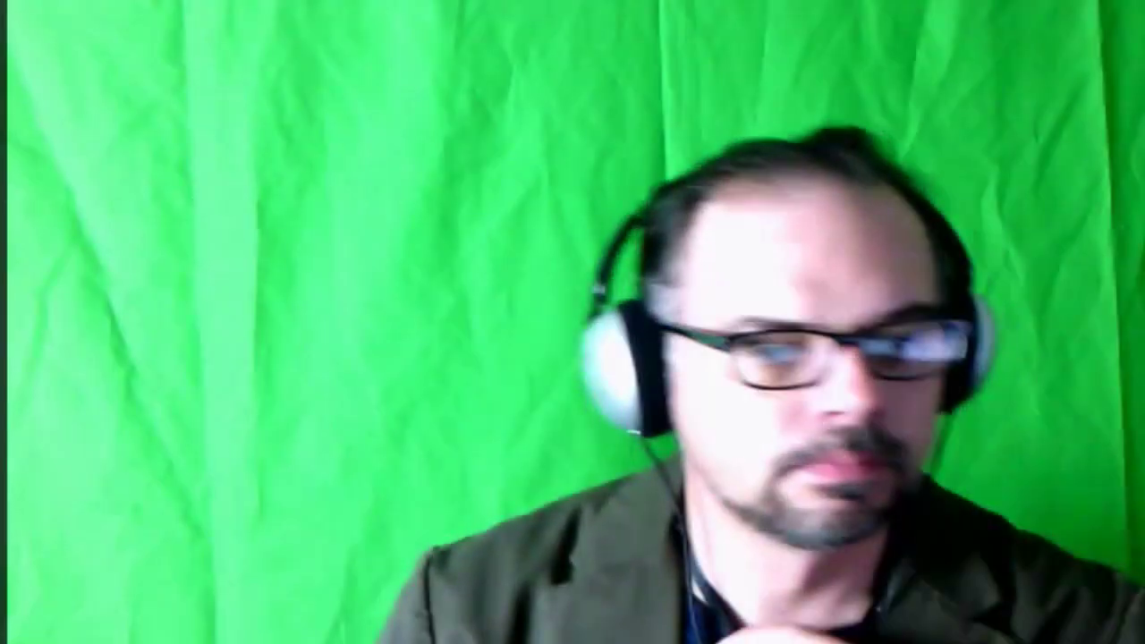